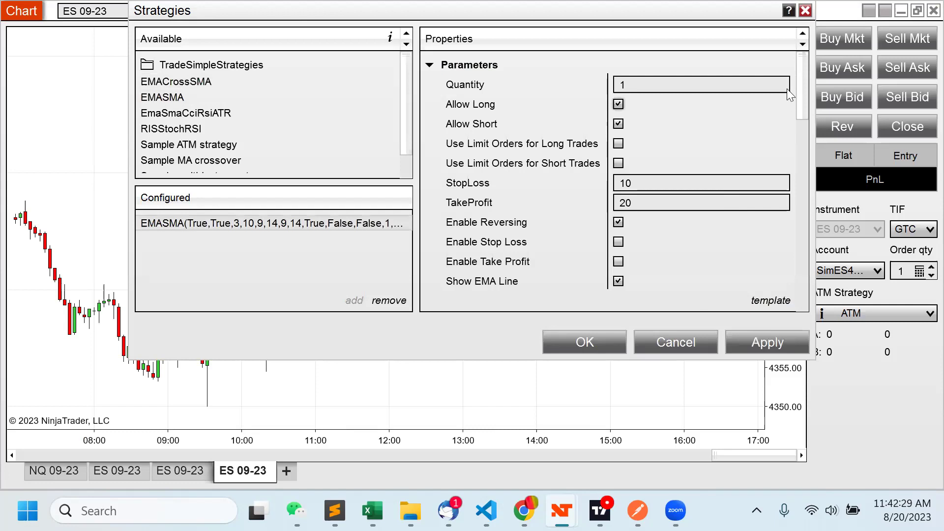
Step: Assign the configured EMASMA strategy on the 4-minute ES 09-23 chart to the SimES3min account and apply its settings
{"action": "left_click_drag", "start_coordinate": [804, 62], "coordinate": [786, 129]}
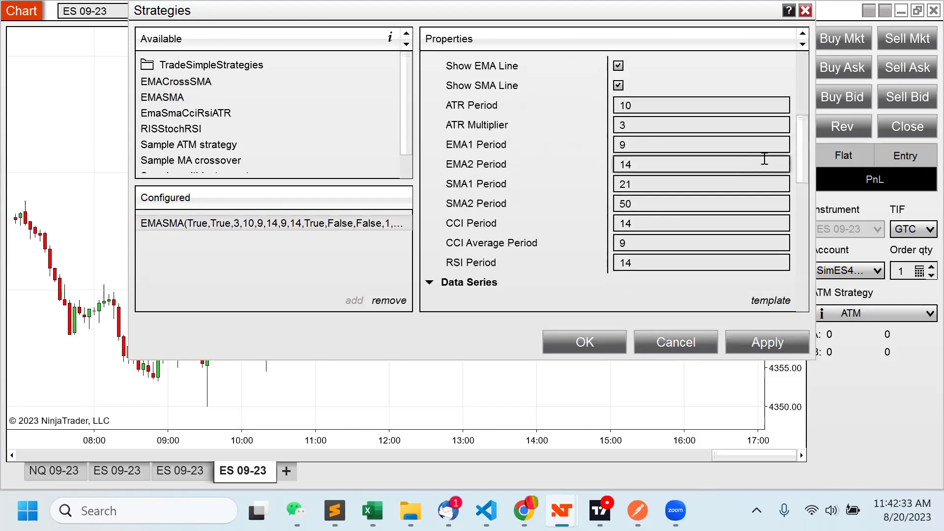
{"action": "left_click_drag", "start_coordinate": [803, 148], "coordinate": [792, 191]}
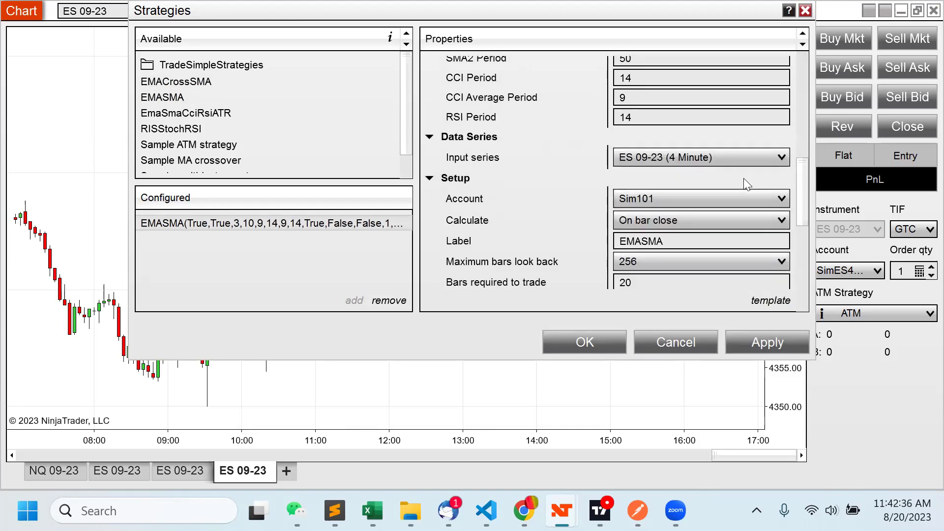
{"action": "left_click", "coordinate": [718, 198]}
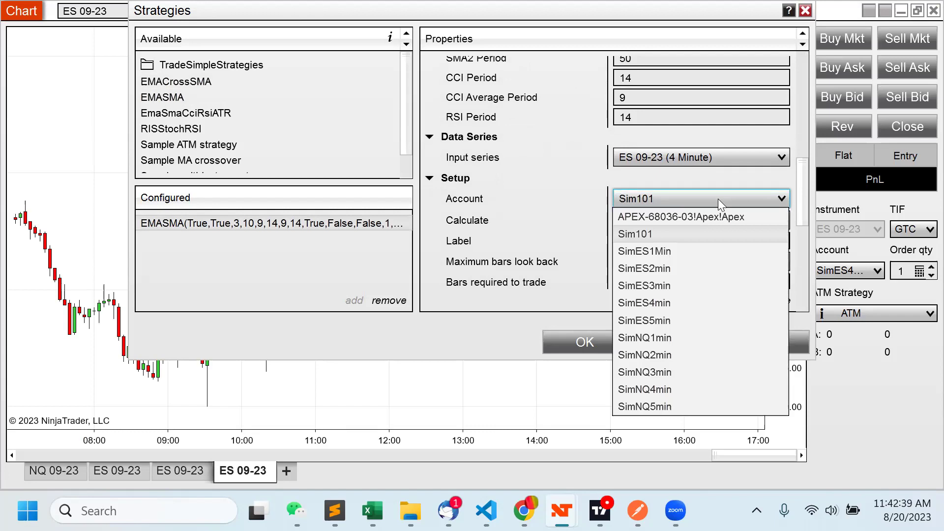
{"action": "left_click", "coordinate": [676, 289]}
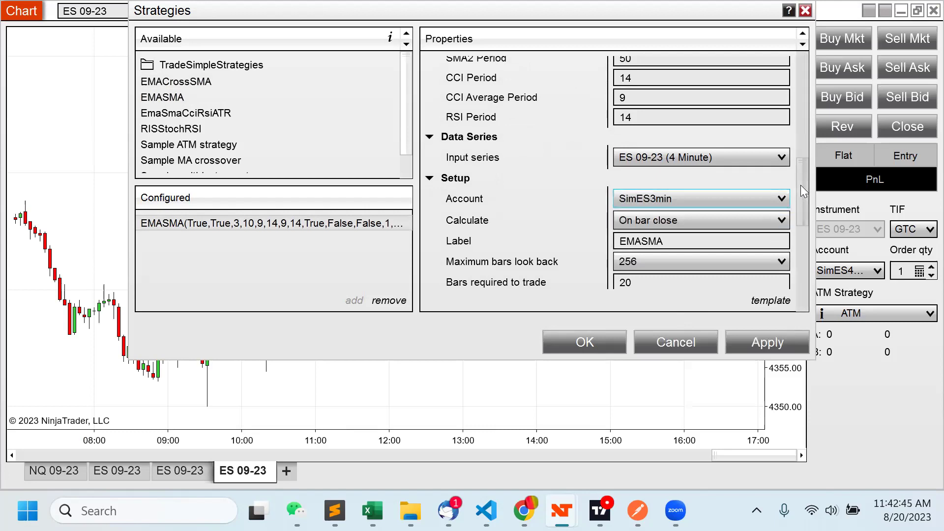
{"action": "scroll", "coordinate": [801, 185], "scroll_direction": "down", "scroll_amount": 5}
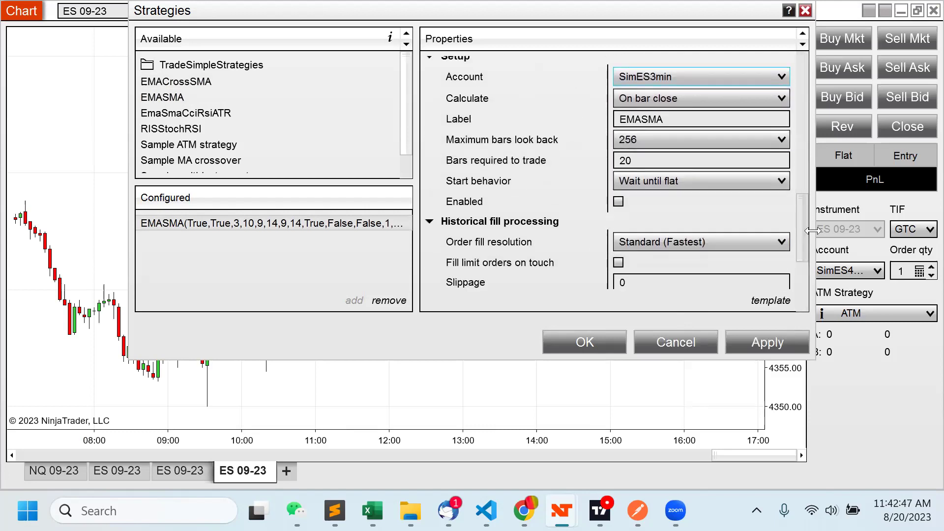
{"action": "scroll", "coordinate": [802, 228], "scroll_direction": "down", "scroll_amount": 7}
{"action": "left_click", "coordinate": [770, 344]}
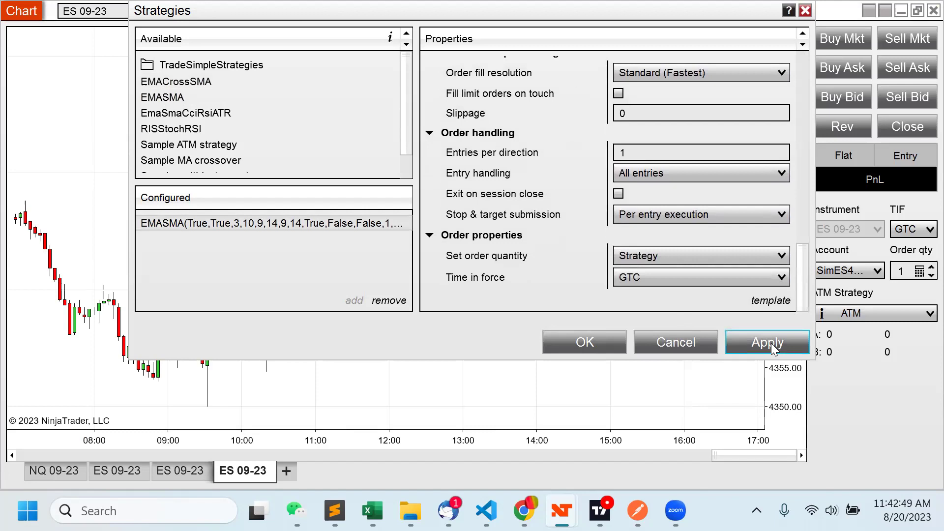
{"action": "left_click", "coordinate": [585, 344]}
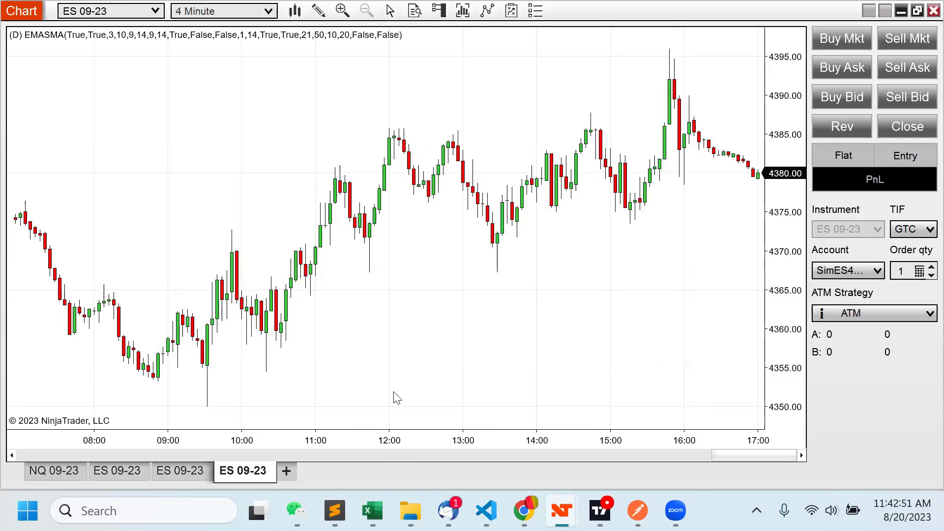
Step: Set the ES 09-23 chart's interval to 3 Minute and check the other ES and NQ charts for the strategy
{"action": "left_click", "coordinate": [270, 11]}
{"action": "left_click", "coordinate": [174, 34]}
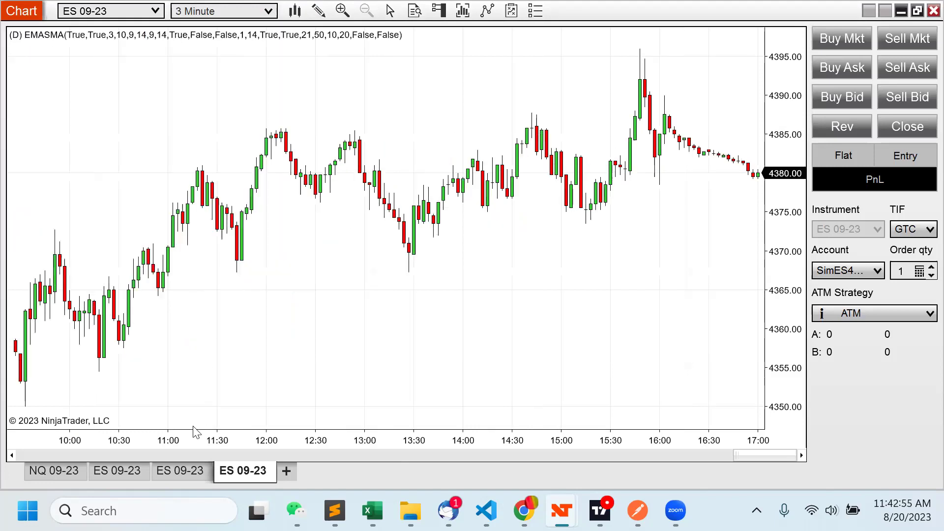
{"action": "left_click", "coordinate": [187, 471]}
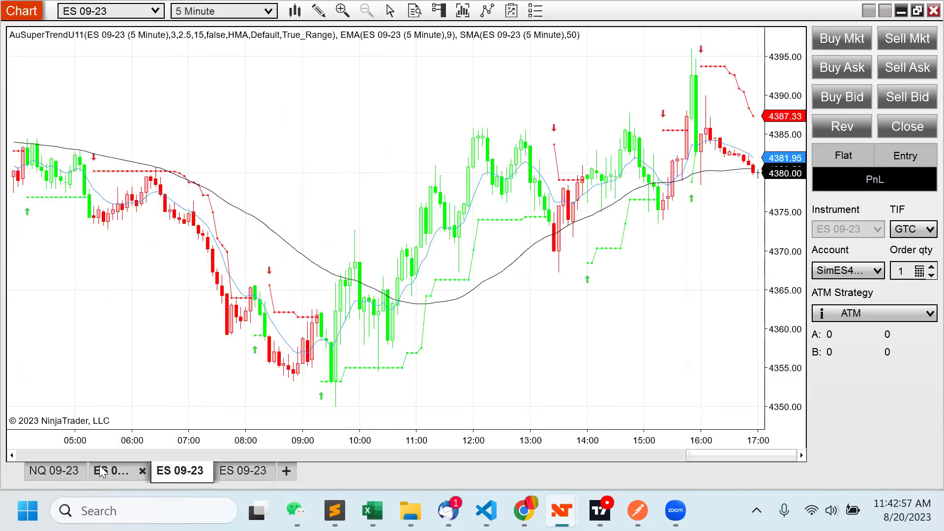
{"action": "left_click", "coordinate": [114, 470]}
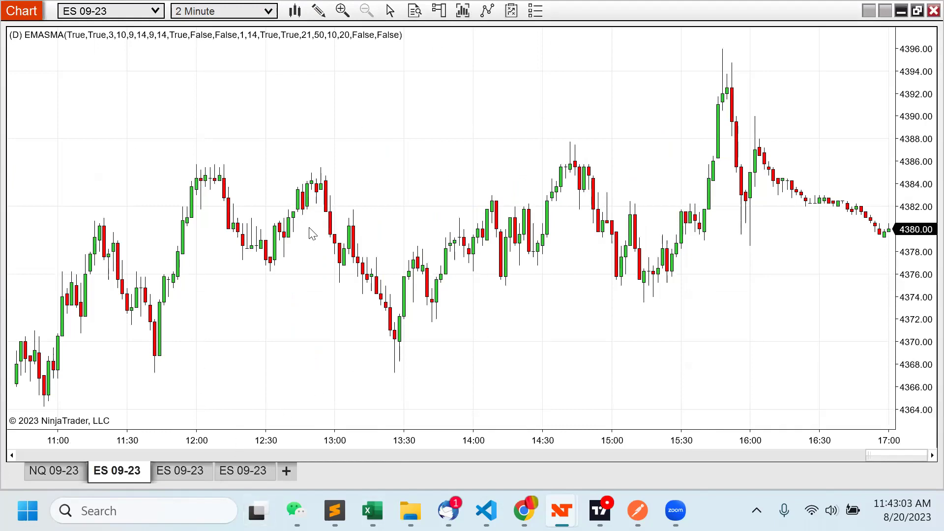
{"action": "left_click", "coordinate": [56, 473]}
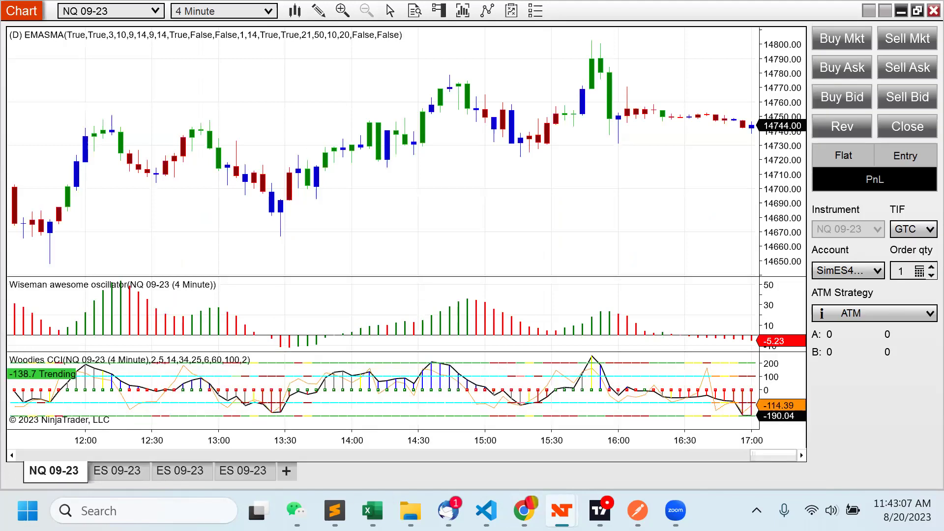
Step: In the Control Center, enable the EMASMA strategies for ES 3 Min, NQ 4 Min and ES 2 Min
{"action": "mouse_move", "coordinate": [530, 492]}
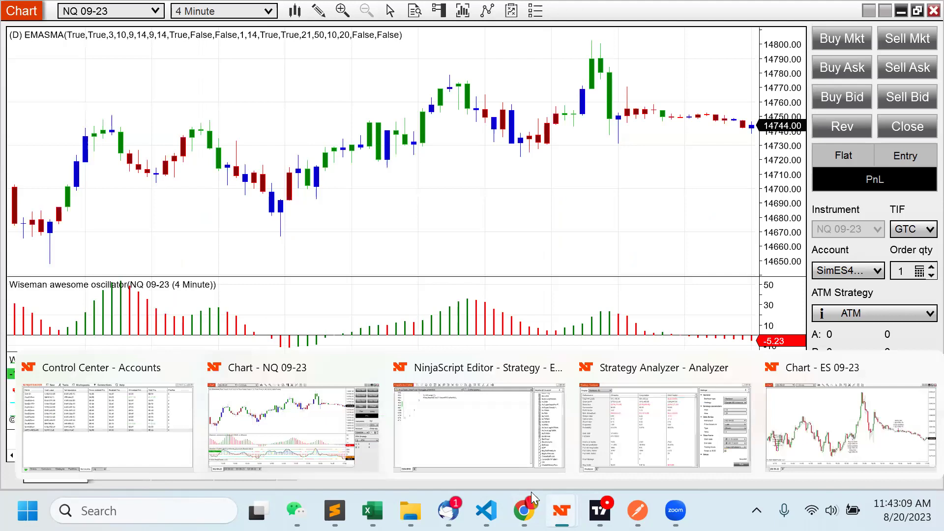
{"action": "left_click", "coordinate": [266, 429]}
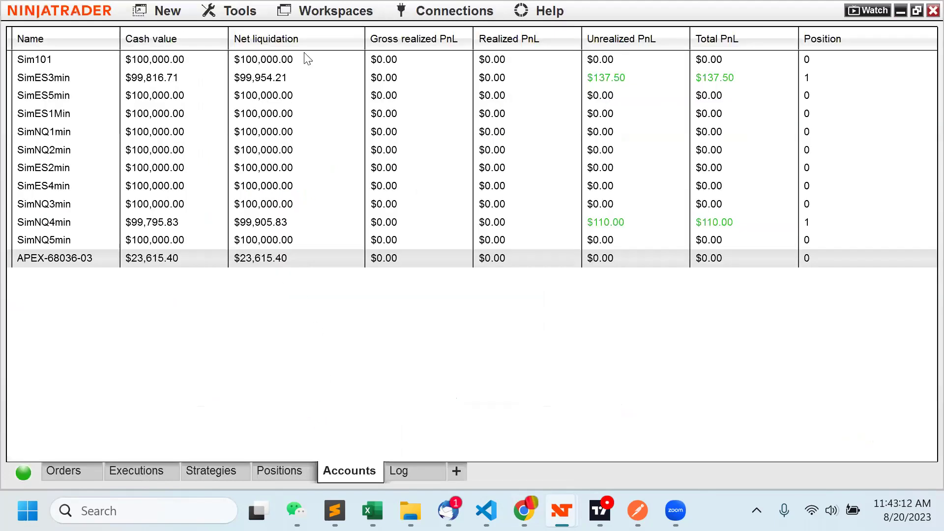
{"action": "left_click", "coordinate": [211, 471]}
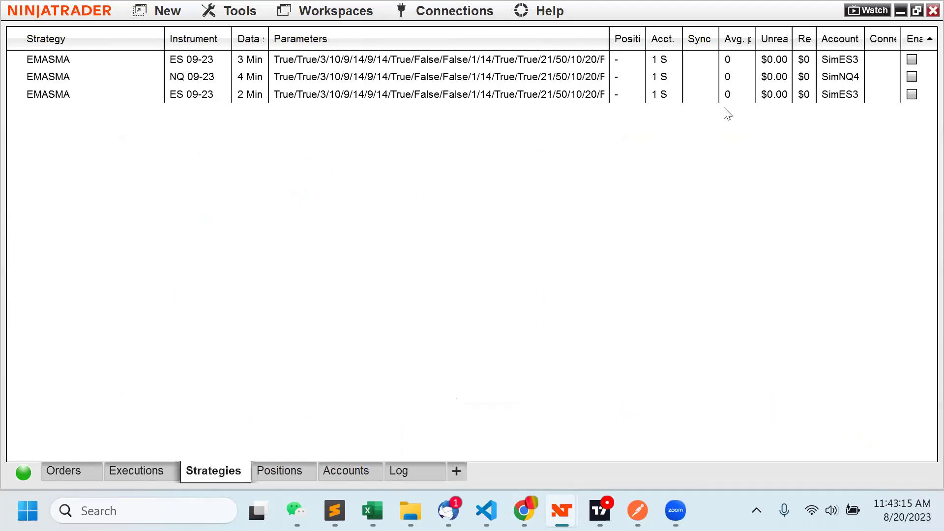
{"action": "left_click", "coordinate": [911, 60]}
{"action": "left_click", "coordinate": [912, 76]}
{"action": "left_click", "coordinate": [911, 94]}
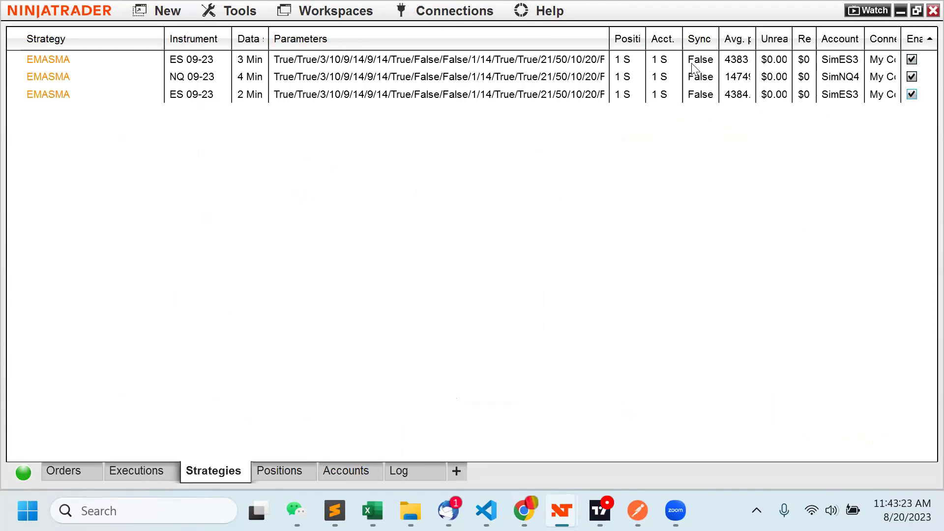
Step: Try to synchronize all strategies, and disable and re-enable the 3-minute ES 09-23 strategy
{"action": "right_click", "coordinate": [456, 63]}
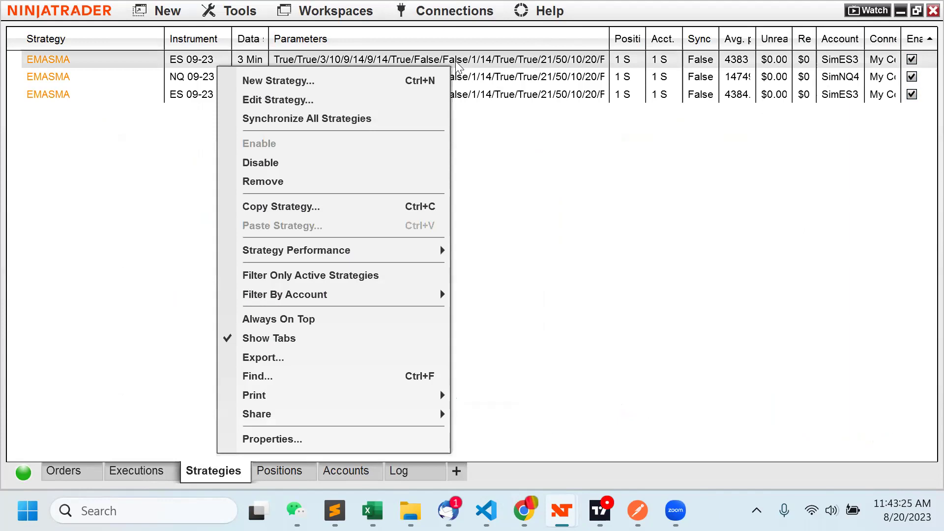
{"action": "left_click", "coordinate": [383, 119]}
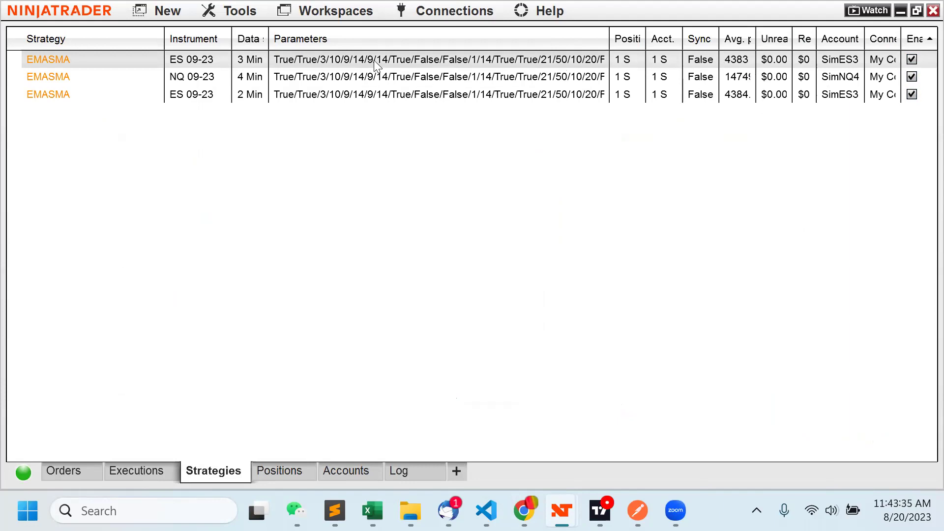
{"action": "mouse_move", "coordinate": [375, 64]}
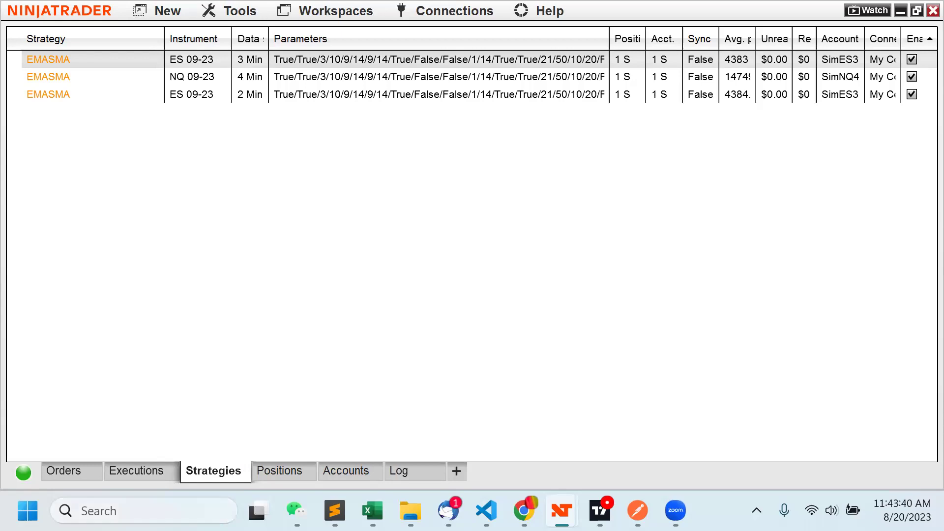
{"action": "left_click", "coordinate": [912, 60]}
{"action": "left_click", "coordinate": [912, 59]}
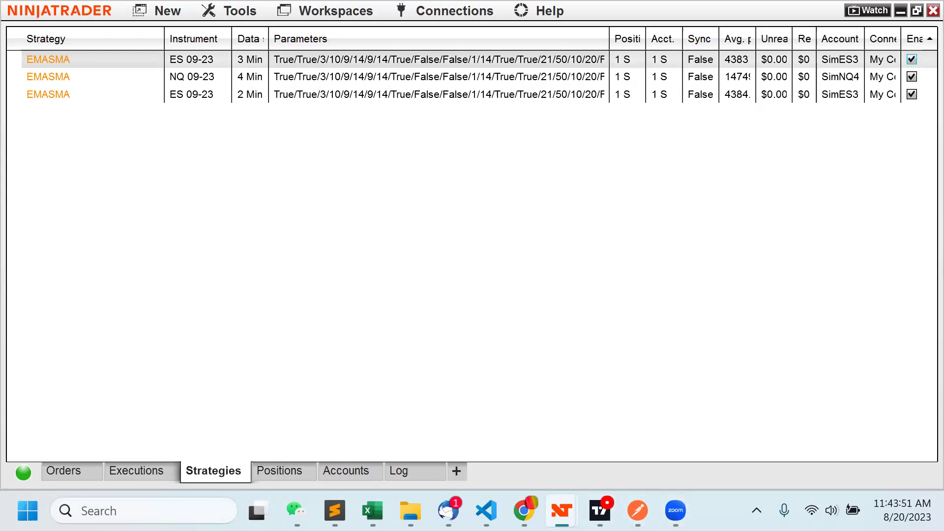
Step: Add the EMASMA strategy to the 1-minute ES 09-23 chart's configured strategies
{"action": "left_click", "coordinate": [563, 490]}
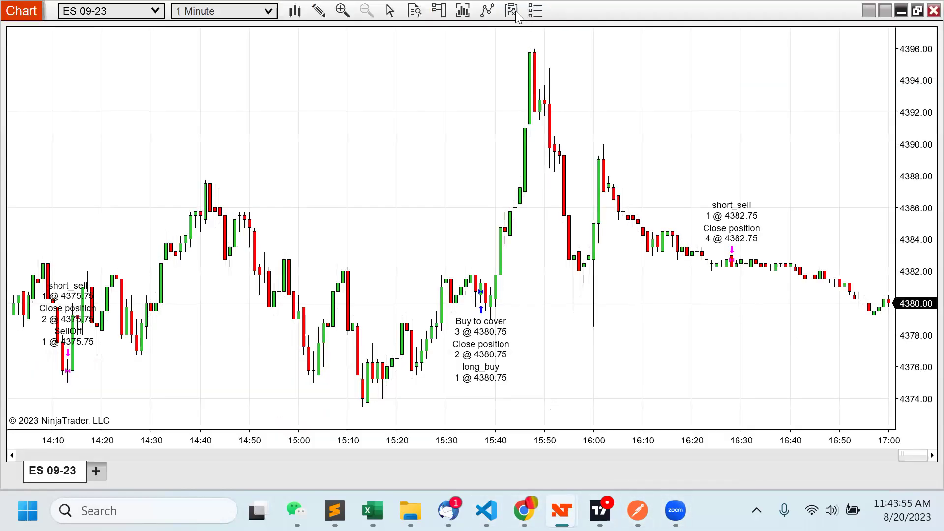
{"action": "left_click", "coordinate": [512, 11]}
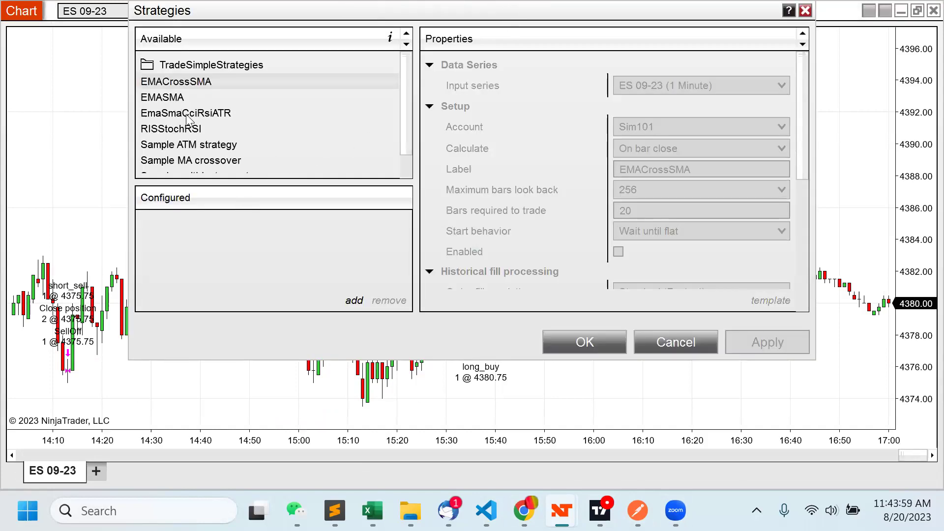
{"action": "left_click", "coordinate": [186, 98]}
{"action": "left_click", "coordinate": [354, 307]}
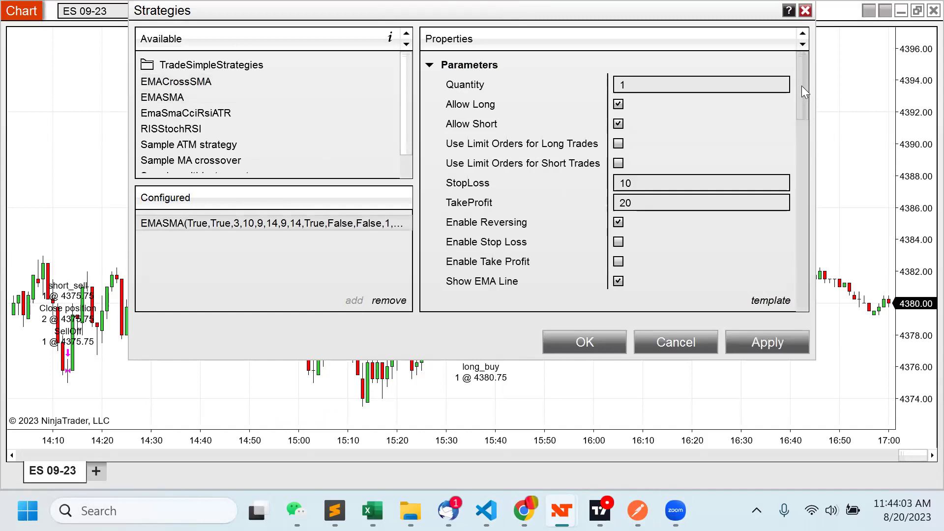
Step: Assign the 1-minute EMASMA strategy to the SimES1Min account and apply its settings
{"action": "scroll", "coordinate": [801, 86], "scroll_direction": "down", "scroll_amount": 1}
{"action": "left_click_drag", "start_coordinate": [270, 13], "coordinate": [273, 40]}
{"action": "left_click_drag", "start_coordinate": [803, 119], "coordinate": [787, 211]}
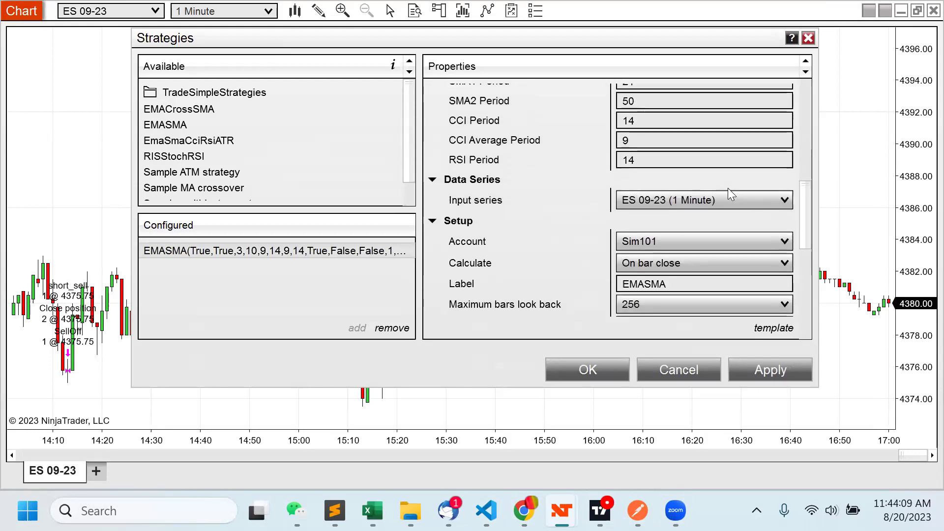
{"action": "left_click", "coordinate": [733, 243]}
{"action": "left_click", "coordinate": [688, 301]}
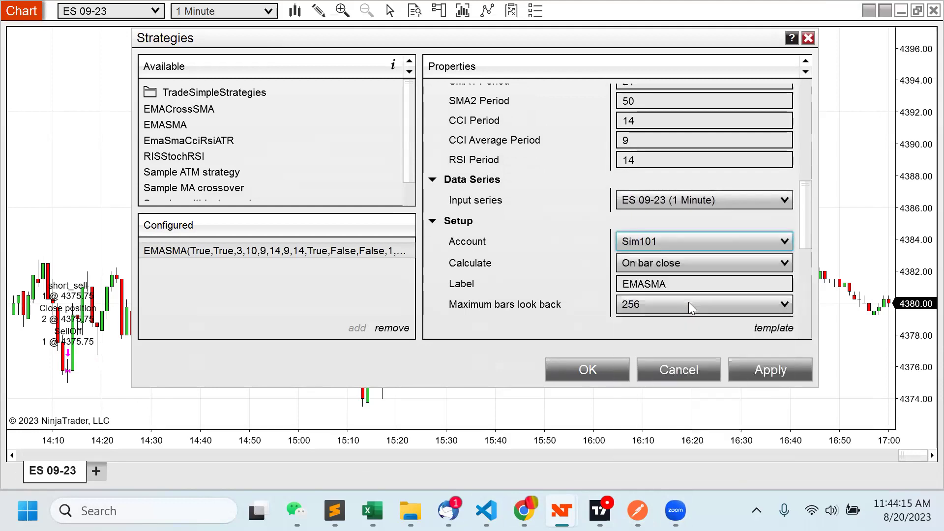
{"action": "left_click", "coordinate": [774, 379]}
{"action": "left_click", "coordinate": [570, 373]}
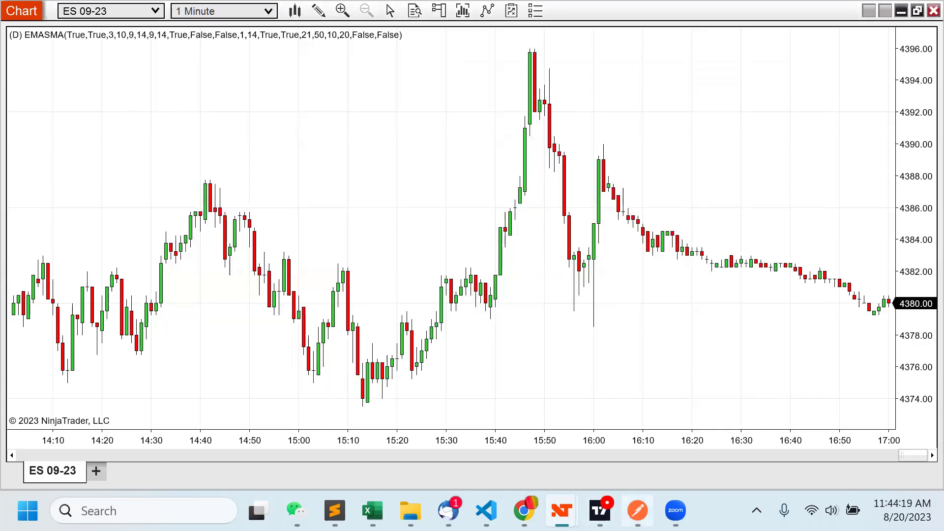
Step: Enable the 1-minute ES 09-23 EMASMA strategy in the Control Center's strategy list
{"action": "mouse_move", "coordinate": [562, 510]}
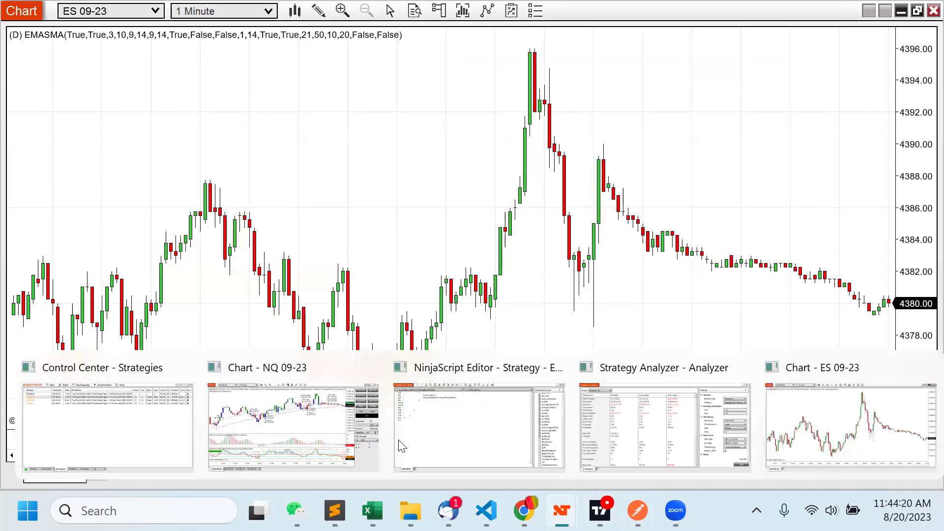
{"action": "left_click", "coordinate": [106, 425]}
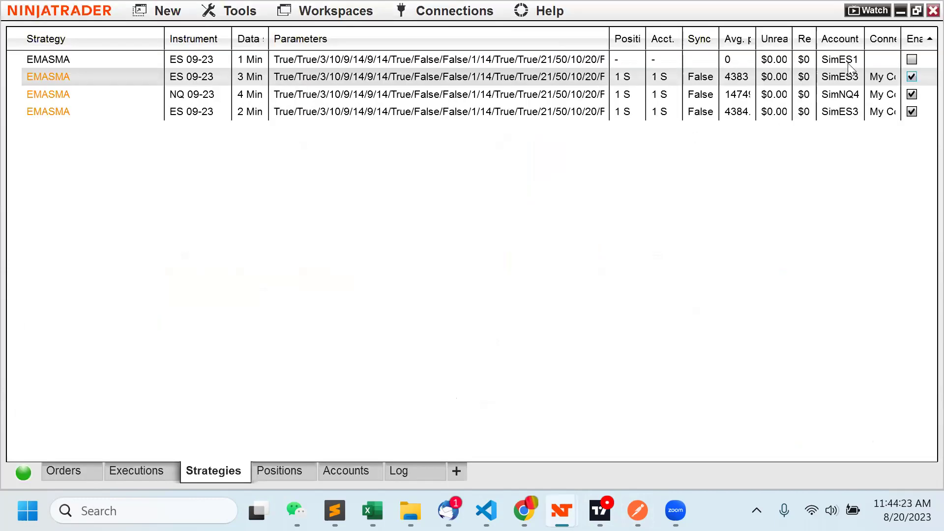
{"action": "left_click", "coordinate": [912, 59]}
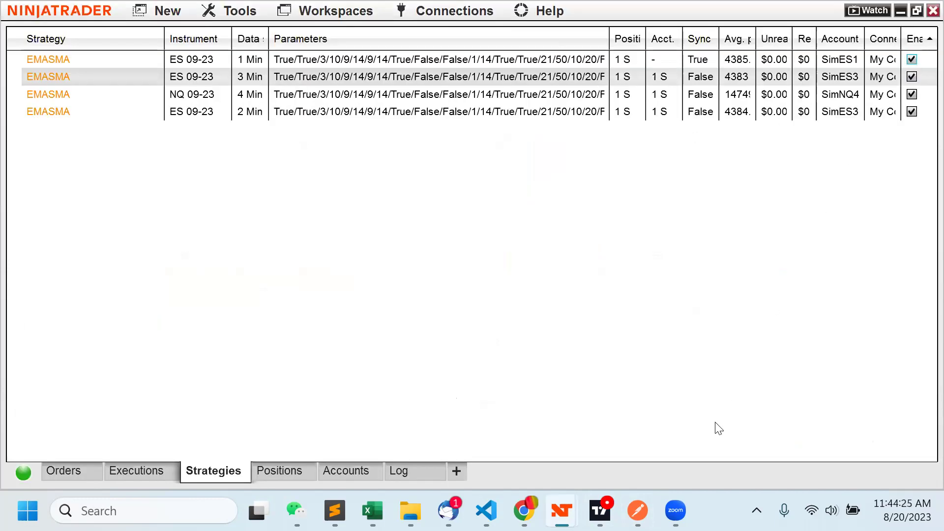
Step: Review the EMASMA strategy's historical buy and sell entries and moving averages on the 1-minute ES 09-23 chart
{"action": "mouse_move", "coordinate": [638, 510]}
{"action": "mouse_move", "coordinate": [600, 510]}
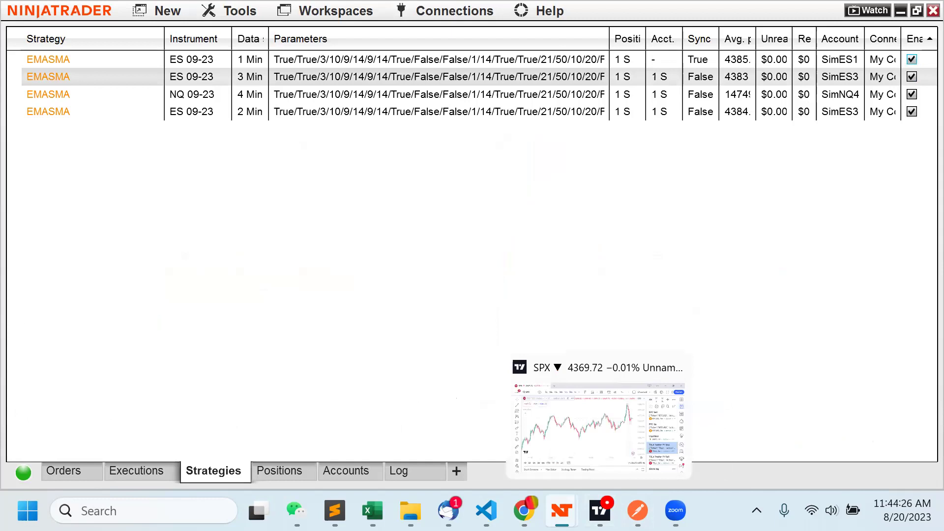
{"action": "key", "text": "alt+Tab"}
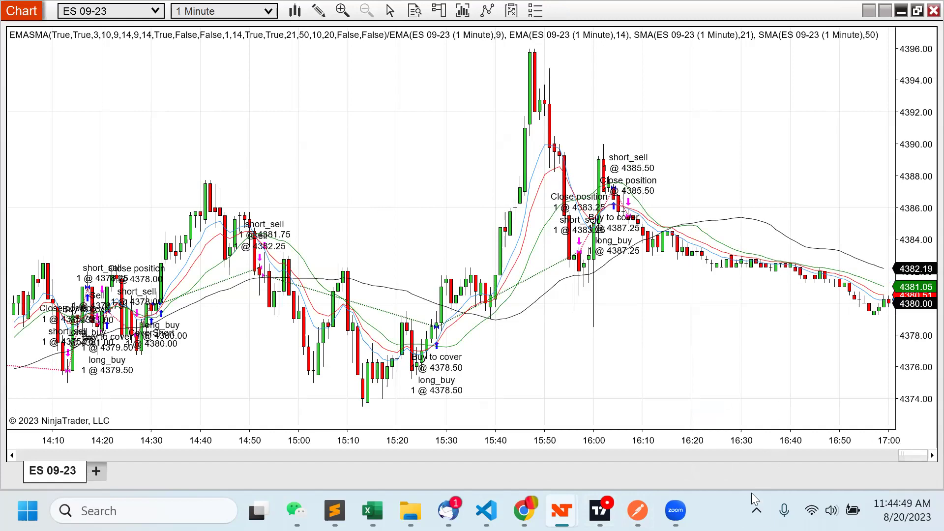
{"action": "left_click", "coordinate": [693, 455]}
{"action": "left_click_drag", "start_coordinate": [874, 456], "coordinate": [882, 452]}
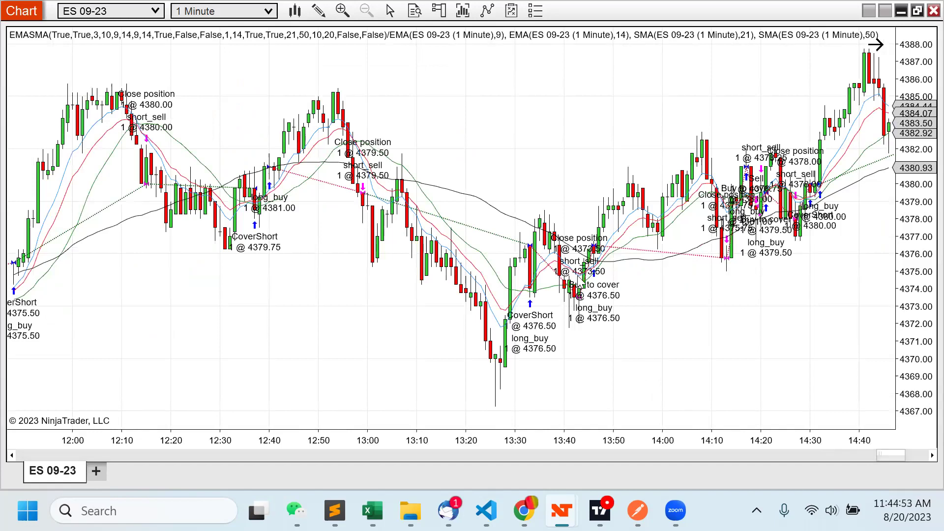
{"action": "left_click_drag", "start_coordinate": [882, 454], "coordinate": [892, 450]}
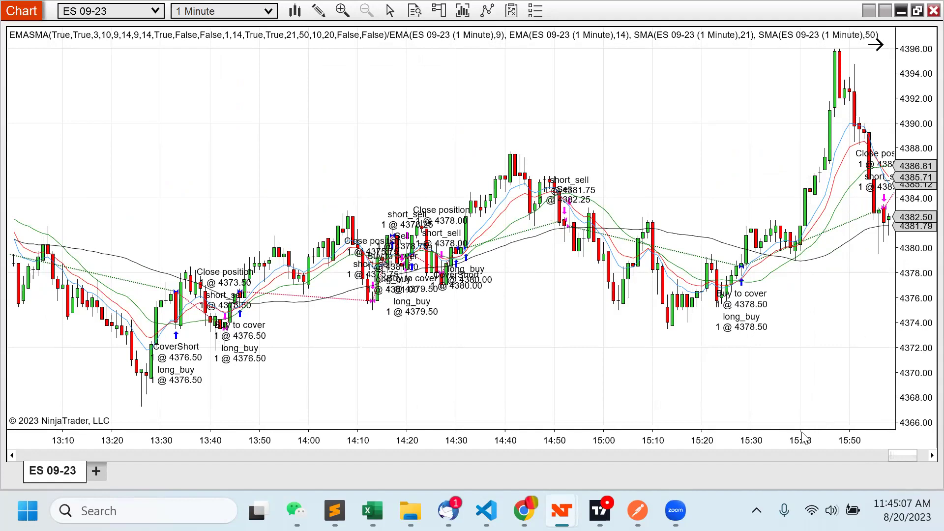
{"action": "left_click_drag", "start_coordinate": [902, 455], "coordinate": [922, 458]}
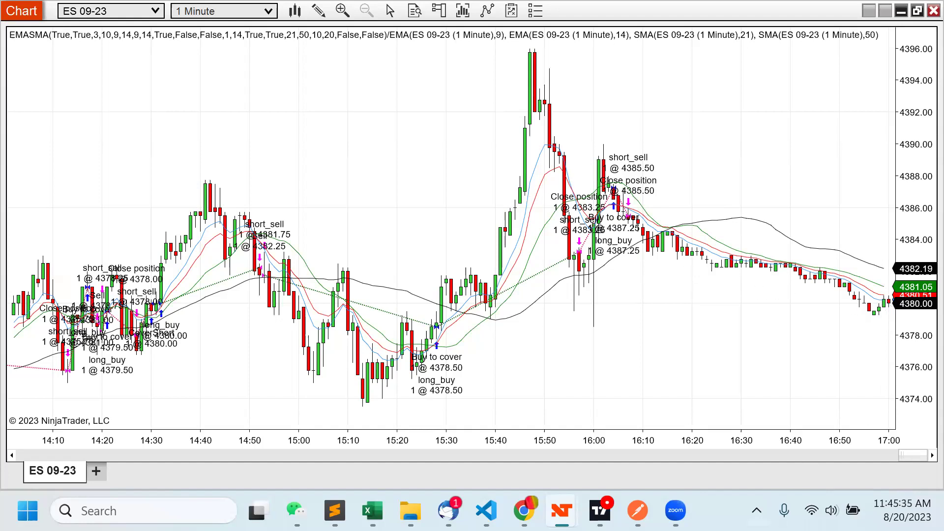
{"action": "mouse_move", "coordinate": [600, 510]}
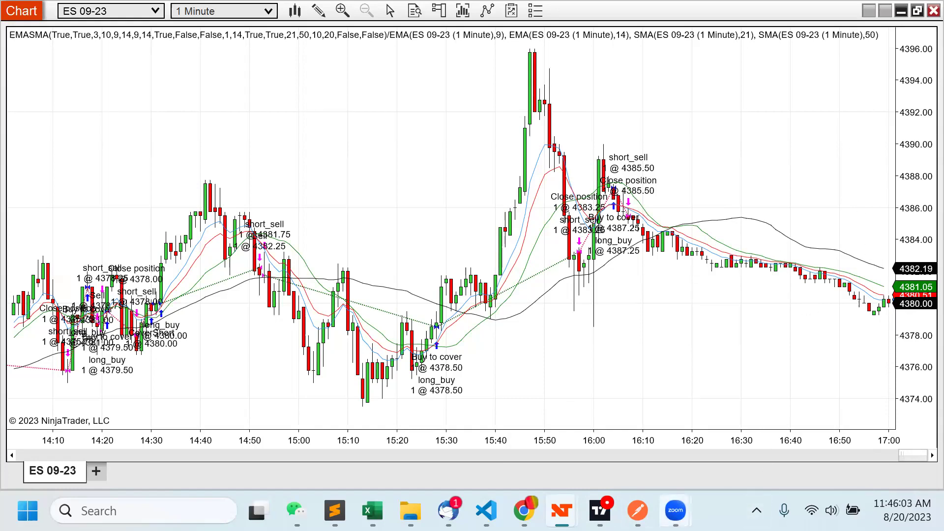
{"action": "mouse_move", "coordinate": [600, 511]}
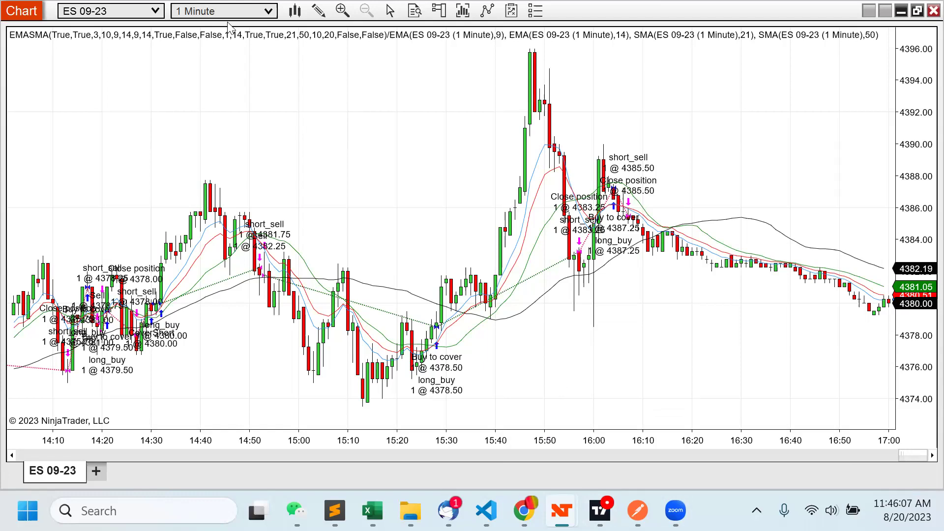
Step: Review the strategy list, open positions and simulation account balances and PnL in the Control Center
{"action": "mouse_move", "coordinate": [448, 511]}
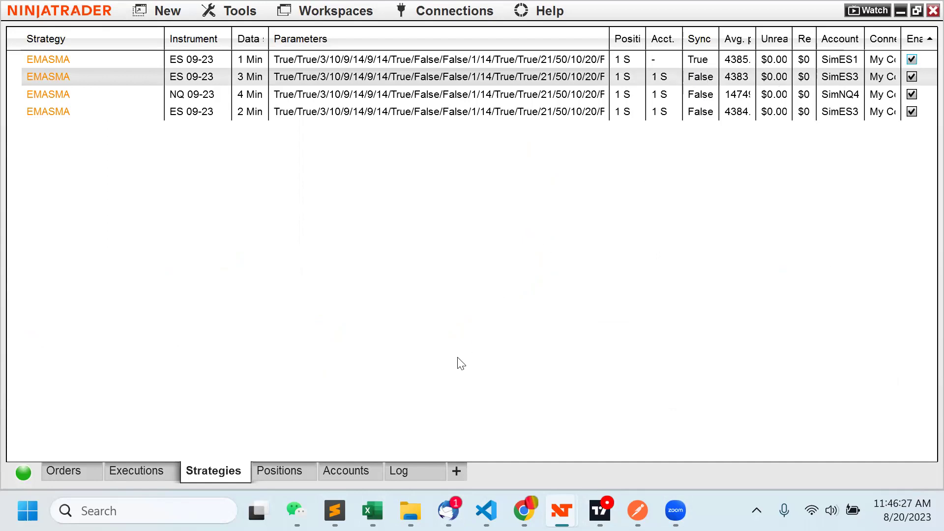
{"action": "left_click", "coordinate": [301, 467]}
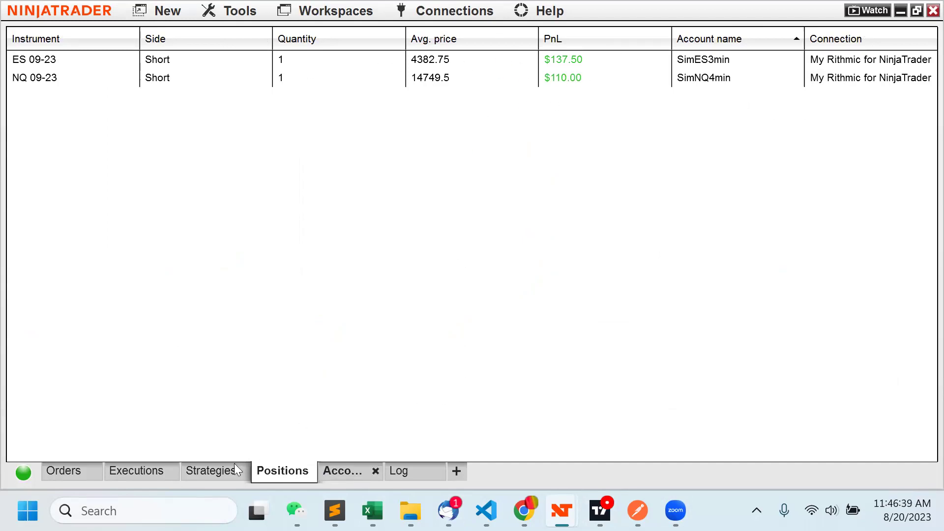
{"action": "left_click", "coordinate": [346, 470]}
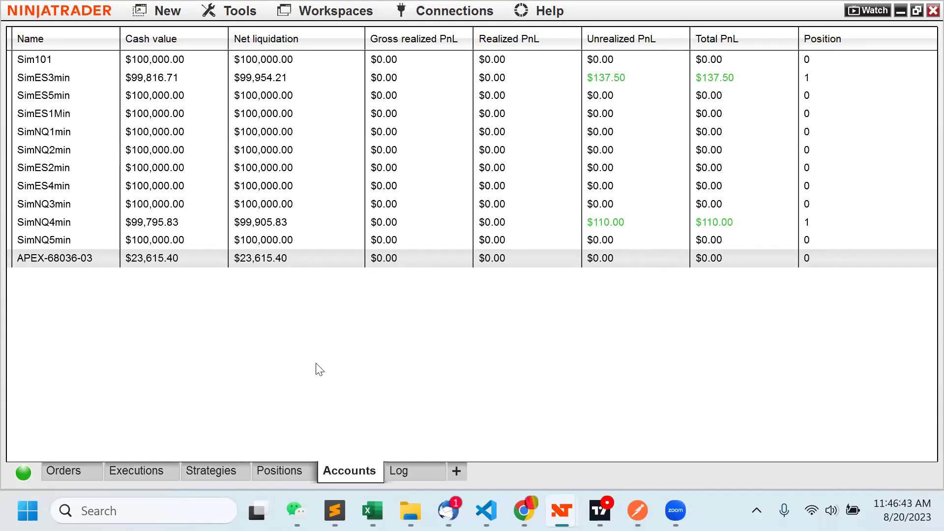
{"action": "mouse_move", "coordinate": [282, 491]}
Step: Review the strategies' trade executions and the list of filled, cancelled and rejected orders
{"action": "left_click", "coordinate": [136, 471]}
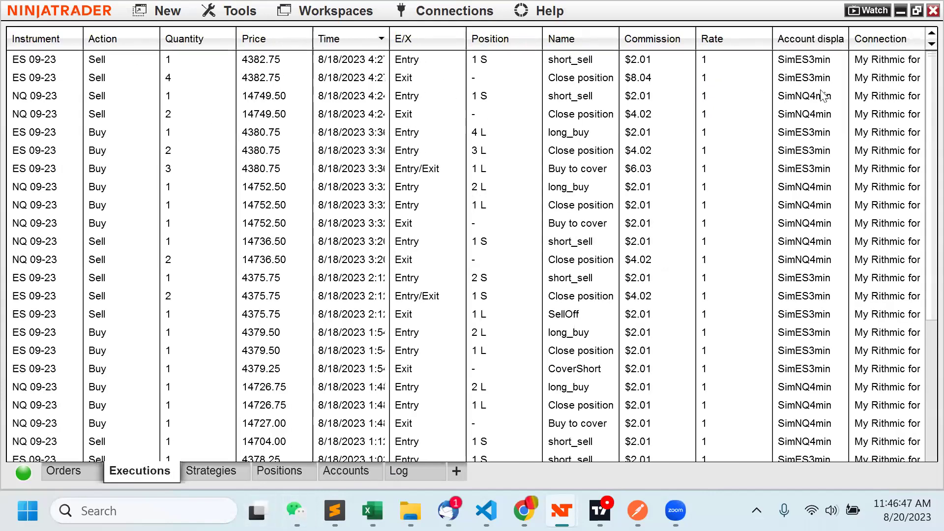
{"action": "scroll", "coordinate": [917, 197], "scroll_direction": "down", "scroll_amount": 4}
{"action": "scroll", "coordinate": [913, 290], "scroll_direction": "up", "scroll_amount": 4}
{"action": "left_click", "coordinate": [62, 474]}
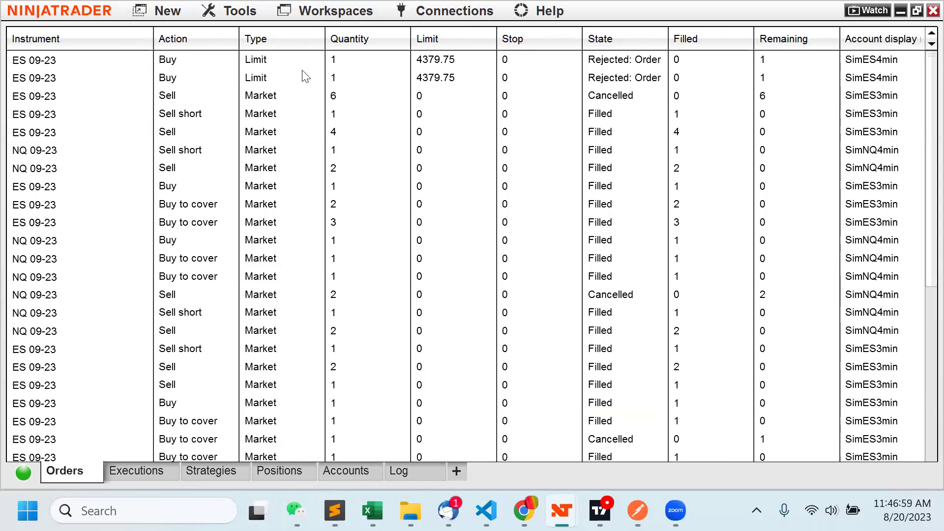
{"action": "right_click", "coordinate": [150, 67]}
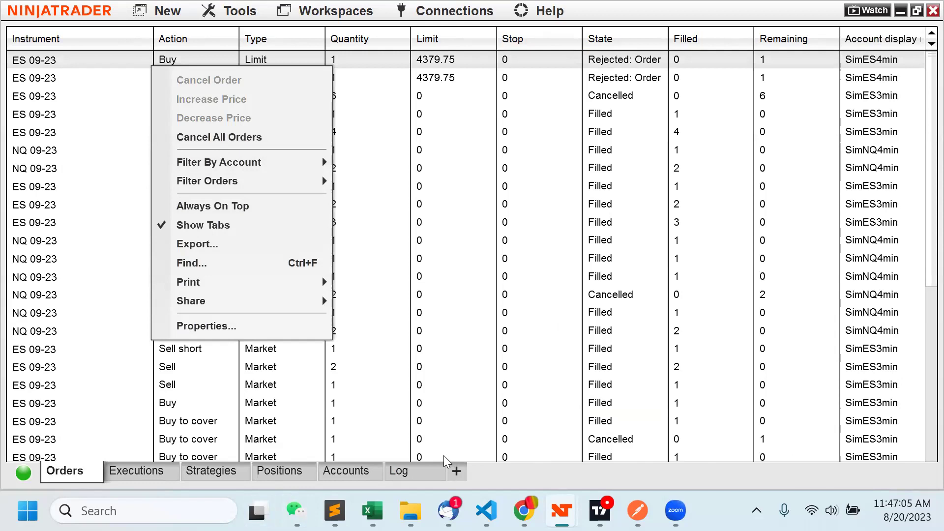
{"action": "left_click", "coordinate": [118, 357]}
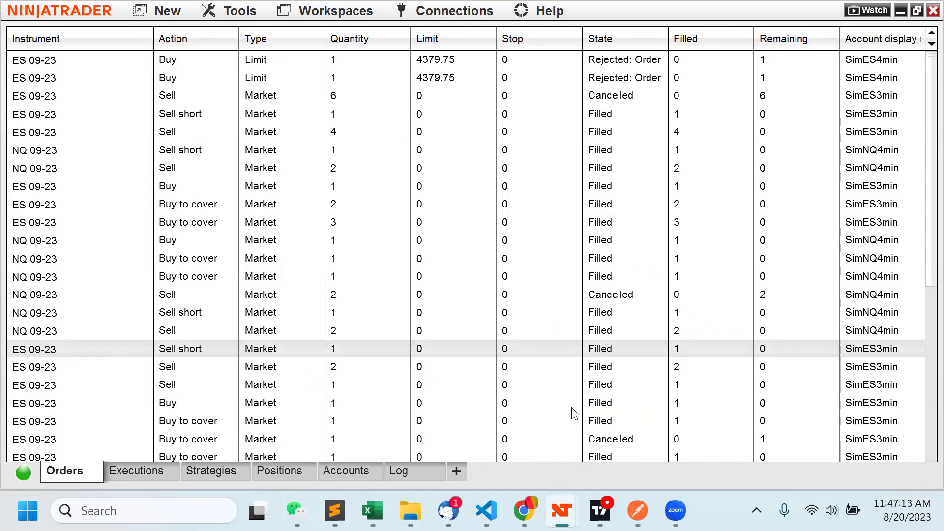
Step: Show the Chart Trader order-entry panel on the 1-minute ES 09-23 chart
{"action": "mouse_move", "coordinate": [637, 511]}
{"action": "mouse_move", "coordinate": [561, 510]}
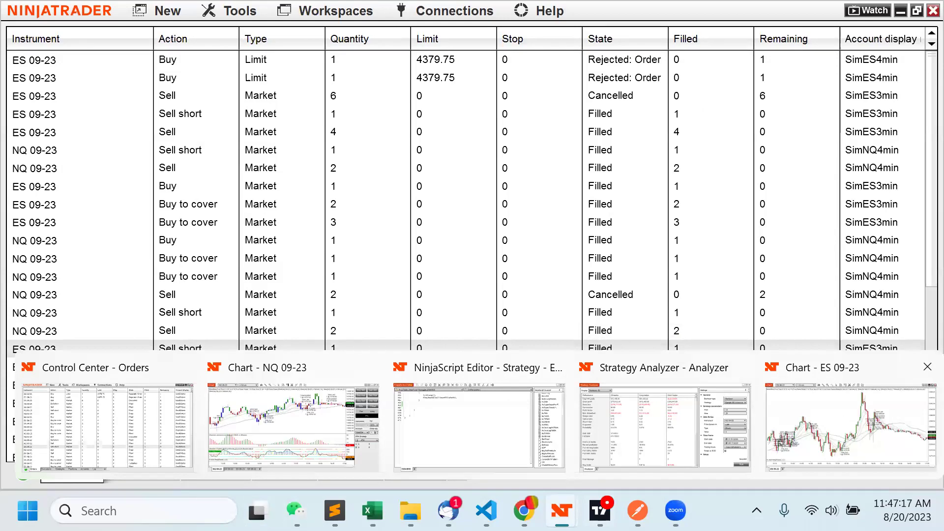
{"action": "left_click", "coordinate": [821, 374]}
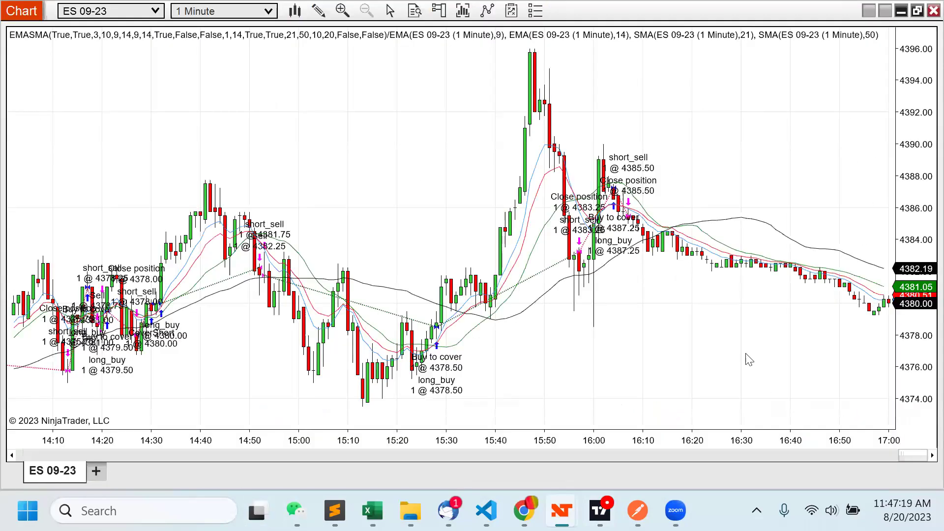
{"action": "left_click", "coordinate": [440, 11]}
{"action": "left_click", "coordinate": [353, 53]}
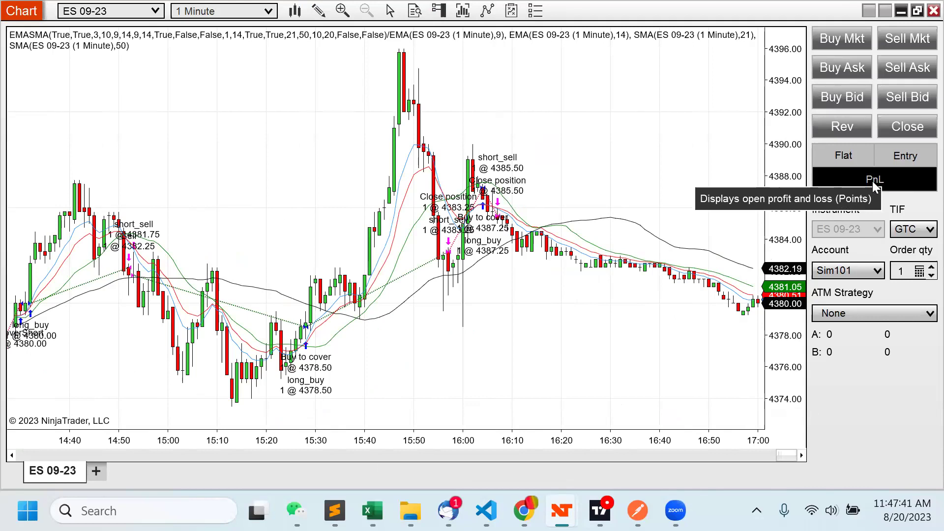
Step: Try to place one-contract Buy Bid and Buy Ask orders for ES 09-23 on Sim101, and view the ATM strategy choices
{"action": "left_click", "coordinate": [844, 96]}
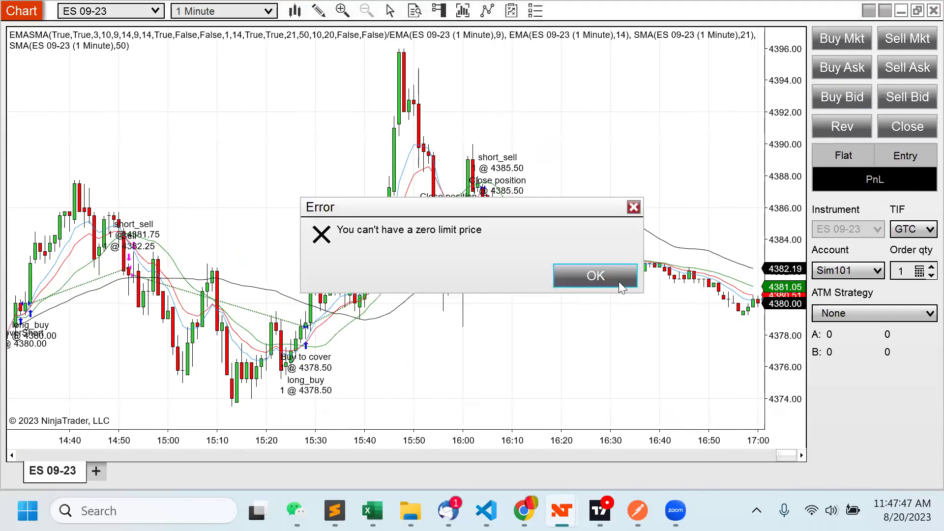
{"action": "left_click", "coordinate": [618, 281]}
{"action": "left_click", "coordinate": [831, 71]}
{"action": "left_click", "coordinate": [596, 280]}
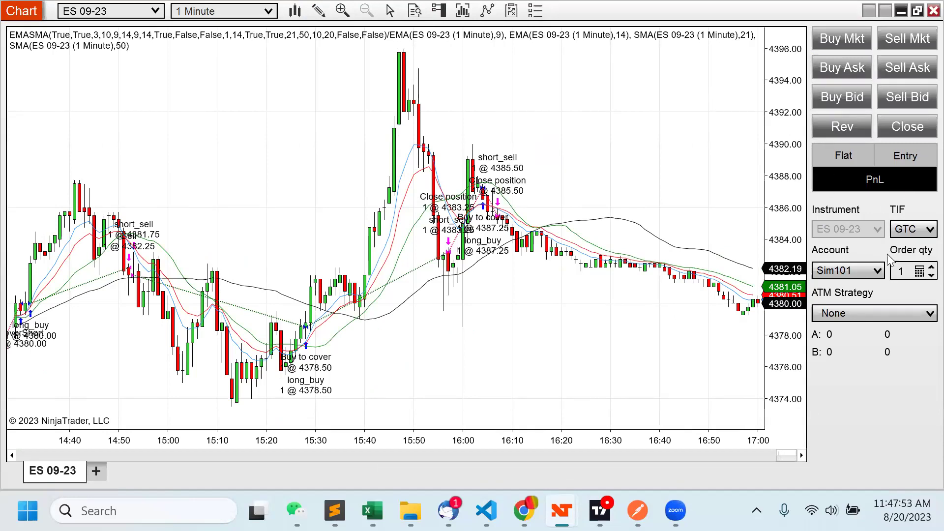
{"action": "left_click", "coordinate": [867, 315]}
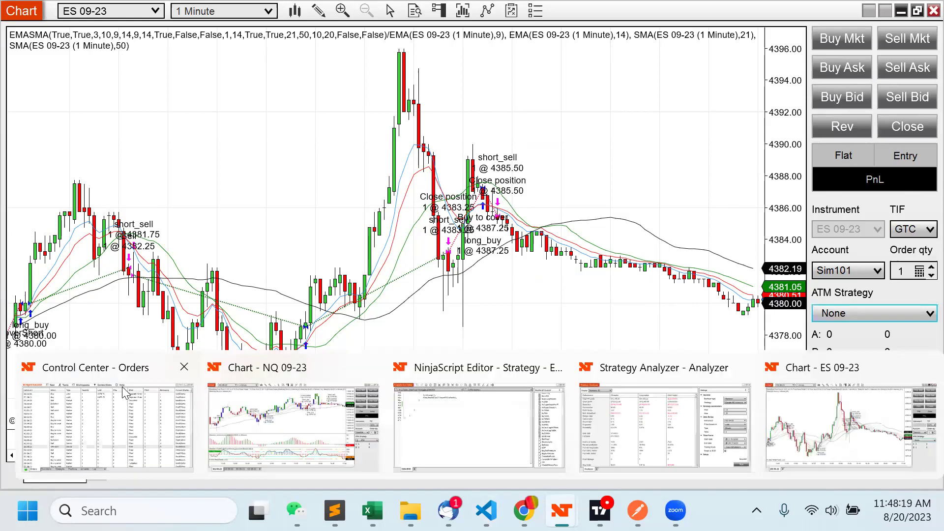
Step: Open a dynamic SuperDOM window for ES 09-23 from the Control Center and minimize it
{"action": "left_click", "coordinate": [122, 386]}
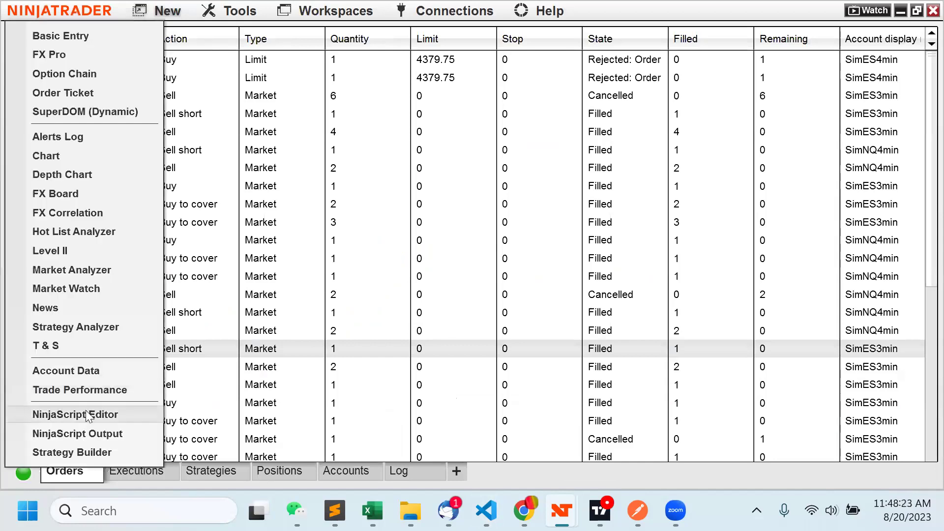
{"action": "left_click", "coordinate": [69, 113]}
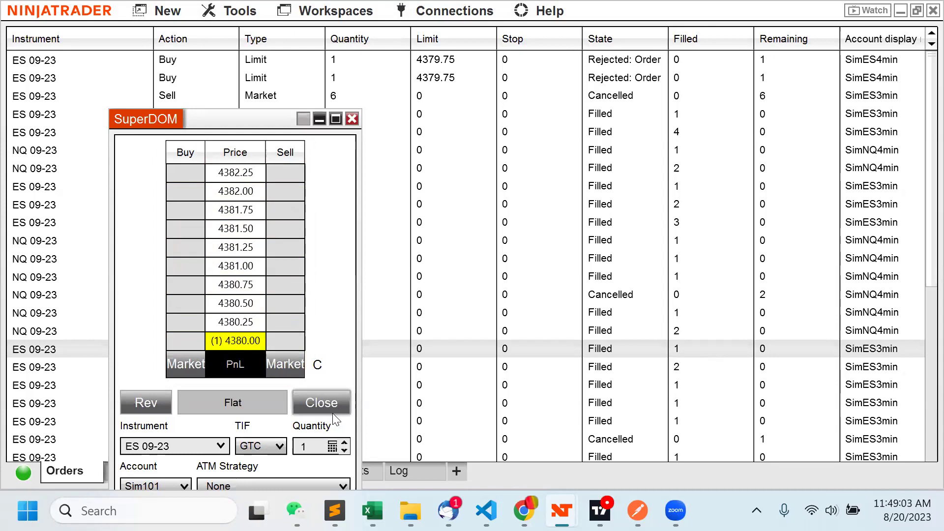
{"action": "left_click", "coordinate": [320, 120]}
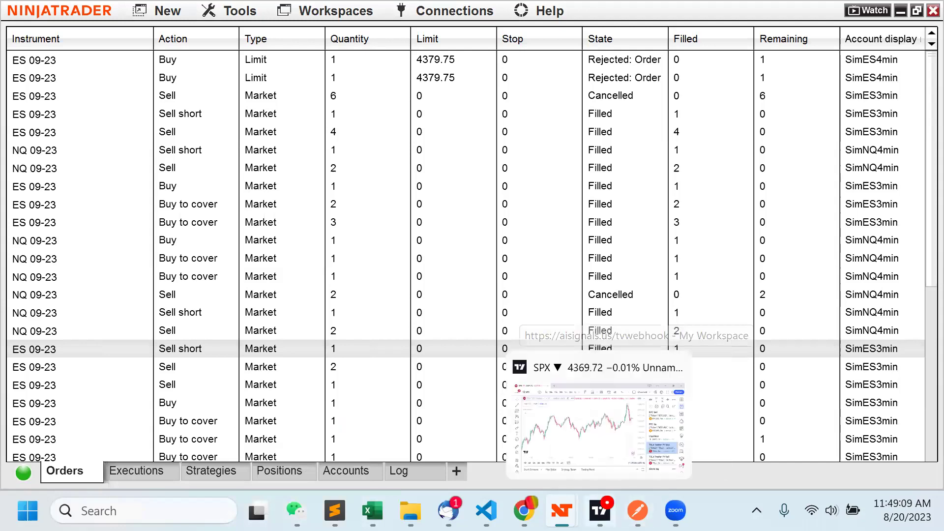
{"action": "mouse_move", "coordinate": [287, 498]}
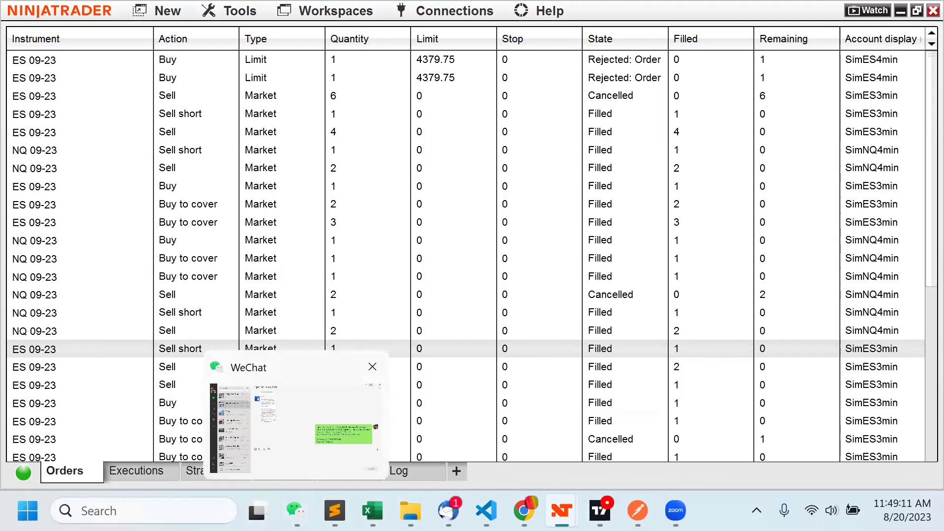
Step: Review the EMASMA trades and indicators on the 4-minute NQ 09-23 chart
{"action": "mouse_move", "coordinate": [561, 510]}
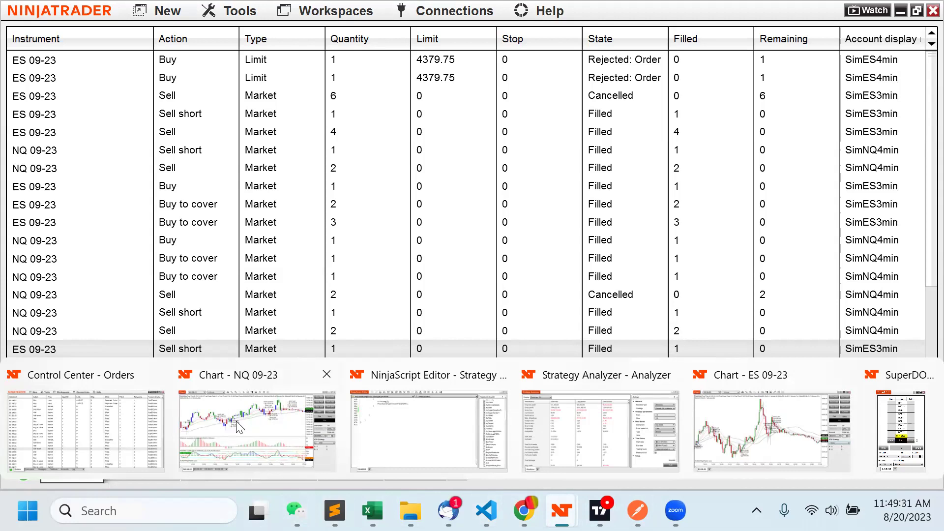
{"action": "left_click", "coordinate": [284, 425]}
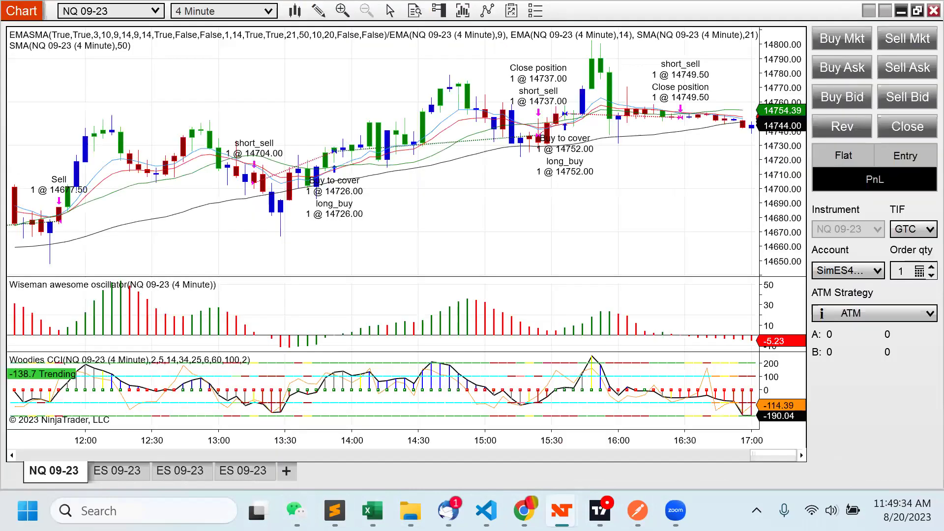
{"action": "mouse_move", "coordinate": [600, 509]}
{"action": "mouse_move", "coordinate": [561, 509]}
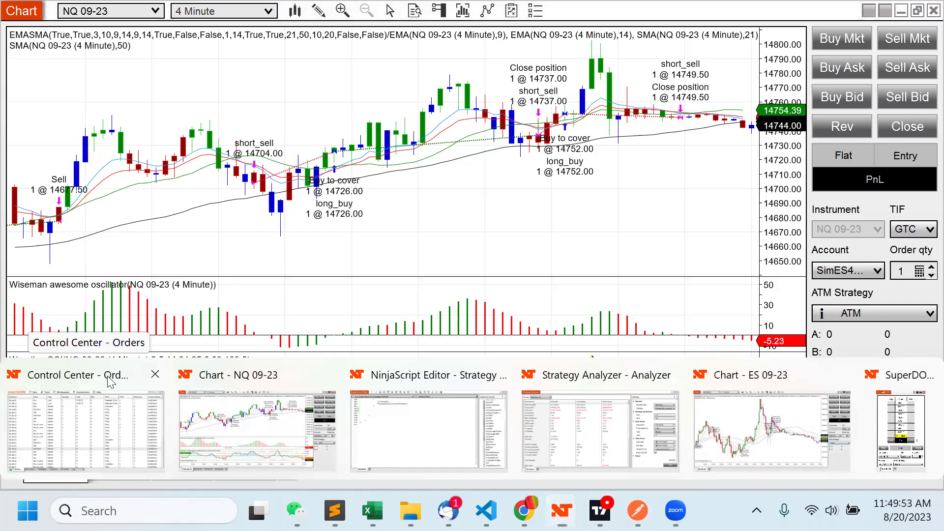
Step: Open a maximized Strategy Builder from the Control Center and start a new strategy up to its general settings
{"action": "left_click", "coordinate": [109, 382]}
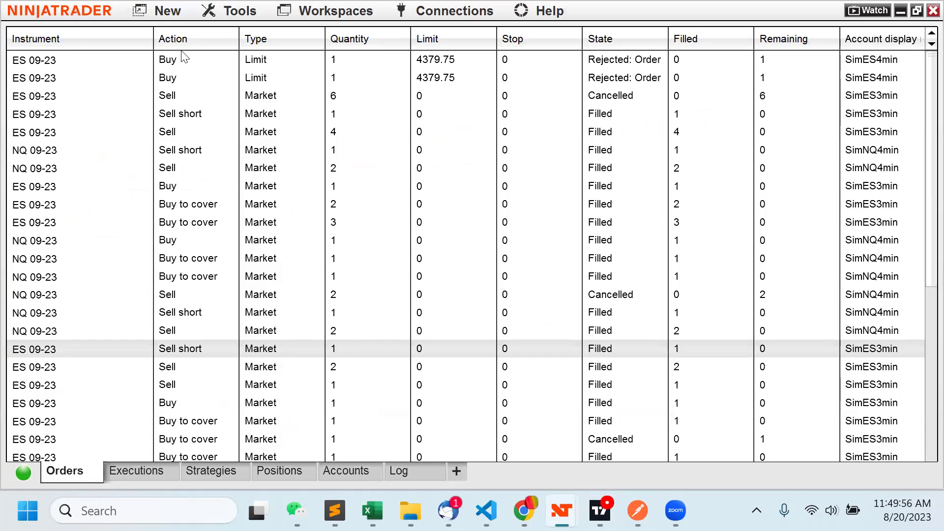
{"action": "left_click", "coordinate": [161, 10]}
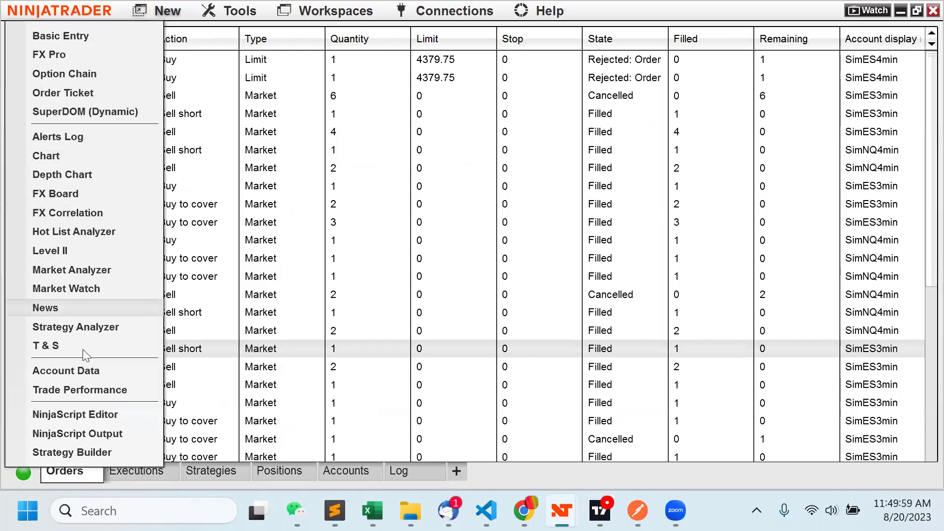
{"action": "left_click", "coordinate": [74, 452]}
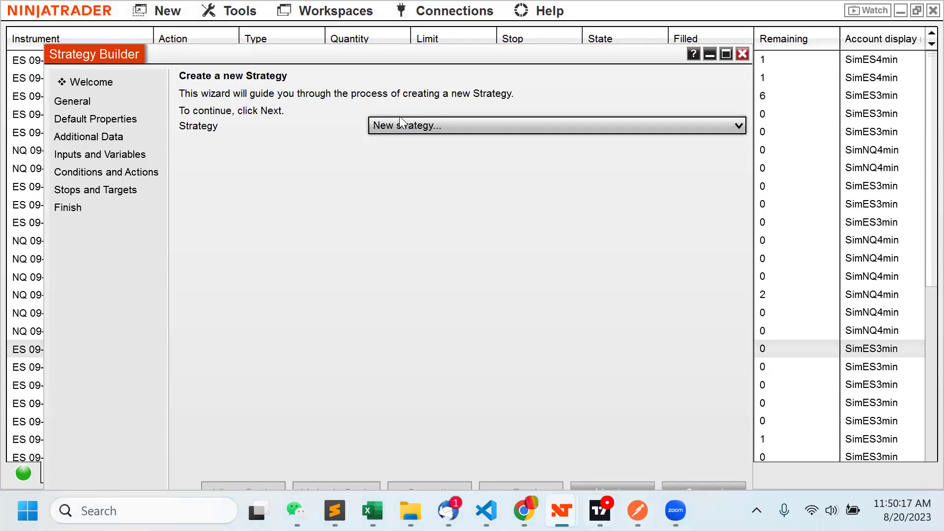
{"action": "left_click", "coordinate": [446, 126]}
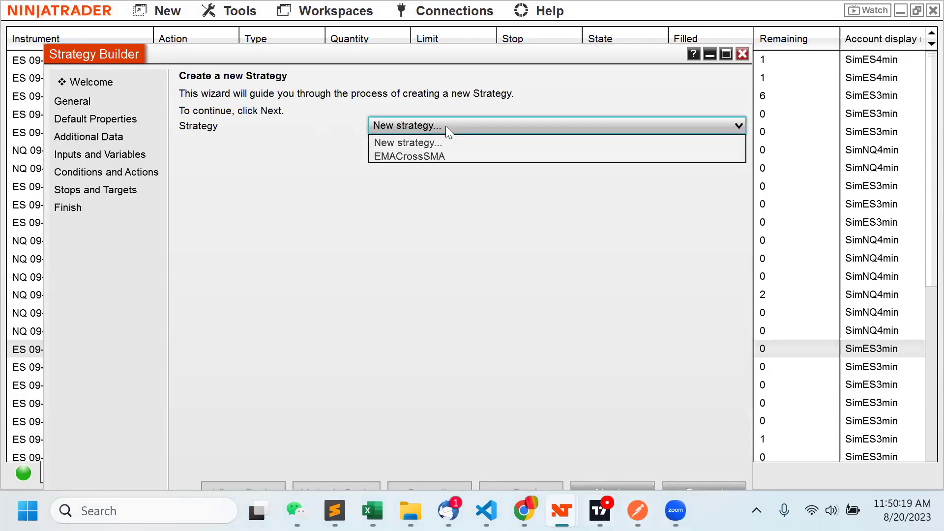
{"action": "left_click", "coordinate": [424, 142]}
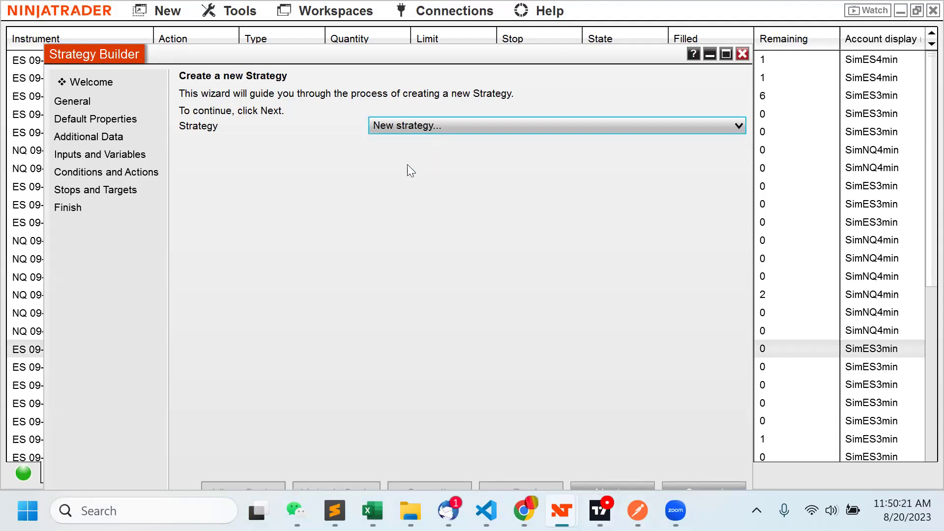
{"action": "left_click", "coordinate": [725, 54]}
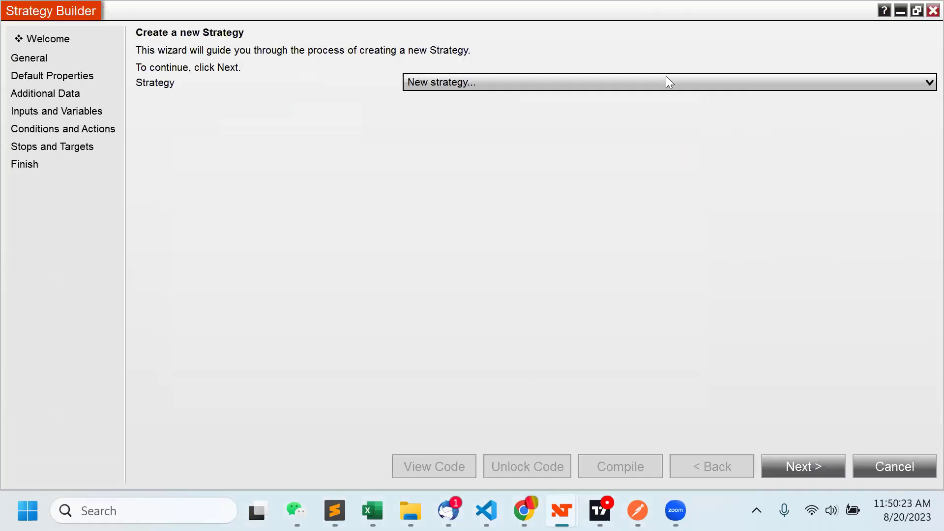
{"action": "left_click", "coordinate": [792, 466]}
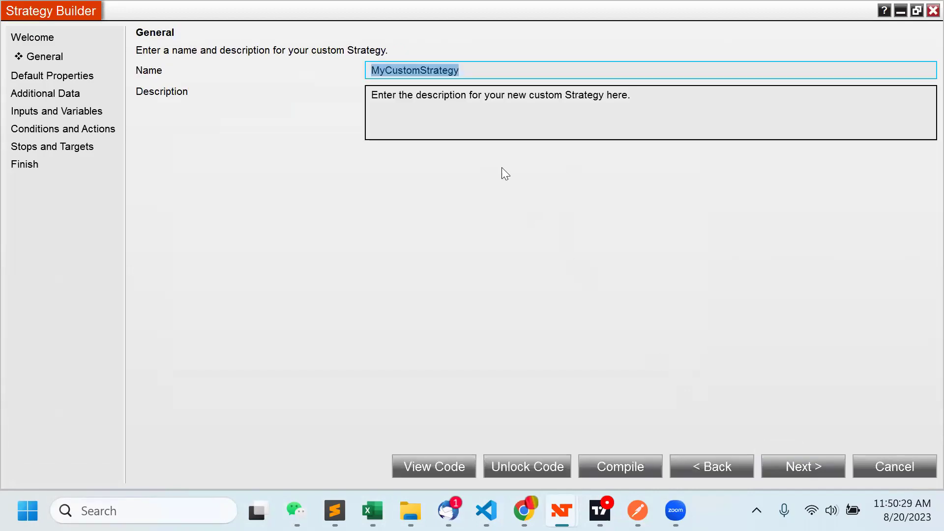
Step: Name the new custom strategy EMACrossSMA and submit the name
{"action": "type", "text": "SMA"}
{"action": "key", "text": "BackSpace"}
{"action": "key", "text": "BackSpace"}
{"action": "key", "text": "BackSpace"}
{"action": "type", "text": "EMA"}
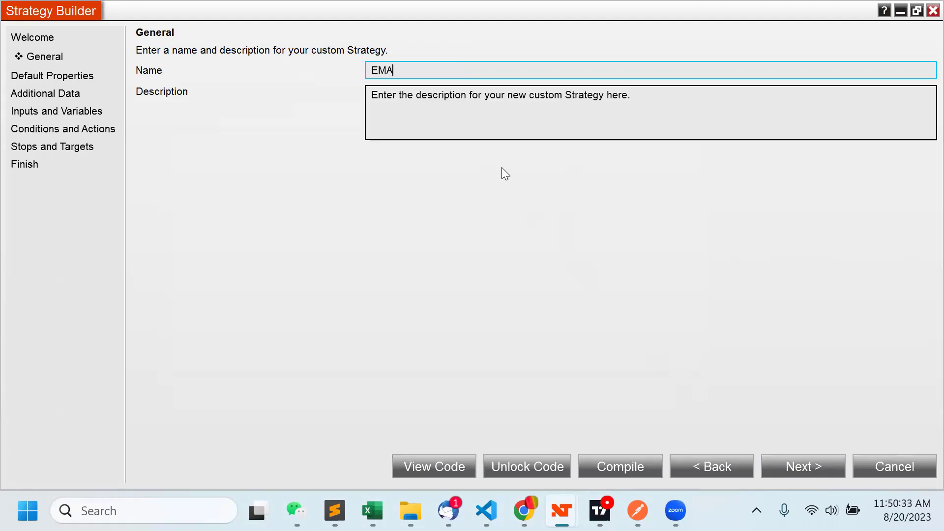
{"action": "type", "text": "CRossSMA"}
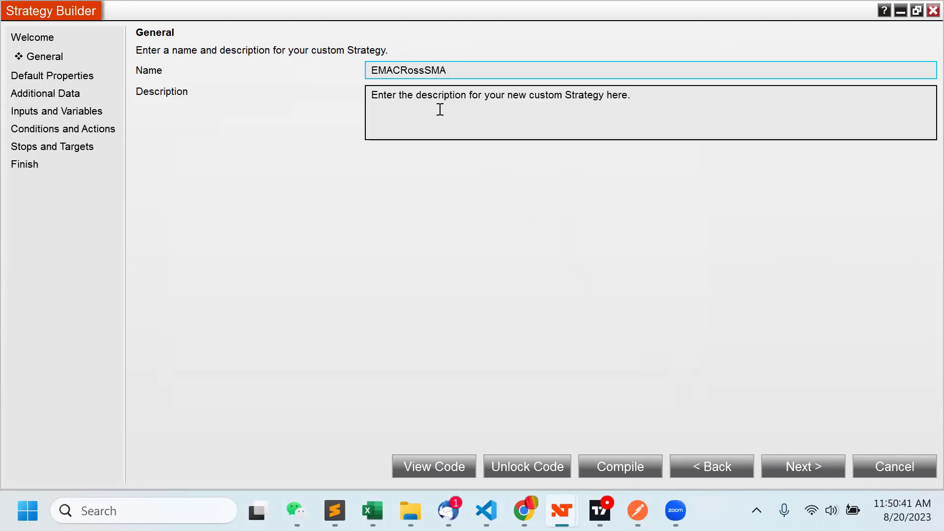
{"action": "left_click_drag", "start_coordinate": [401, 70], "coordinate": [406, 71]}
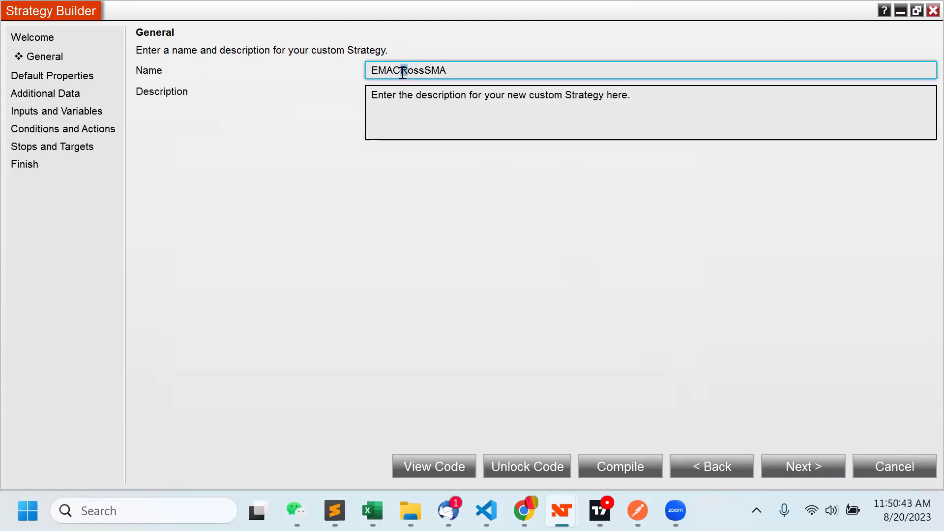
{"action": "type", "text": "r"}
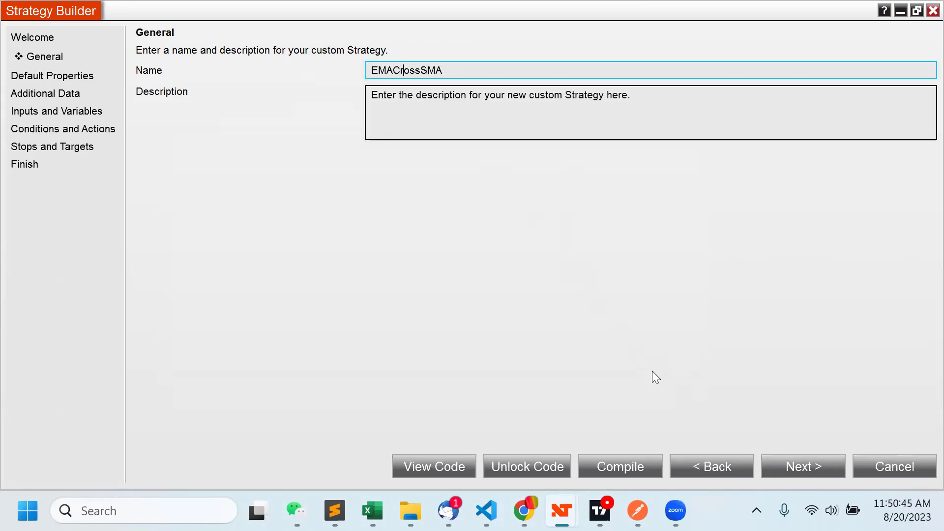
{"action": "key", "text": "Return"}
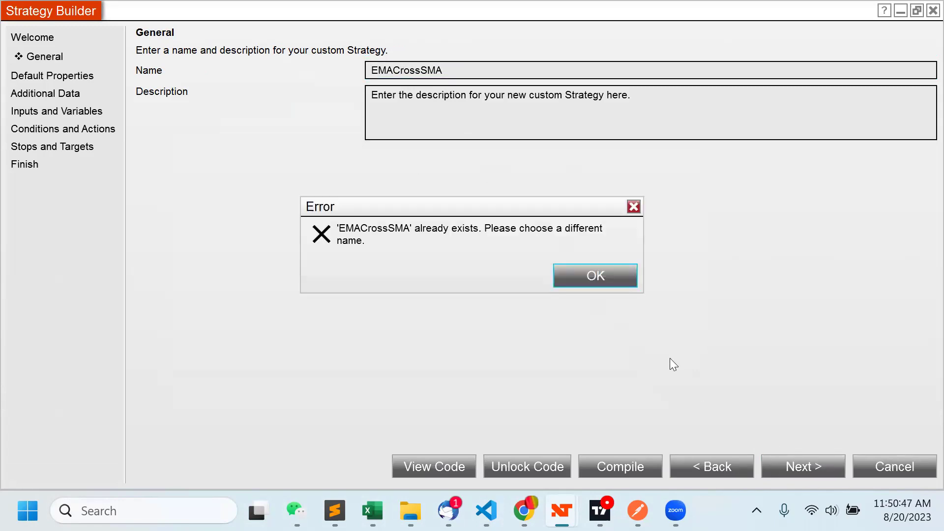
Step: Change the strategy name to EMACrossSMA2 and continue to the default properties
{"action": "left_click", "coordinate": [577, 285]}
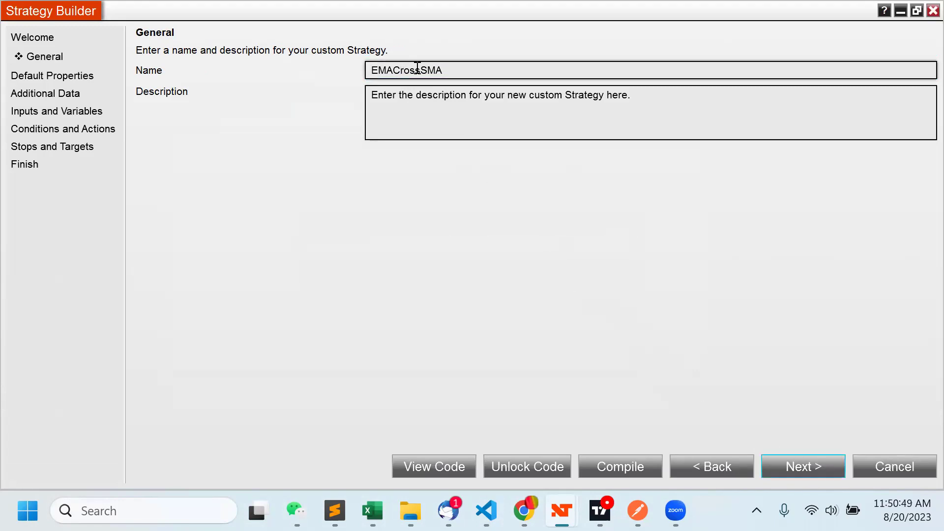
{"action": "left_click", "coordinate": [448, 72]}
{"action": "type", "text": "2"}
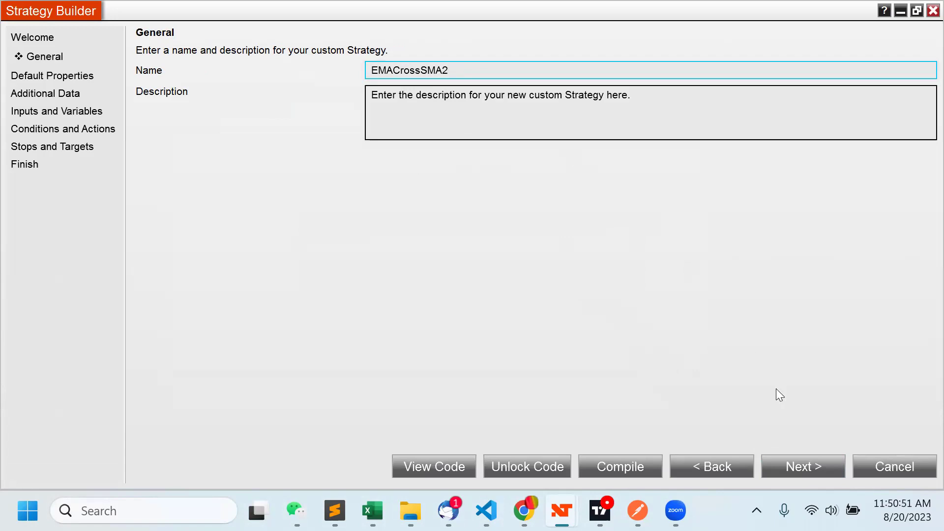
{"action": "left_click", "coordinate": [787, 464]}
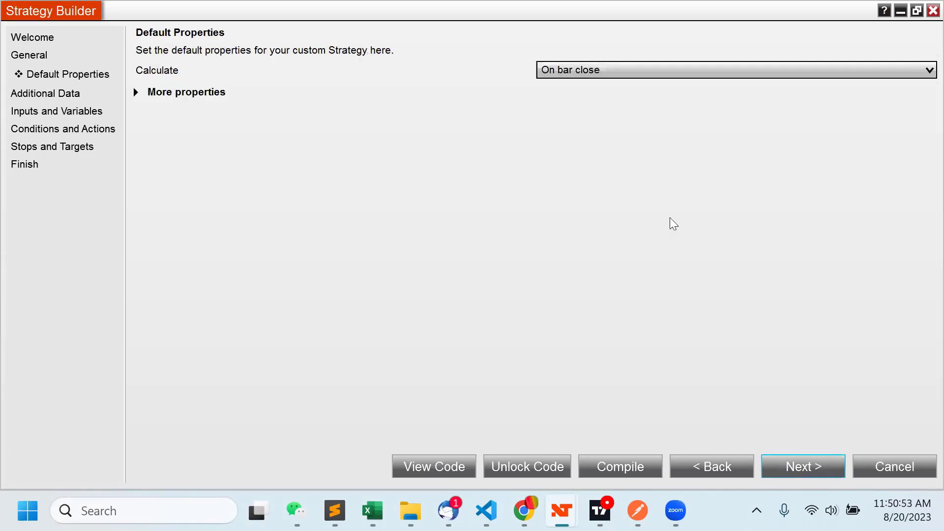
Step: Set the strategy's default calculation mode to On bar close
{"action": "left_click", "coordinate": [639, 72]}
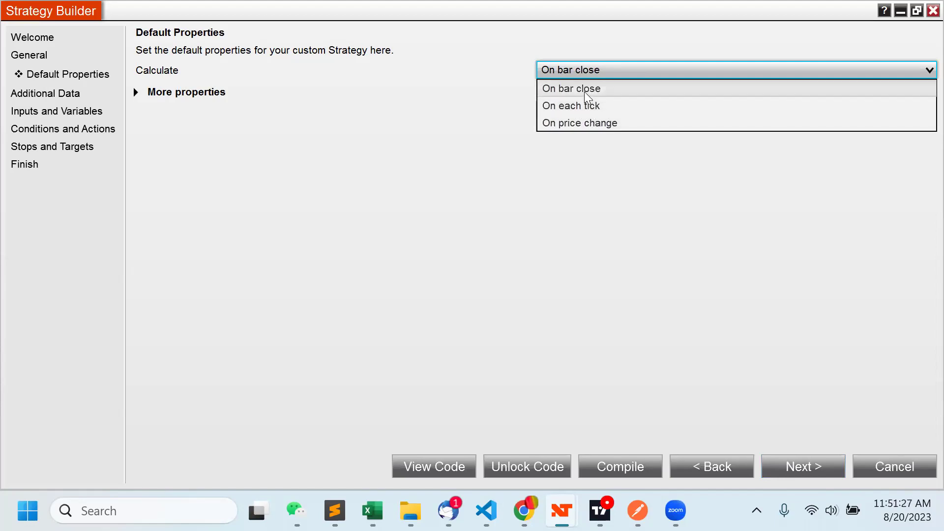
{"action": "left_click", "coordinate": [586, 90]}
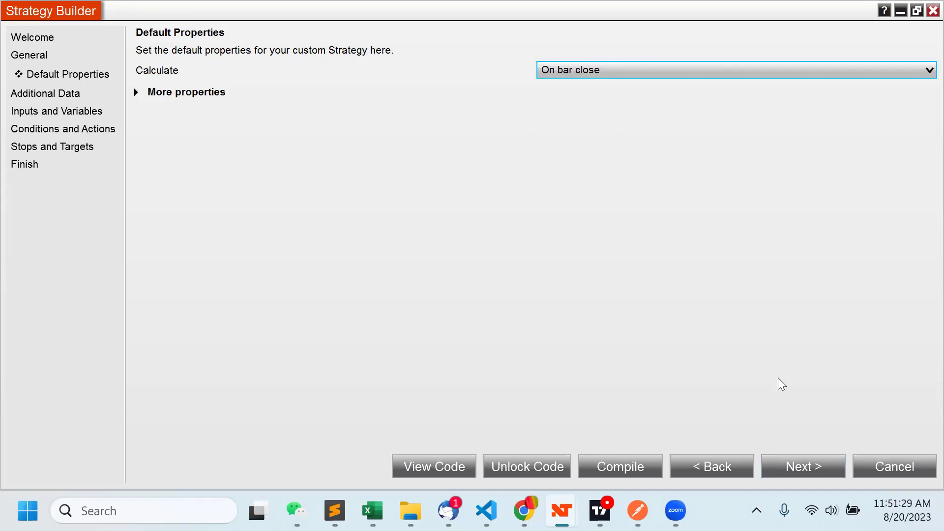
{"action": "left_click", "coordinate": [796, 469]}
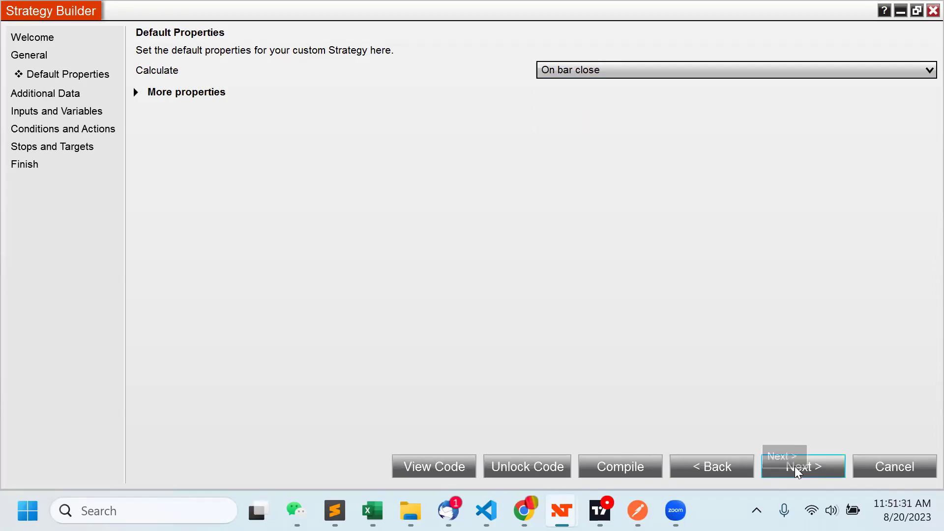
{"action": "left_click", "coordinate": [711, 466]}
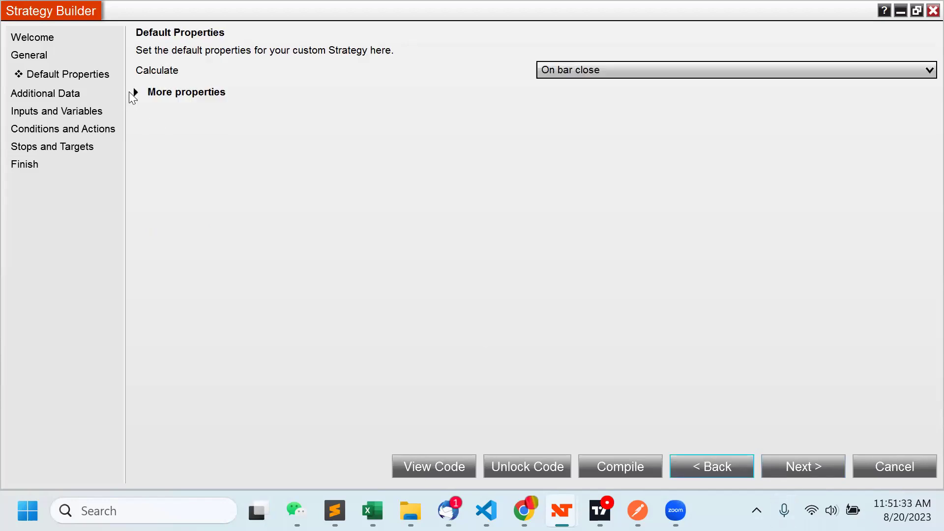
Step: Expand the additional default properties for review, keep them as they are and continue to Additional Data
{"action": "left_click", "coordinate": [136, 92]}
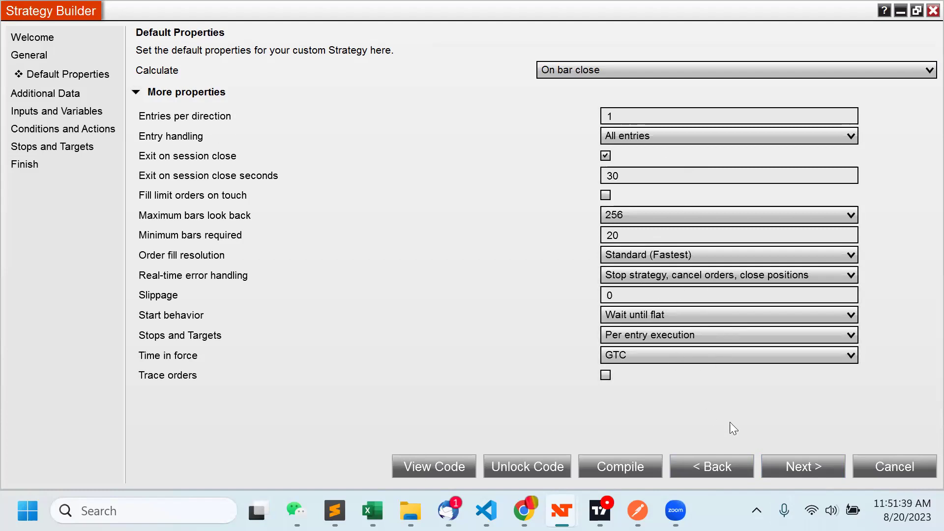
{"action": "left_click", "coordinate": [791, 466]}
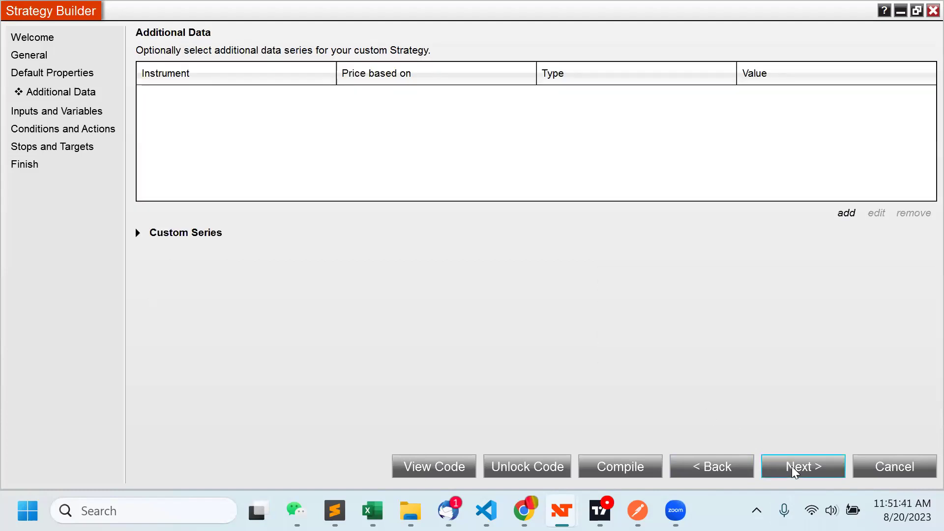
{"action": "left_click", "coordinate": [733, 466]}
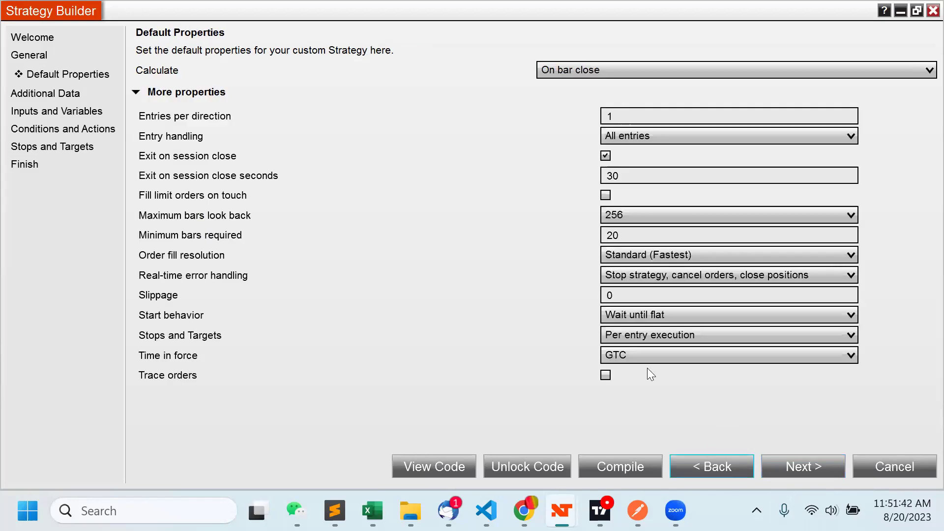
{"action": "left_click", "coordinate": [775, 462]}
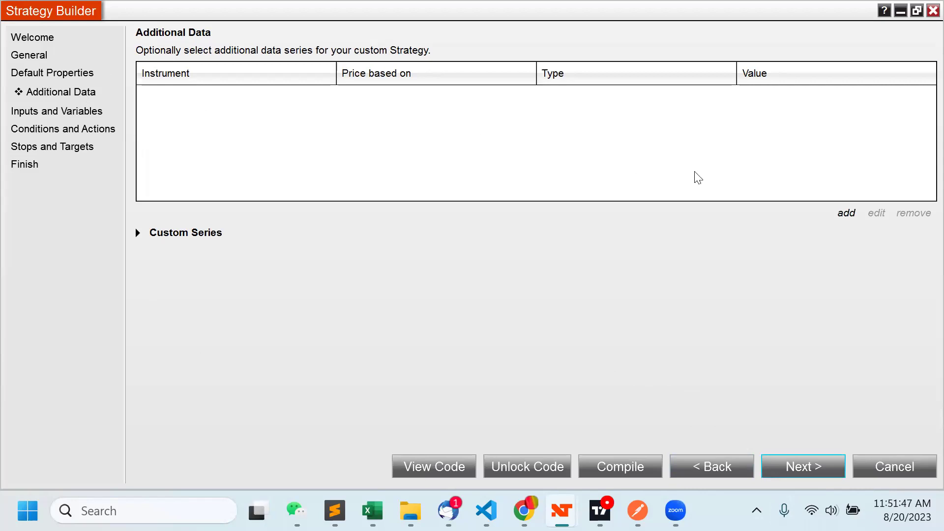
Step: Look at the options for an extra data series without adding one and continue to Inputs and Variables
{"action": "left_click", "coordinate": [846, 216]}
{"action": "left_click", "coordinate": [548, 212]}
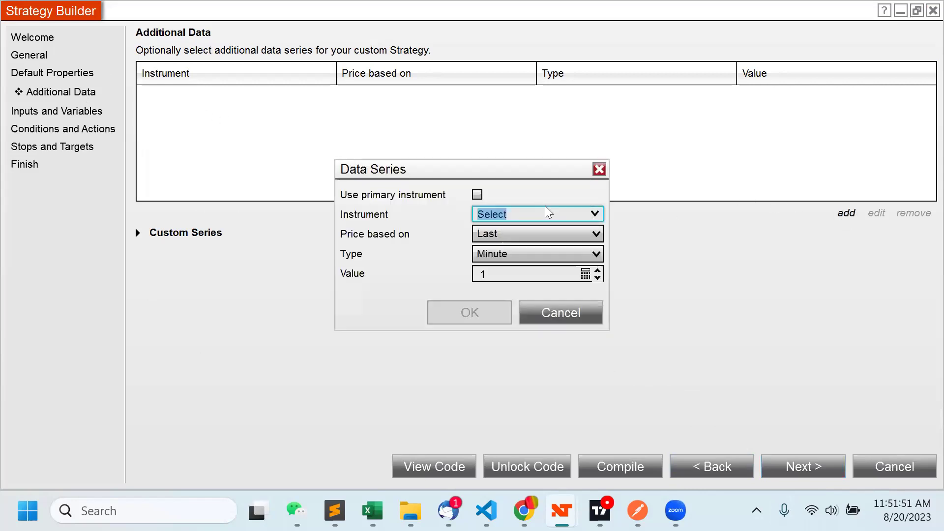
{"action": "left_click", "coordinate": [562, 314]}
{"action": "left_click", "coordinate": [809, 464]}
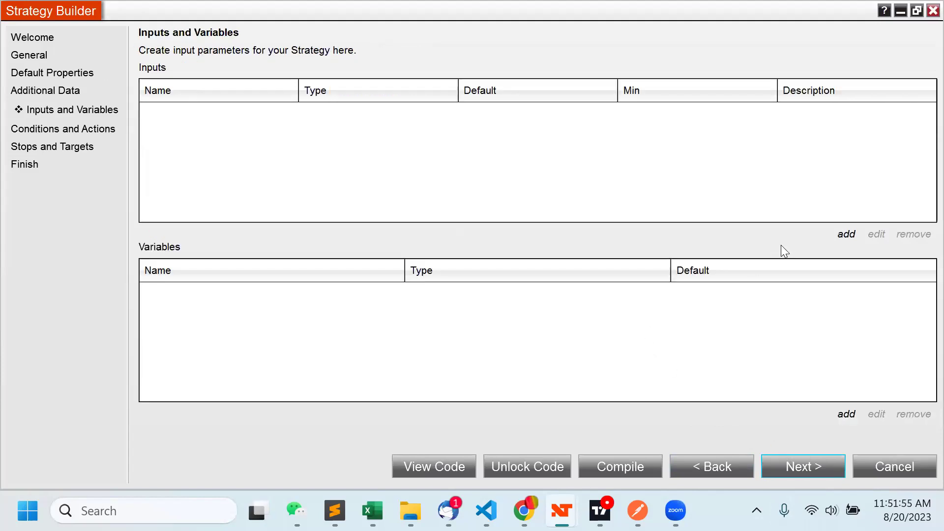
Step: Look at the input parameter form without adding a parameter and continue to Conditions and Actions
{"action": "left_click", "coordinate": [847, 235]}
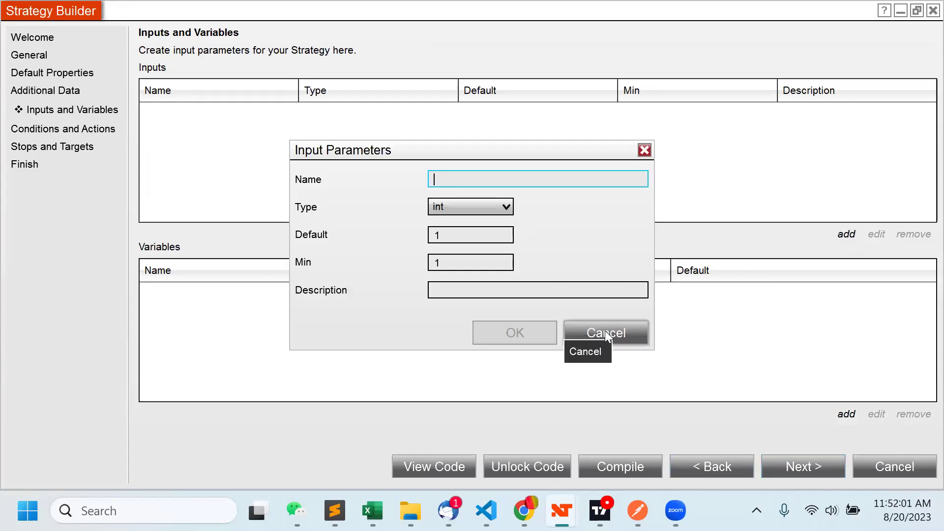
{"action": "left_click", "coordinate": [603, 330]}
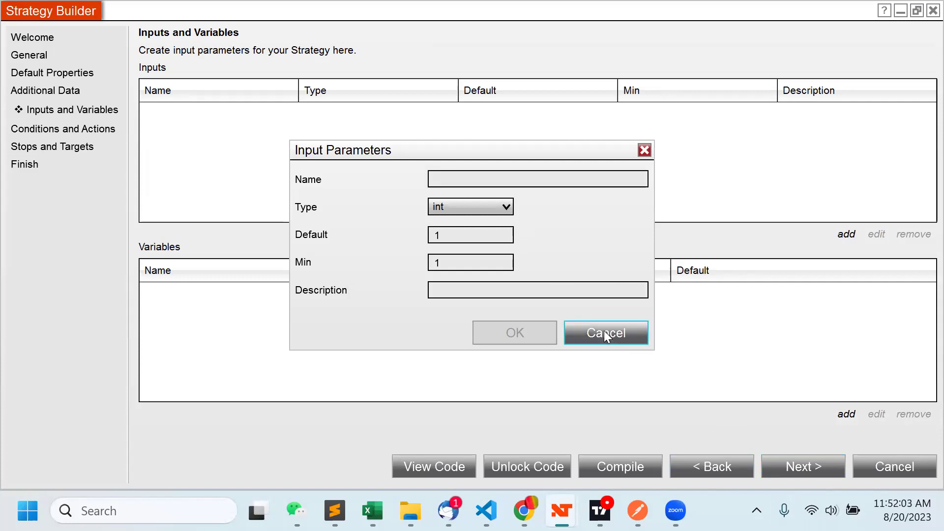
{"action": "left_click", "coordinate": [796, 466]}
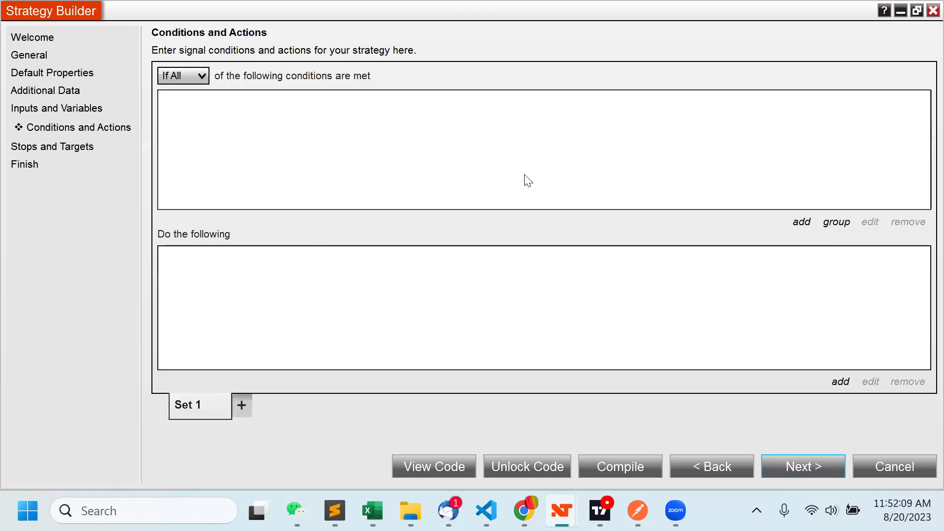
Step: Add a condition to Set 1 and choose the EMA indicator as its first operand
{"action": "left_click", "coordinate": [801, 223]}
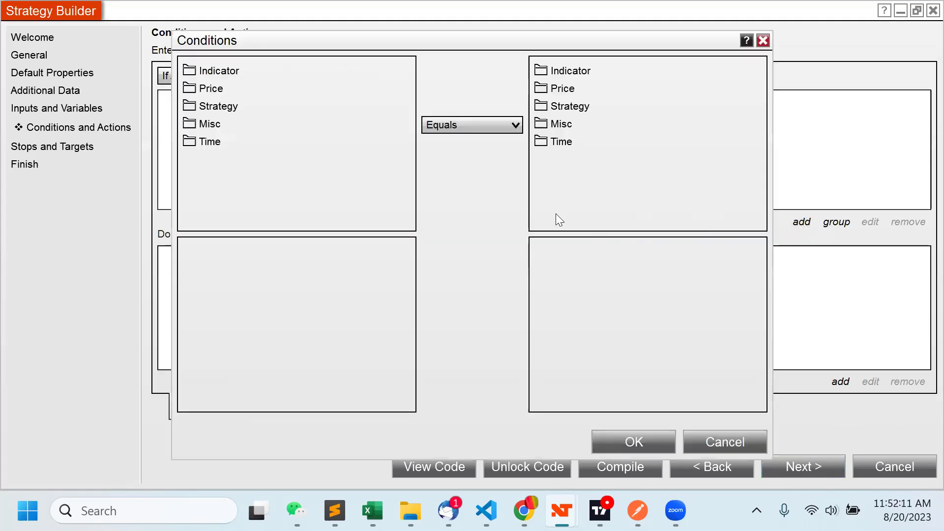
{"action": "left_click", "coordinate": [213, 72]}
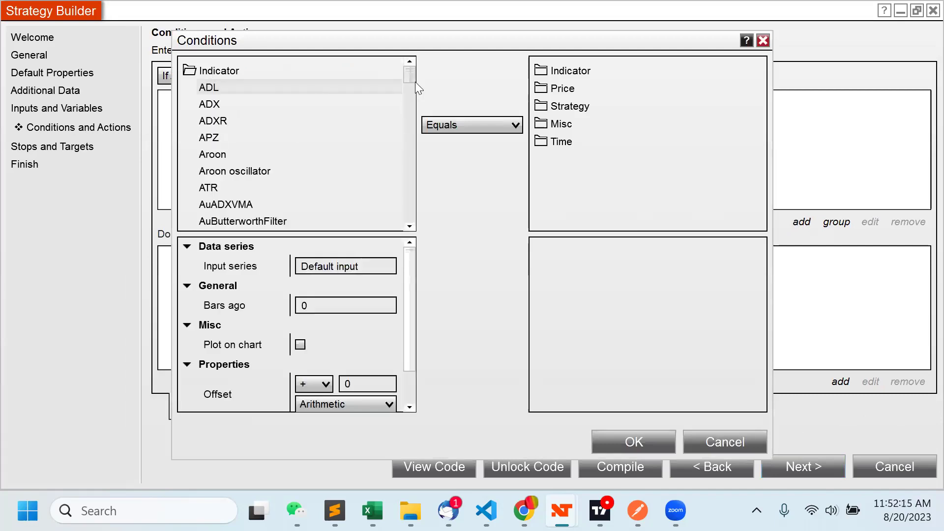
{"action": "left_click_drag", "start_coordinate": [411, 75], "coordinate": [397, 135]}
{"action": "left_click", "coordinate": [210, 130]}
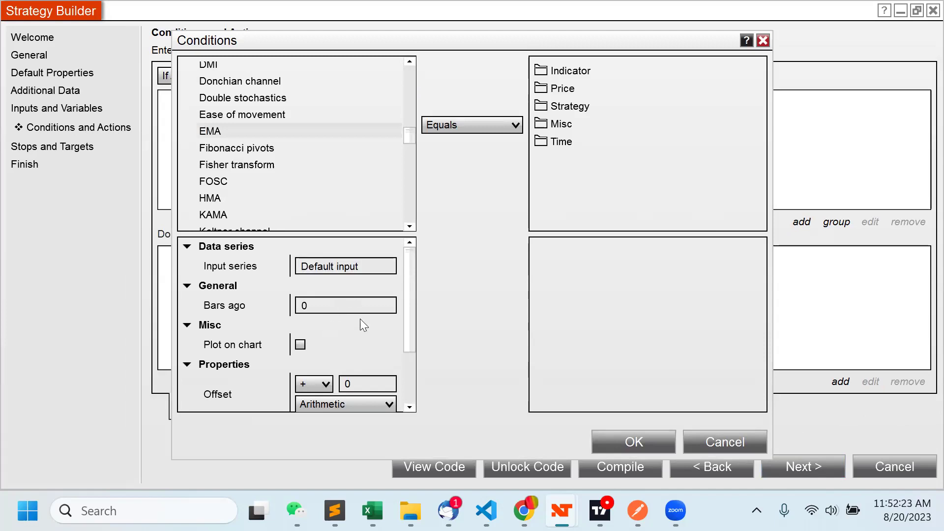
Step: Give the first EMA period 9, a DodgerBlue plot and display on the chart, and set the comparison to Cross above
{"action": "left_click_drag", "start_coordinate": [406, 293], "coordinate": [403, 353]}
{"action": "left_click_drag", "start_coordinate": [333, 361], "coordinate": [257, 346]}
{"action": "key", "text": "BackSpace"}
{"action": "type", "text": "9"}
{"action": "left_click", "coordinate": [388, 401]}
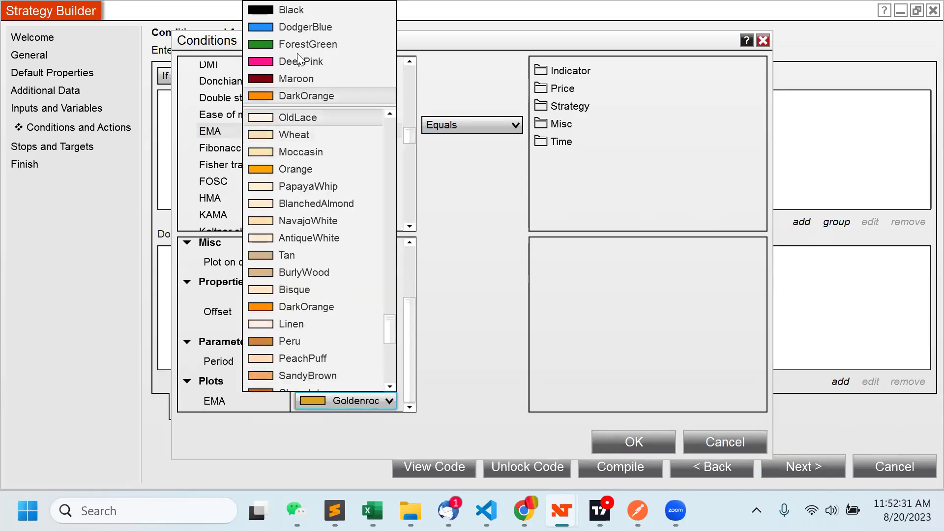
{"action": "left_click", "coordinate": [292, 28]}
{"action": "left_click_drag", "start_coordinate": [407, 328], "coordinate": [408, 264]}
{"action": "left_click", "coordinate": [301, 346]}
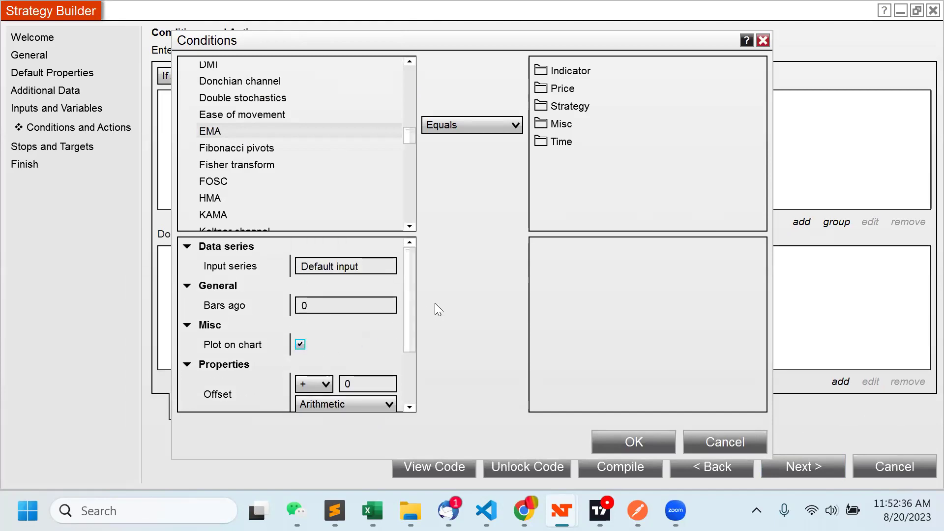
{"action": "left_click", "coordinate": [514, 122]}
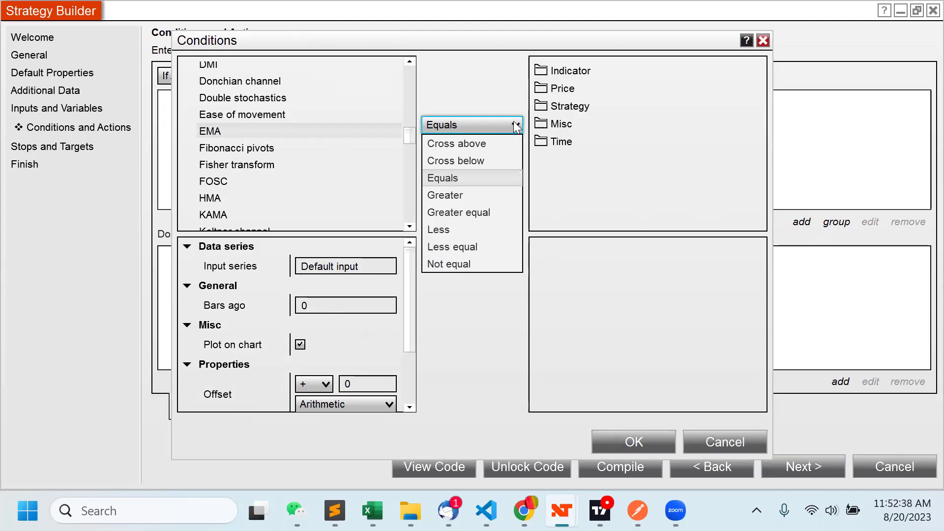
{"action": "left_click", "coordinate": [487, 145]}
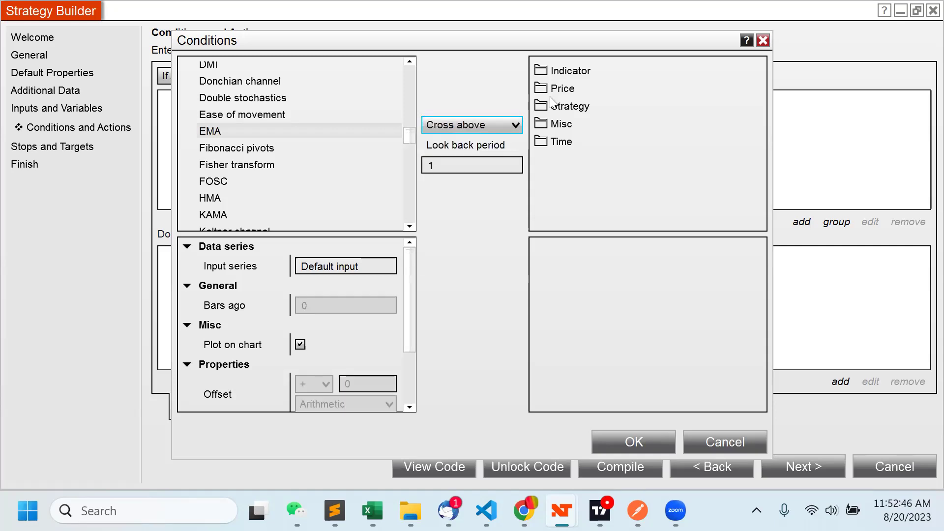
Step: Choose EMA as the condition's second operand with period 9, a DeepPink plot and display on the chart
{"action": "double_click", "coordinate": [563, 71]}
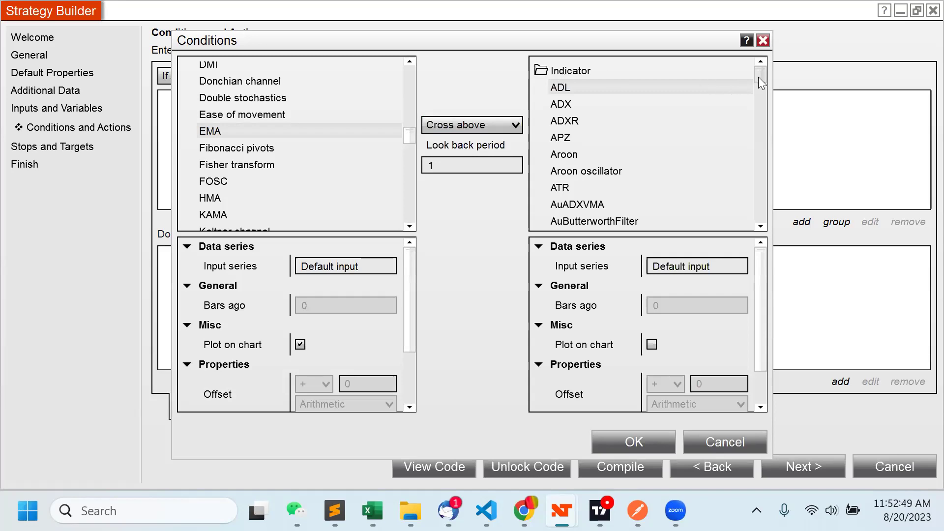
{"action": "left_click_drag", "start_coordinate": [759, 69], "coordinate": [746, 128]}
{"action": "left_click", "coordinate": [563, 179]}
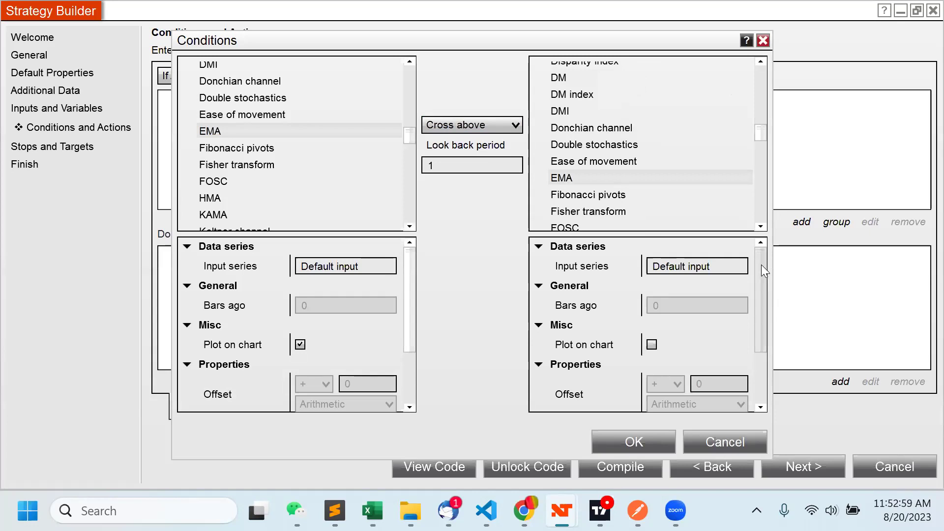
{"action": "left_click_drag", "start_coordinate": [761, 264], "coordinate": [752, 296]}
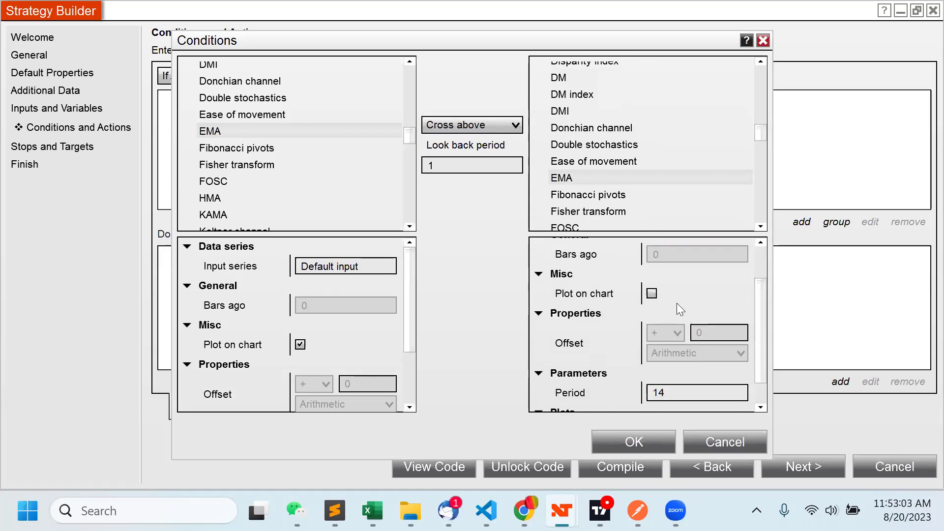
{"action": "left_click", "coordinate": [652, 294]}
{"action": "left_click_drag", "start_coordinate": [762, 303], "coordinate": [758, 327]}
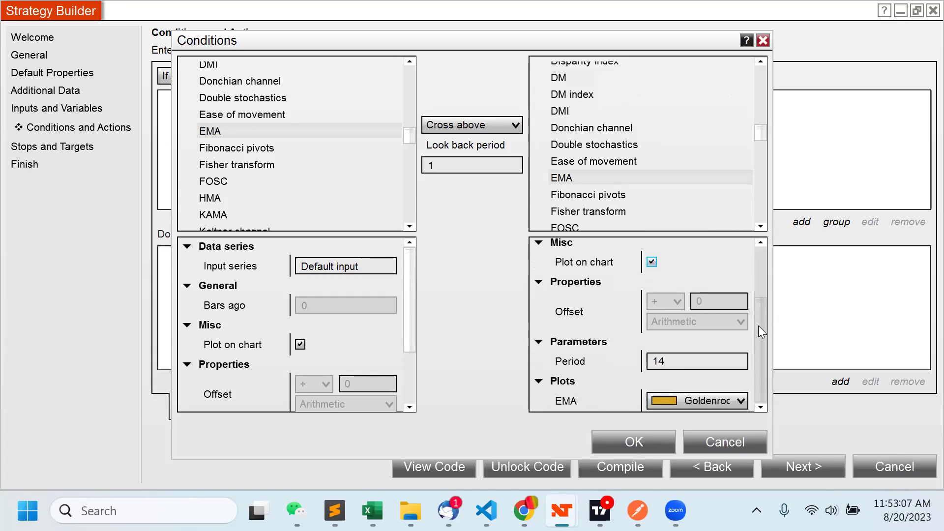
{"action": "left_click", "coordinate": [681, 362]}
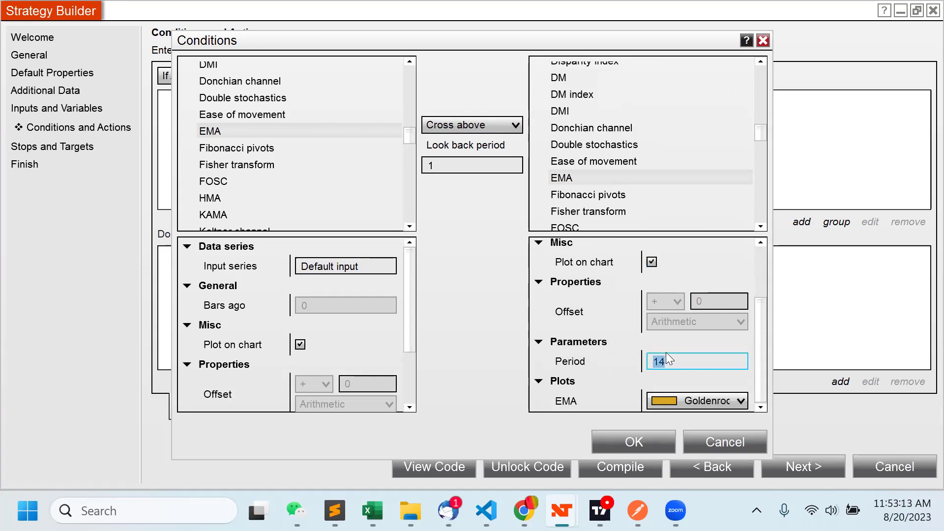
{"action": "type", "text": "9"}
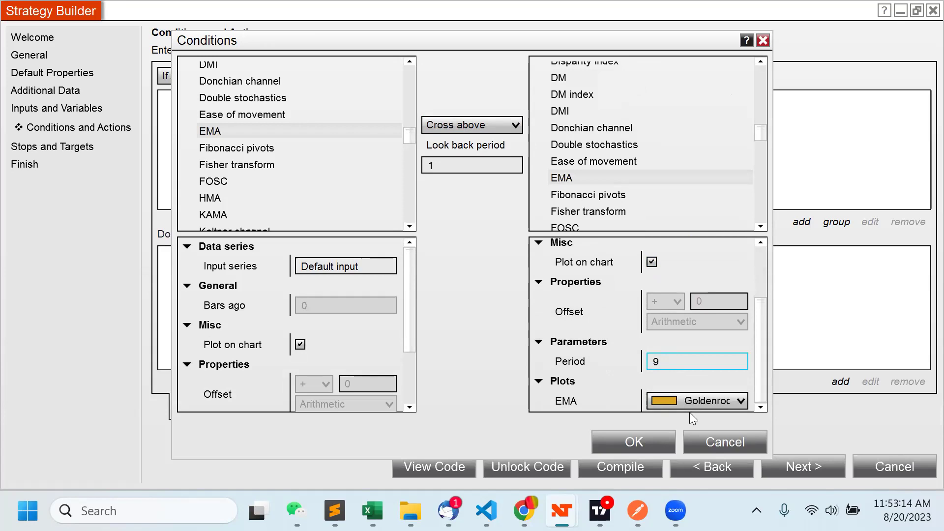
{"action": "left_click", "coordinate": [736, 400]}
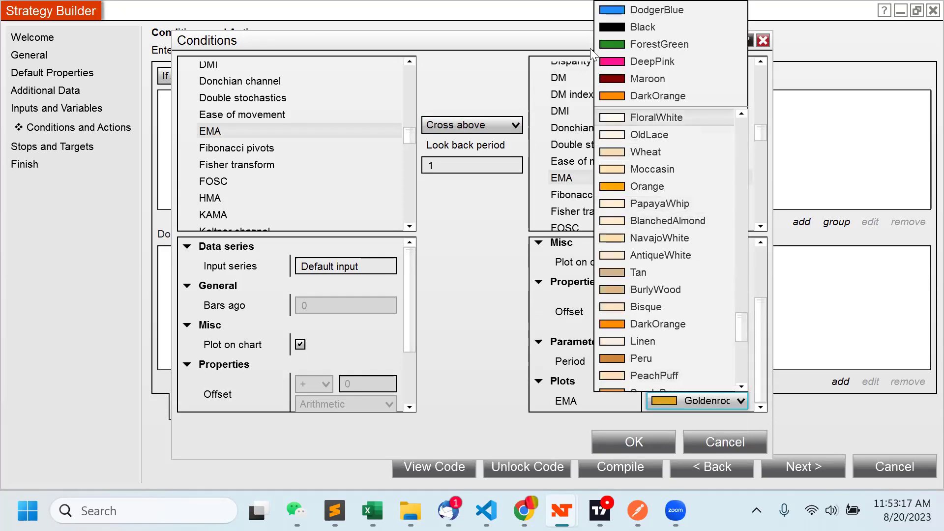
{"action": "left_click", "coordinate": [611, 62]}
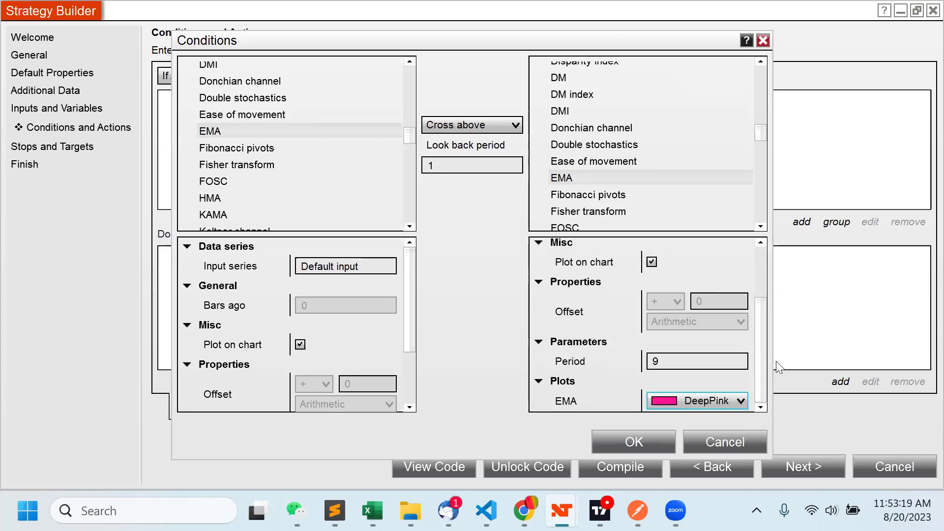
{"action": "scroll", "coordinate": [763, 365], "scroll_direction": "up", "scroll_amount": 3}
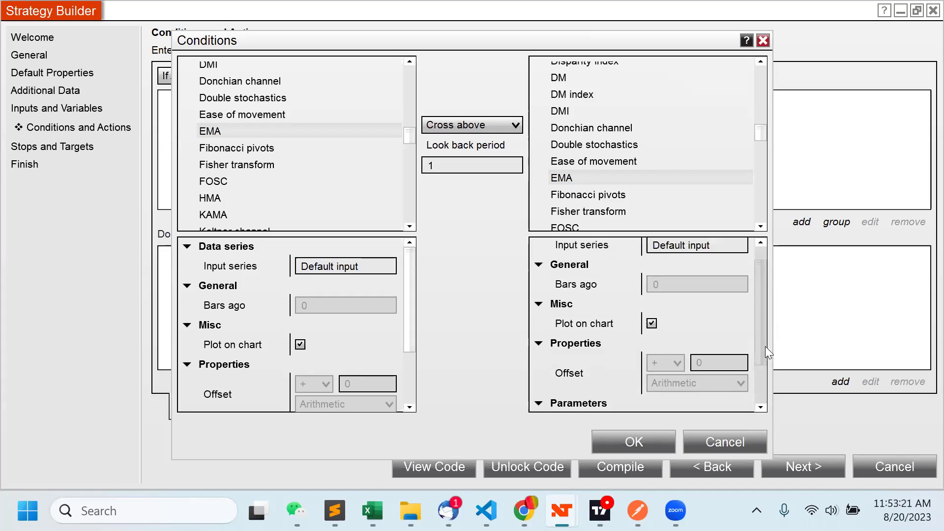
{"action": "scroll", "coordinate": [761, 365], "scroll_direction": "down", "scroll_amount": 3}
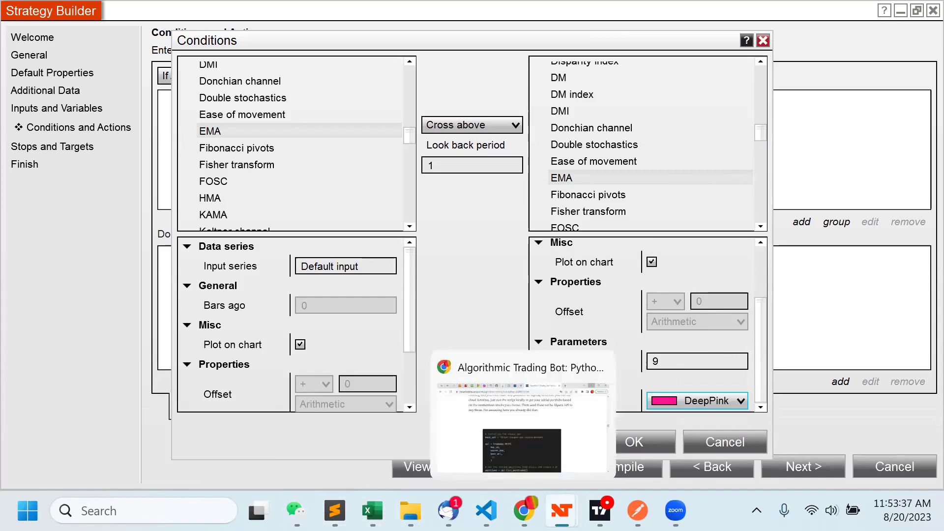
{"action": "mouse_move", "coordinate": [599, 510]}
{"action": "mouse_move", "coordinate": [675, 510]}
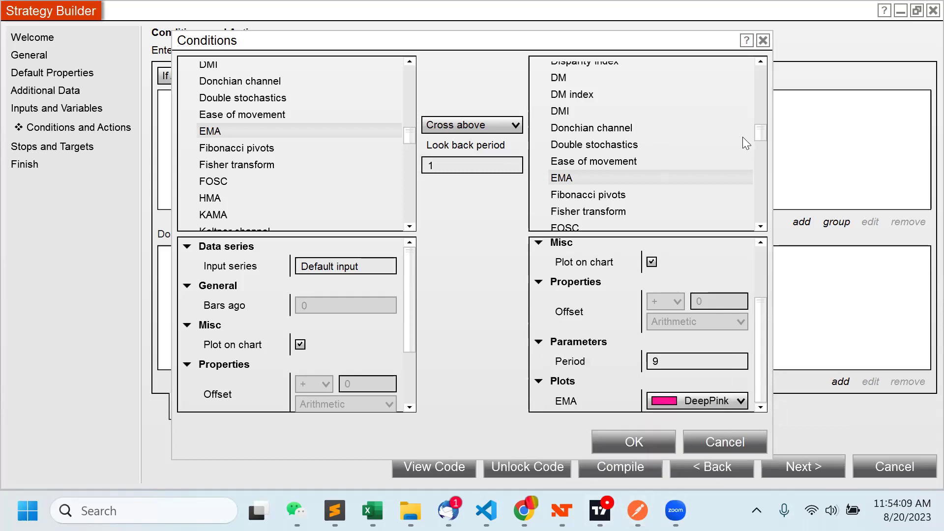
Step: Change the condition's second operand to the SMA indicator and give it a DeepPink plot
{"action": "left_click_drag", "start_coordinate": [761, 133], "coordinate": [753, 68]}
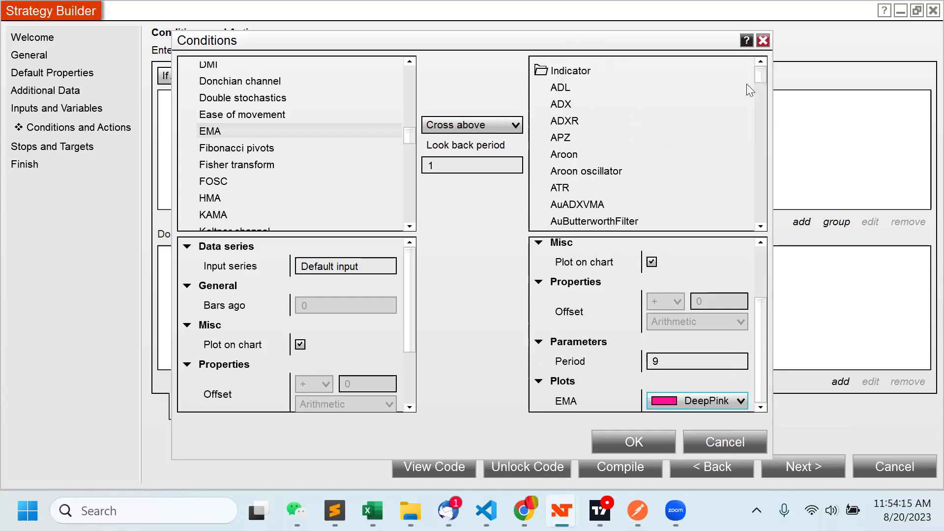
{"action": "left_click_drag", "start_coordinate": [759, 76], "coordinate": [753, 179]}
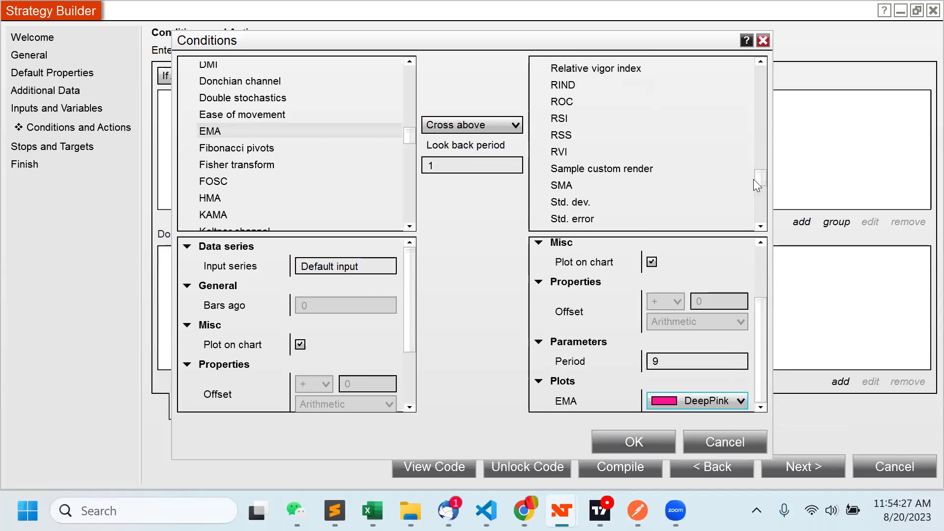
{"action": "left_click", "coordinate": [558, 187]}
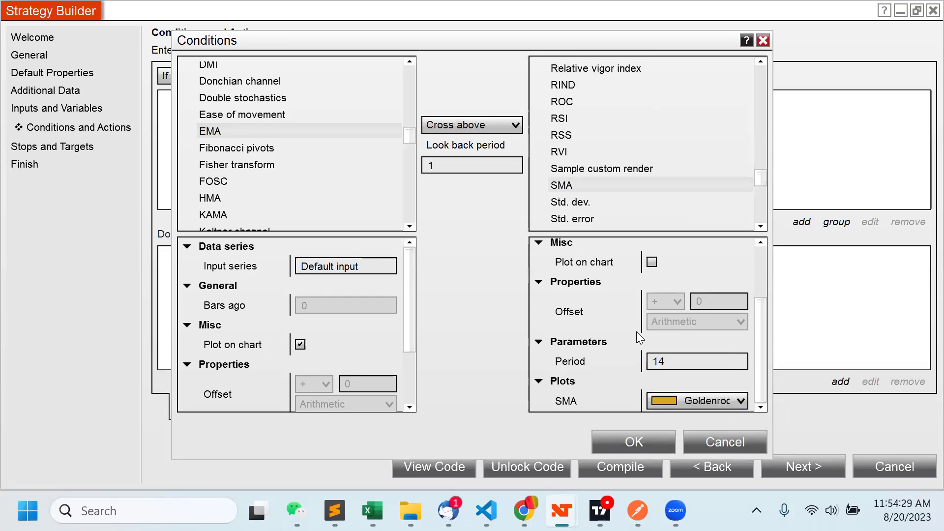
{"action": "left_click", "coordinate": [739, 403]}
{"action": "left_click", "coordinate": [628, 12]}
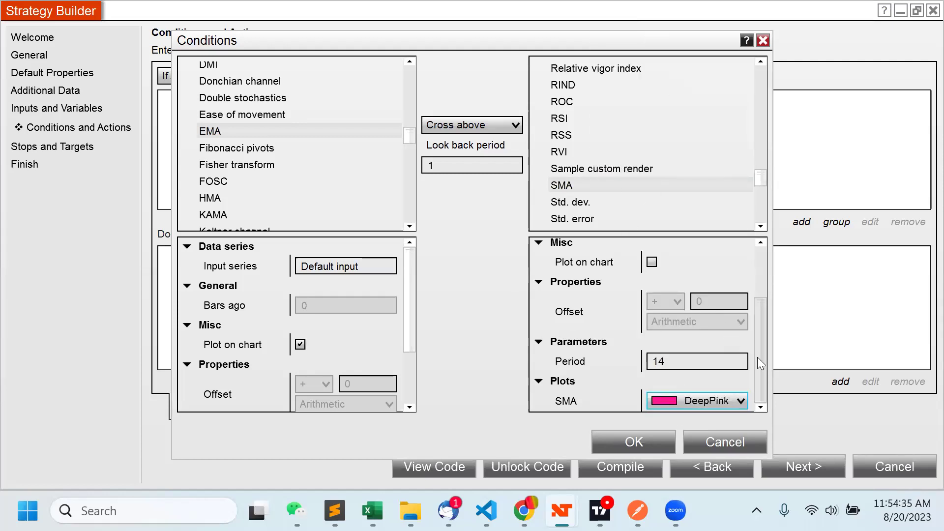
Step: Enable plotting the SMA on the chart and accept the Set 1 crossover condition
{"action": "left_click_drag", "start_coordinate": [757, 357], "coordinate": [758, 333]}
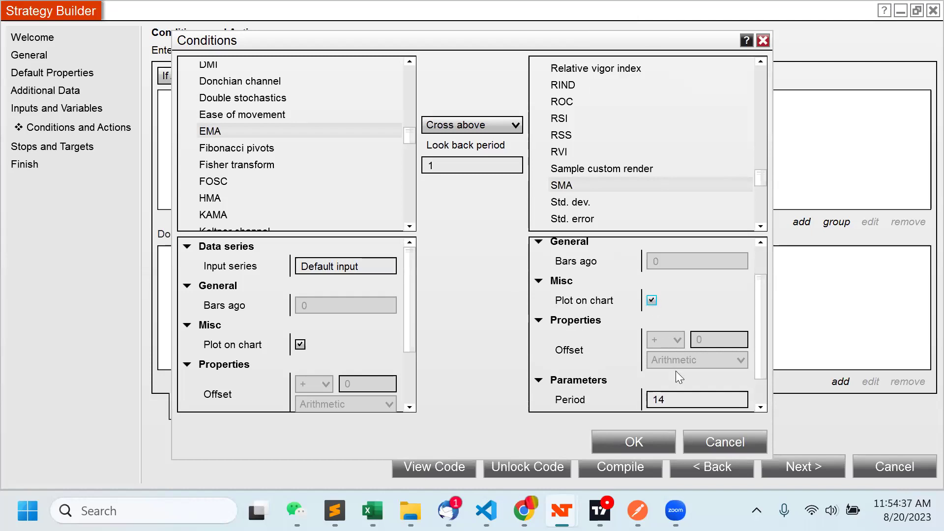
{"action": "left_click_drag", "start_coordinate": [669, 41], "coordinate": [640, 1]}
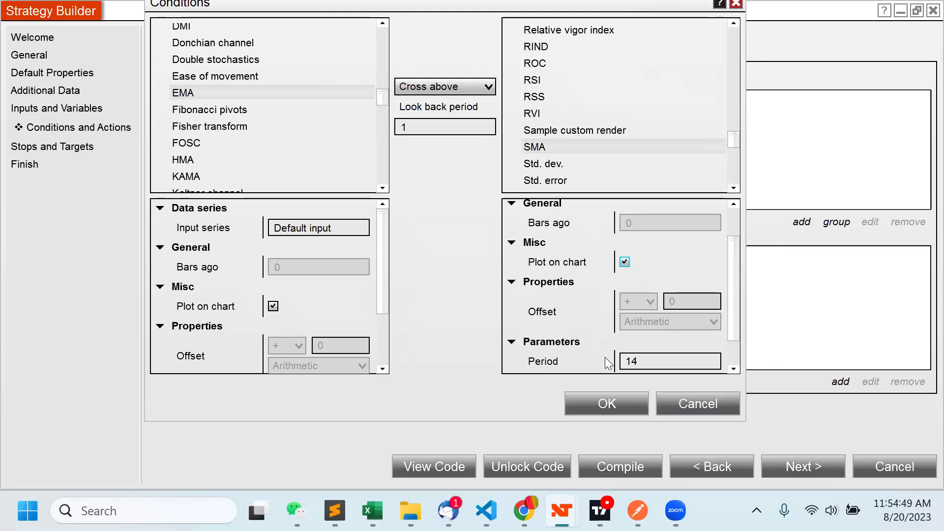
{"action": "left_click", "coordinate": [616, 399]}
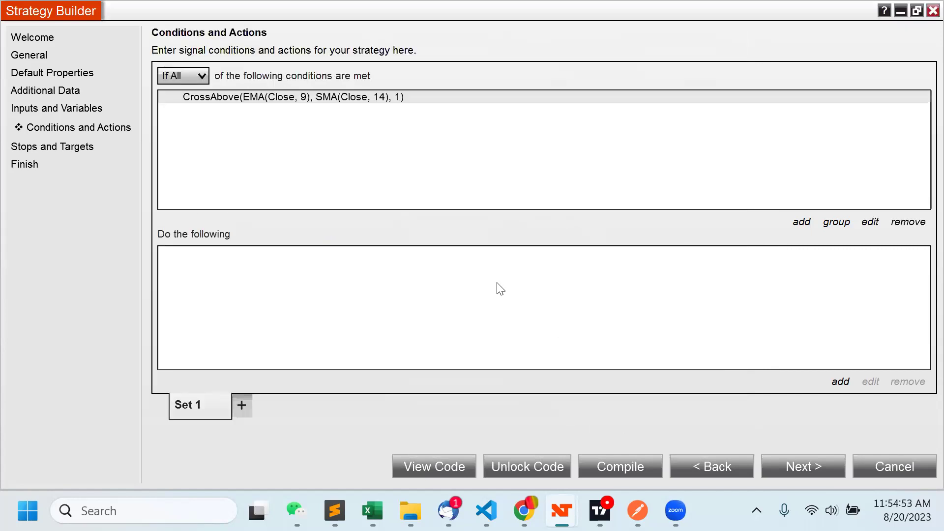
Step: Add an Enter short position action to Set 1 with the signal name "short" and the default quantity
{"action": "left_click", "coordinate": [840, 381]}
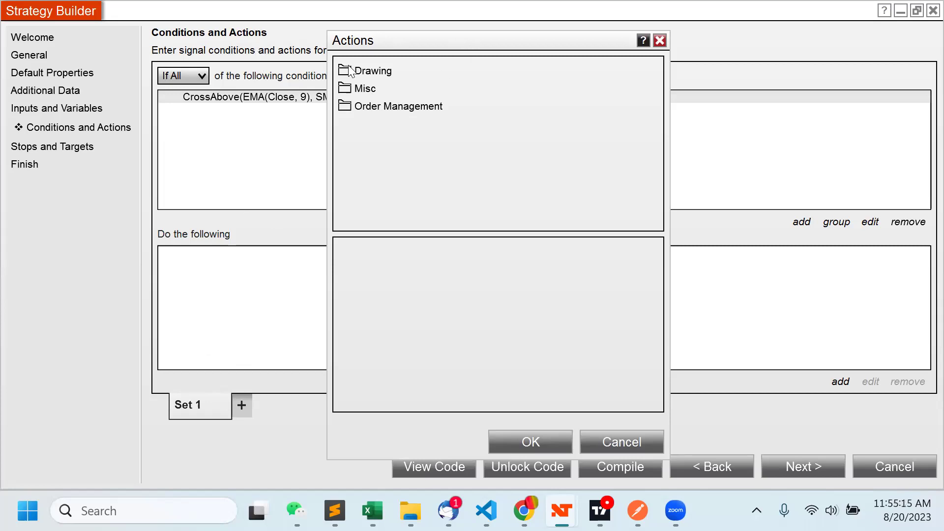
{"action": "left_click", "coordinate": [398, 107]}
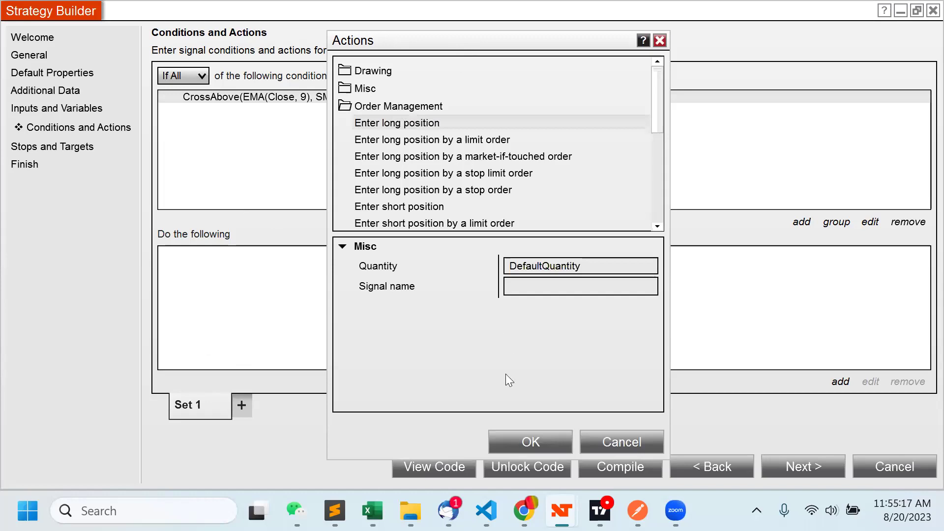
{"action": "left_click_drag", "start_coordinate": [654, 89], "coordinate": [654, 116]}
{"action": "left_click", "coordinate": [406, 138]}
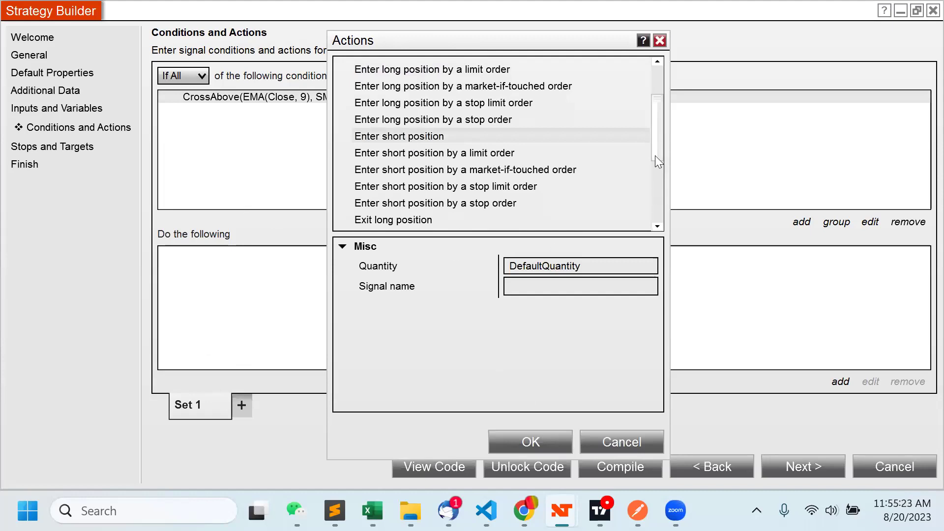
{"action": "left_click_drag", "start_coordinate": [656, 140], "coordinate": [658, 161]}
{"action": "left_click", "coordinate": [540, 286]}
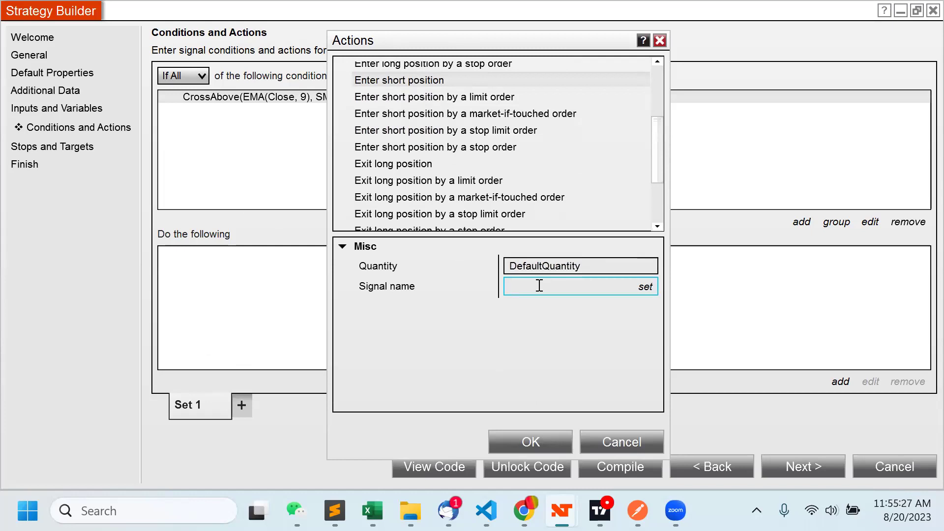
{"action": "type", "text": "@\"short"}
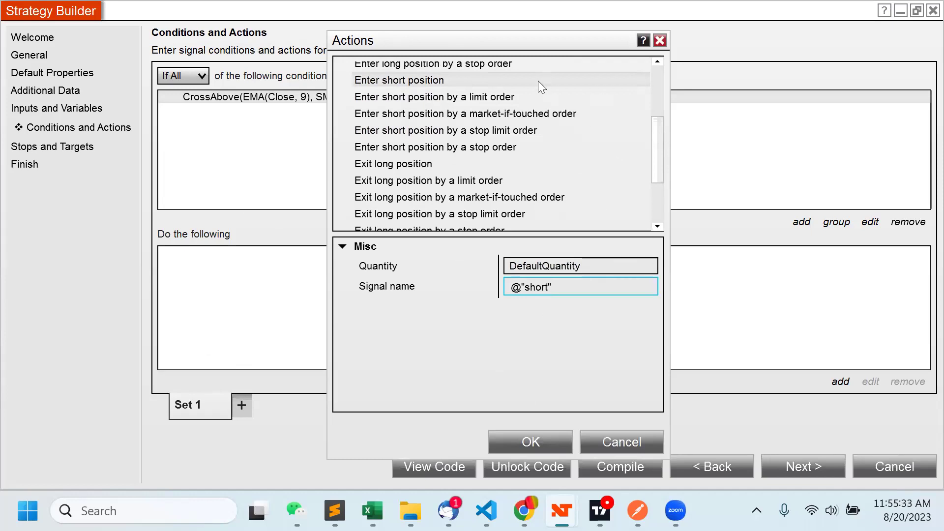
{"action": "left_click_drag", "start_coordinate": [504, 40], "coordinate": [425, 0]}
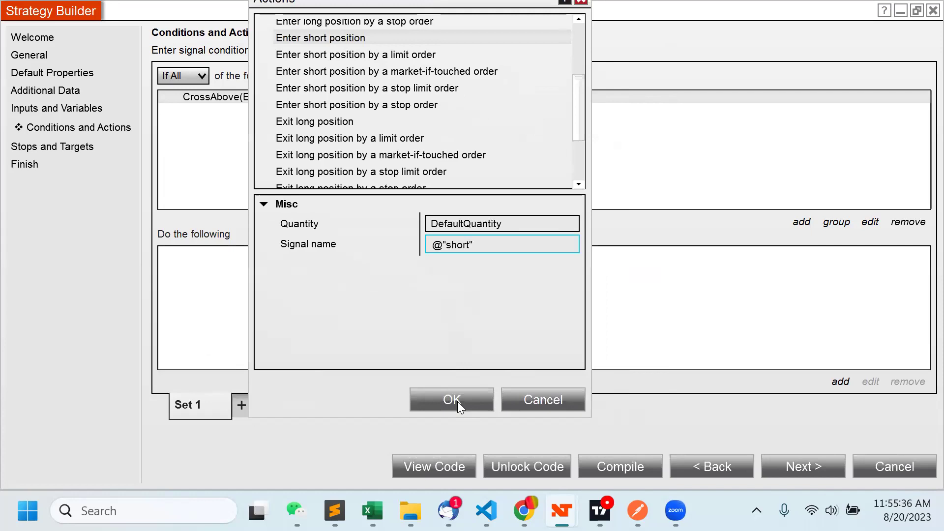
{"action": "key", "text": "Return"}
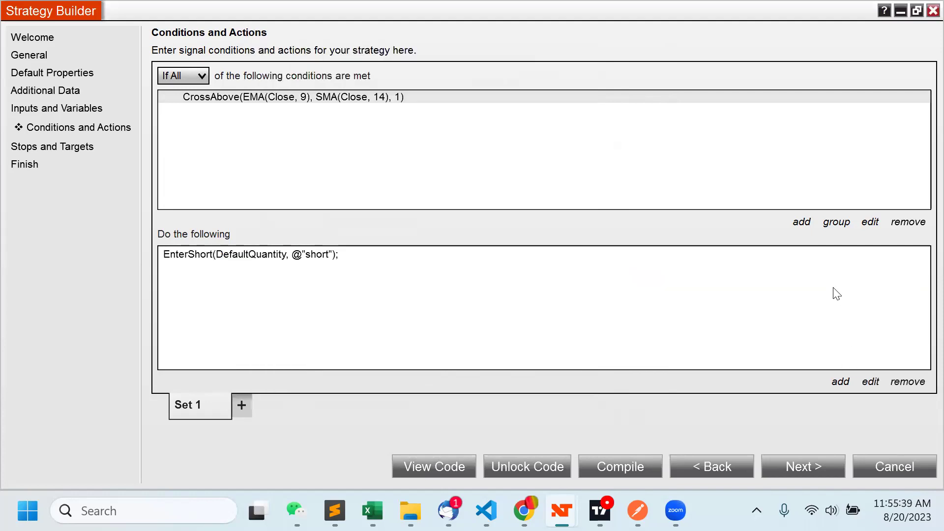
Step: Start a second action for Set 1 and choose Exit long position from the order management actions
{"action": "left_click", "coordinate": [837, 387]}
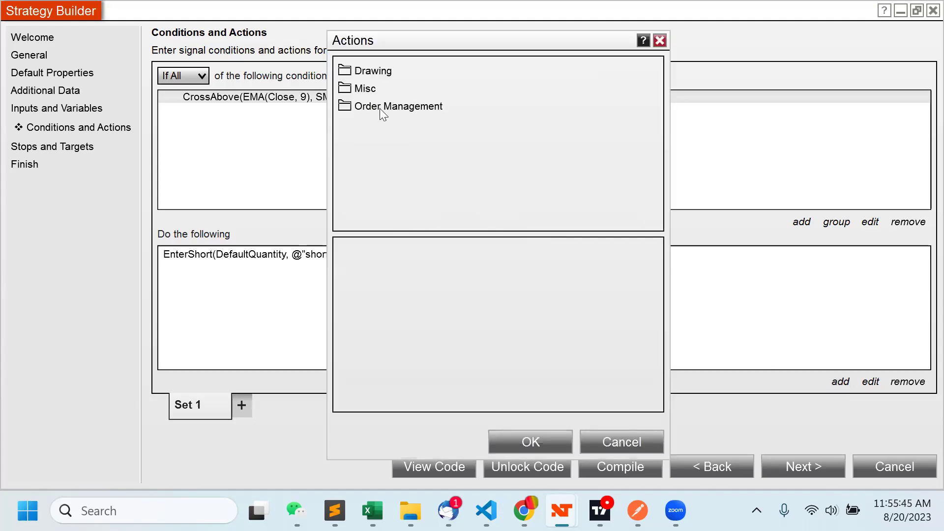
{"action": "double_click", "coordinate": [379, 108]}
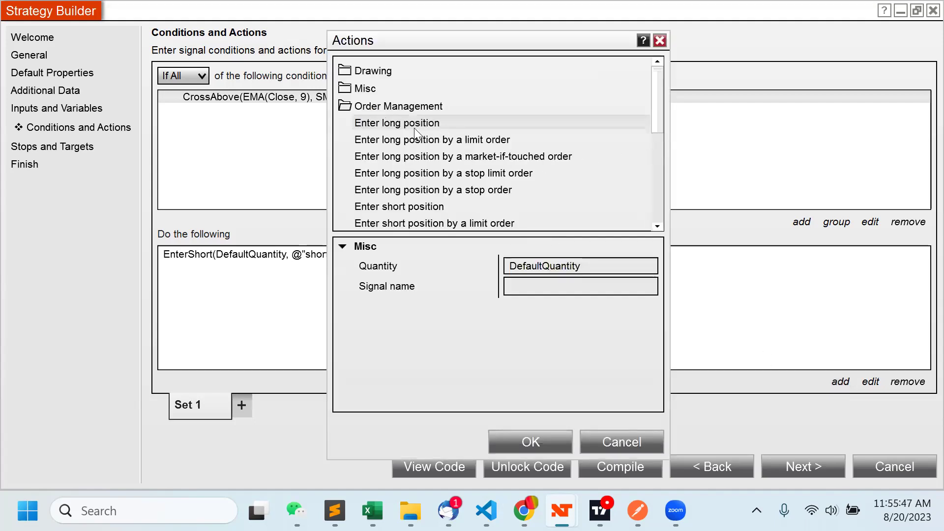
{"action": "scroll", "coordinate": [650, 139], "scroll_direction": "down", "scroll_amount": 2}
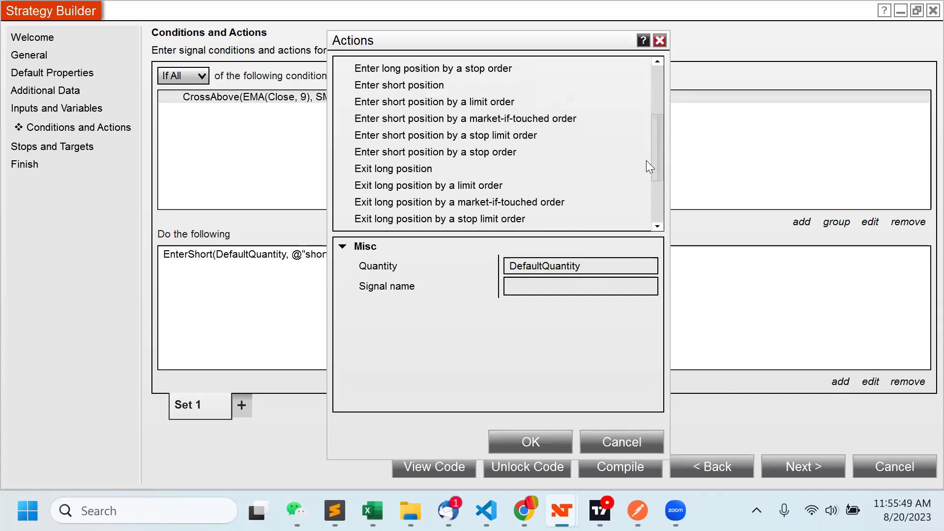
{"action": "left_click", "coordinate": [400, 160]}
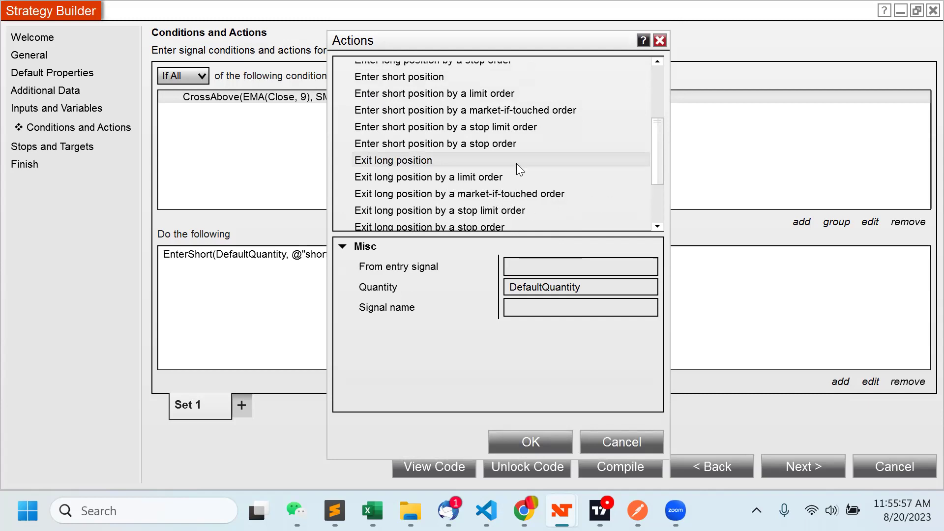
{"action": "left_click_drag", "start_coordinate": [653, 152], "coordinate": [654, 169]}
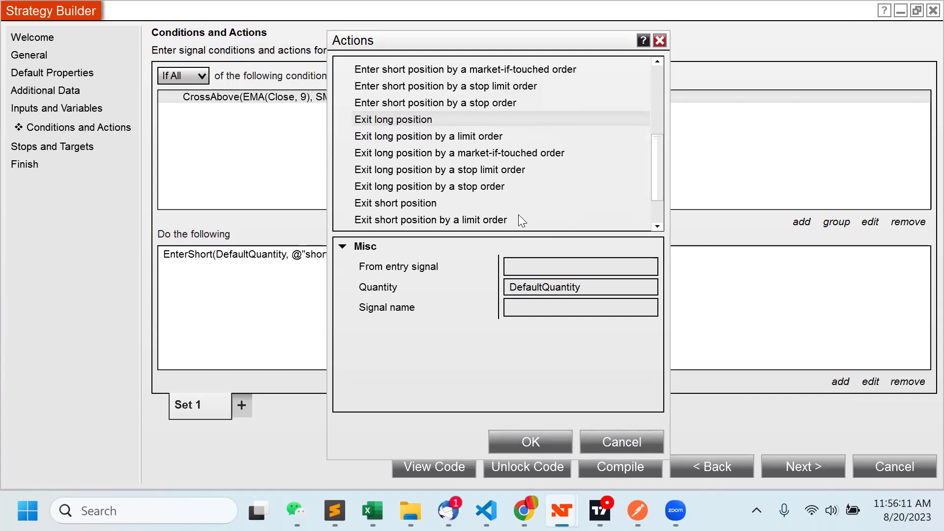
{"action": "left_click_drag", "start_coordinate": [654, 173], "coordinate": [653, 178]}
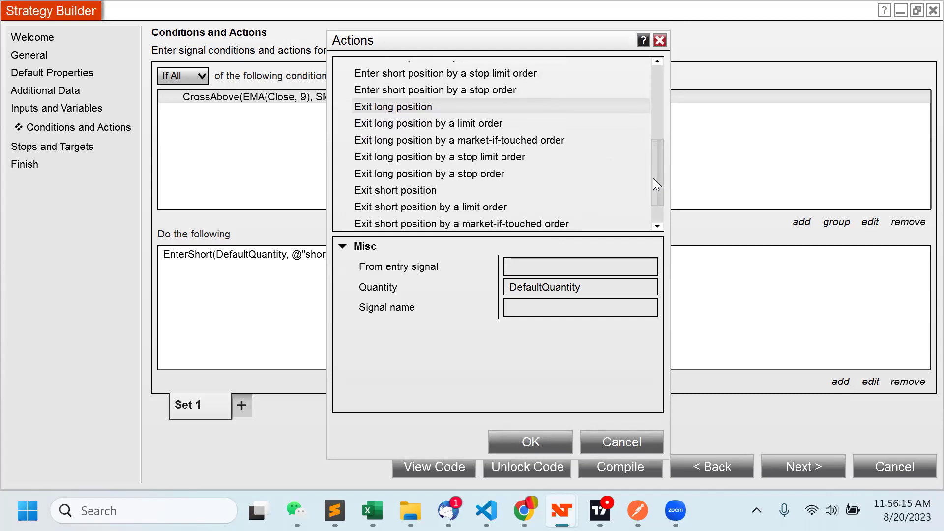
{"action": "left_click_drag", "start_coordinate": [653, 178], "coordinate": [653, 198]}
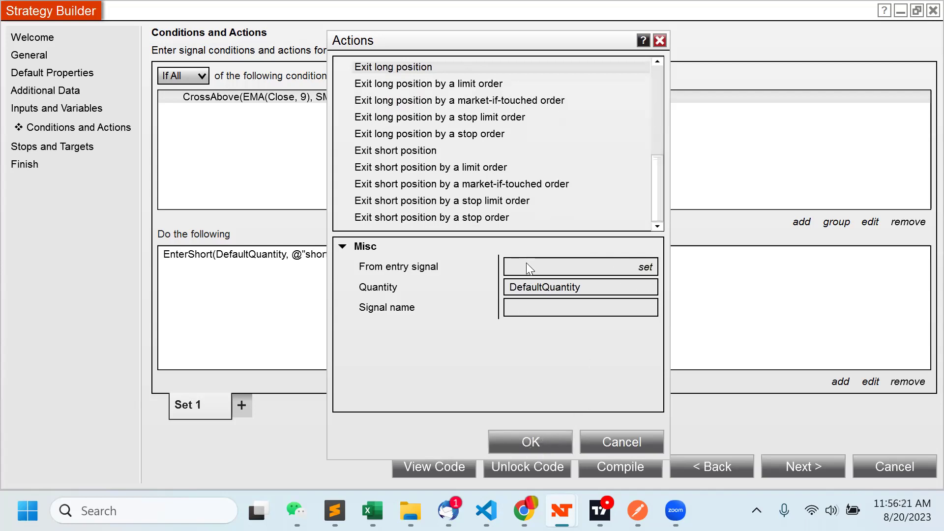
Step: Set the exit action's entry signal to "long" and its signal name to "exit_long", and accept the action
{"action": "left_click", "coordinate": [566, 267]}
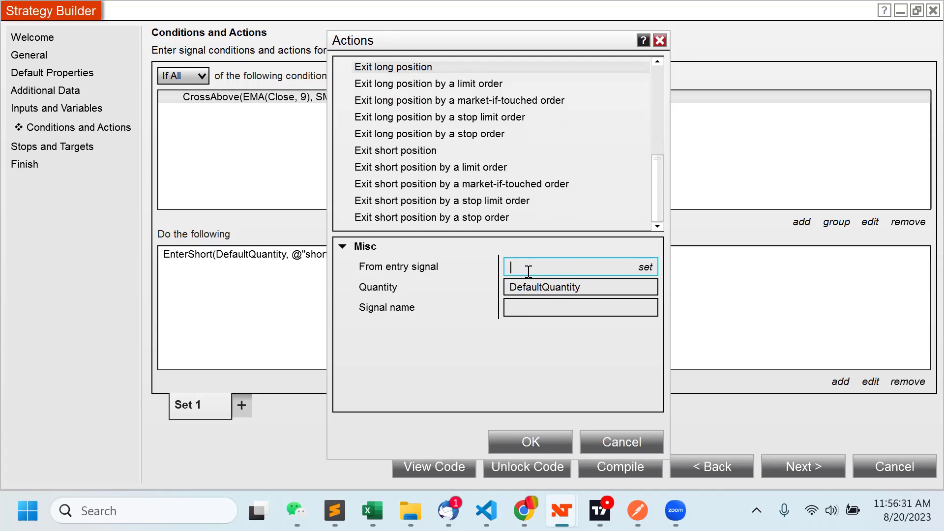
{"action": "type", "text": "@\"long"}
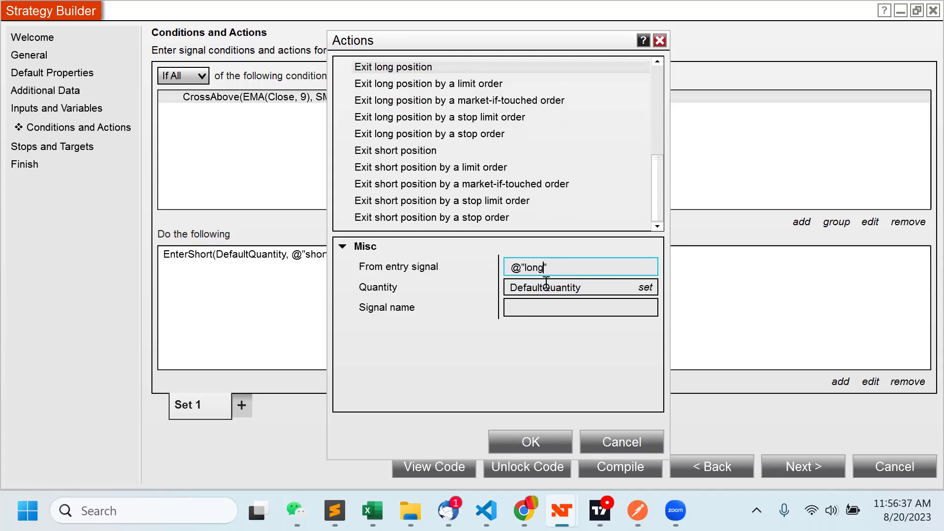
{"action": "left_click", "coordinate": [522, 310]}
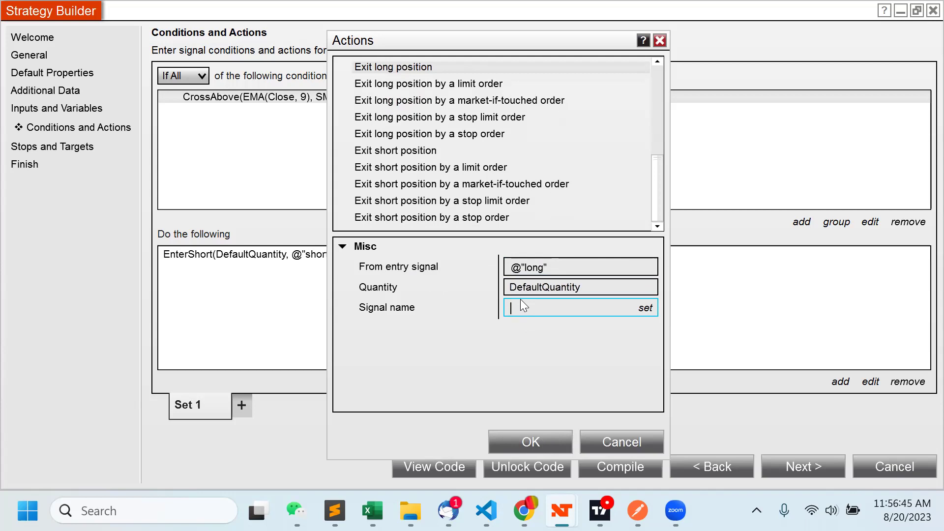
{"action": "left_click_drag", "start_coordinate": [663, 186], "coordinate": [661, 163]}
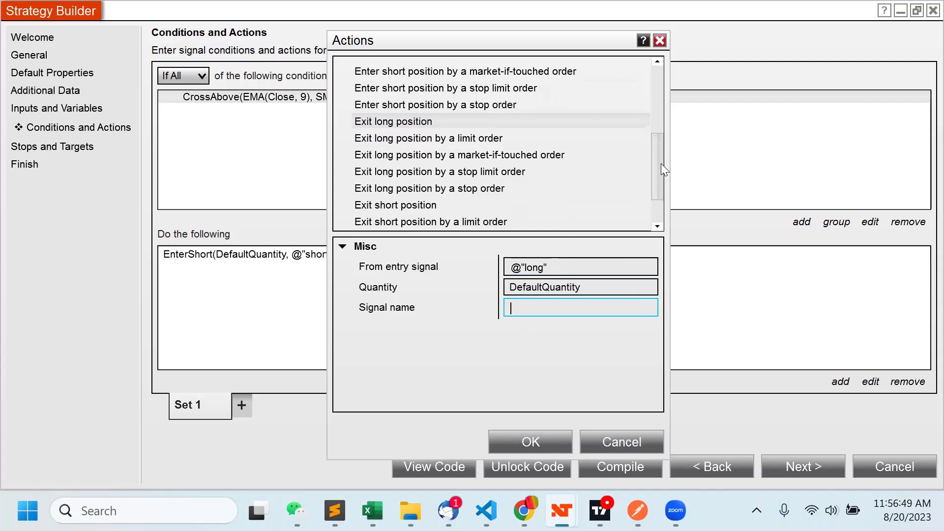
{"action": "type", "text": "@\"exit_long"}
{"action": "left_click", "coordinate": [541, 441]}
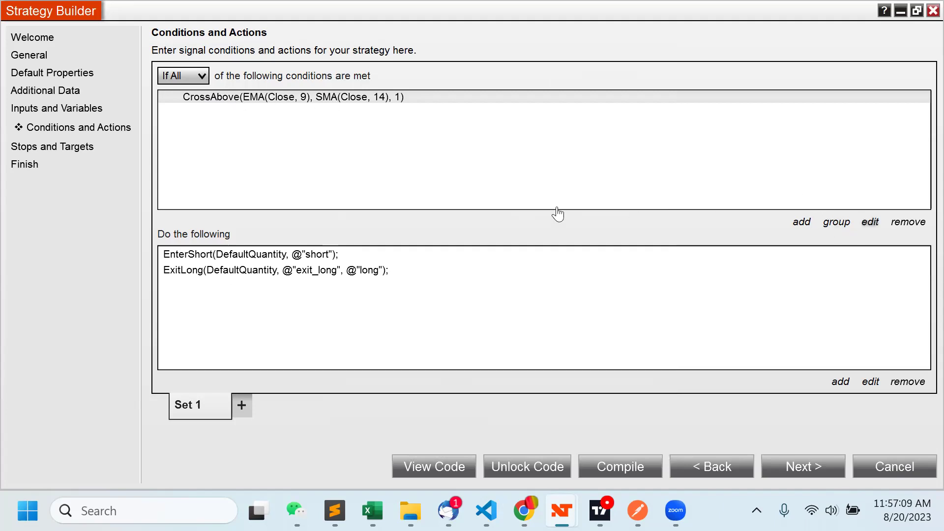
Step: Edit the Set 1 condition and change its comparison to Cross below
{"action": "double_click", "coordinate": [340, 101]}
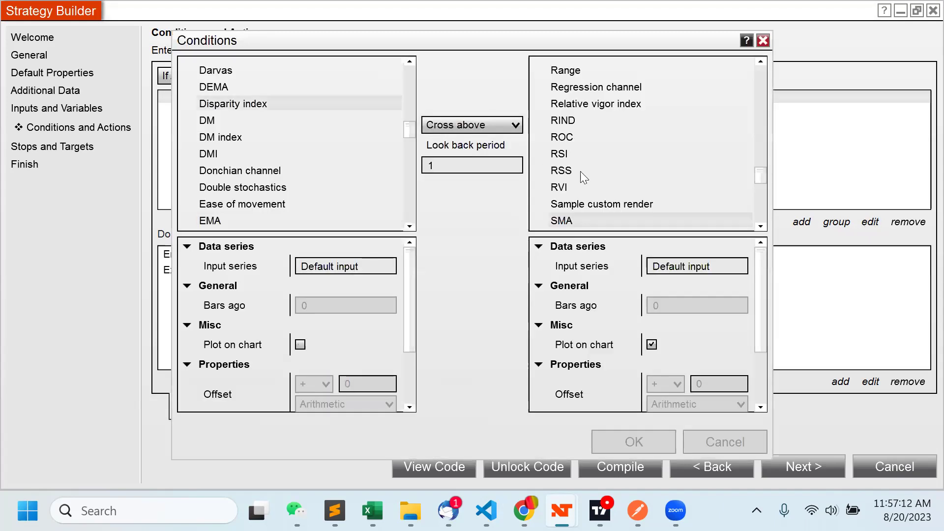
{"action": "left_click", "coordinate": [511, 127]}
{"action": "left_click", "coordinate": [484, 160]}
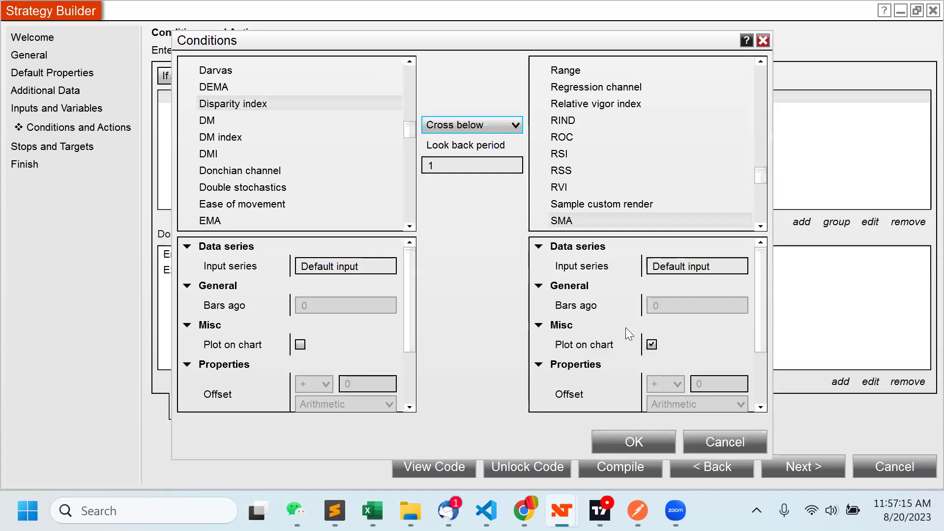
{"action": "left_click", "coordinate": [642, 436]}
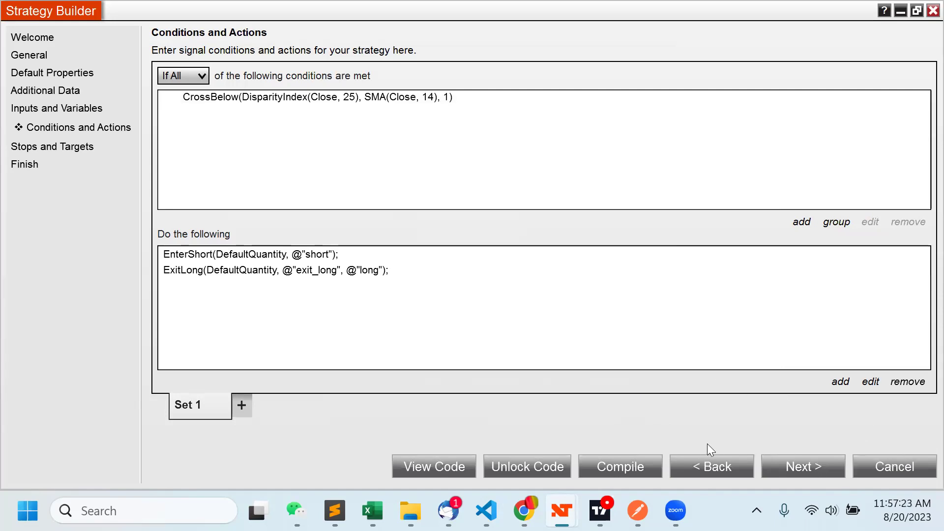
{"action": "left_click", "coordinate": [802, 466]}
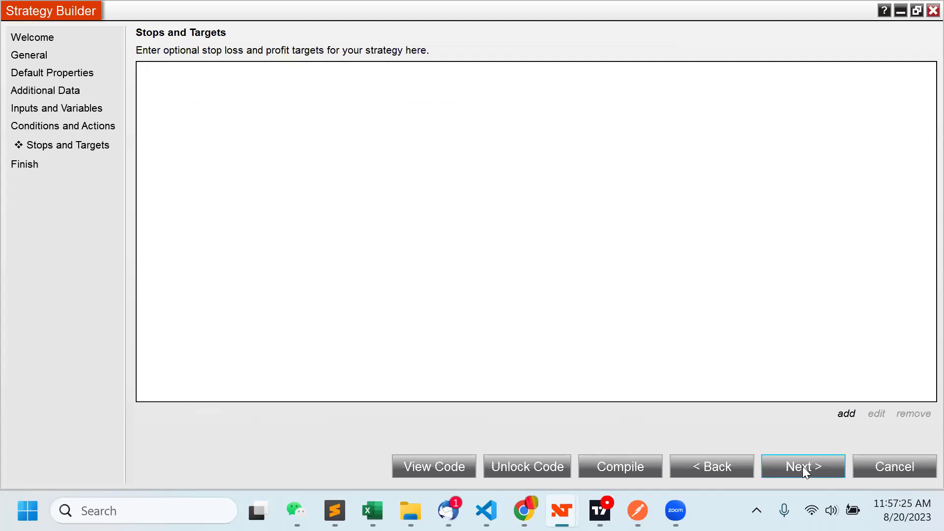
{"action": "key", "text": "shift+Tab"}
{"action": "key", "text": "Return"}
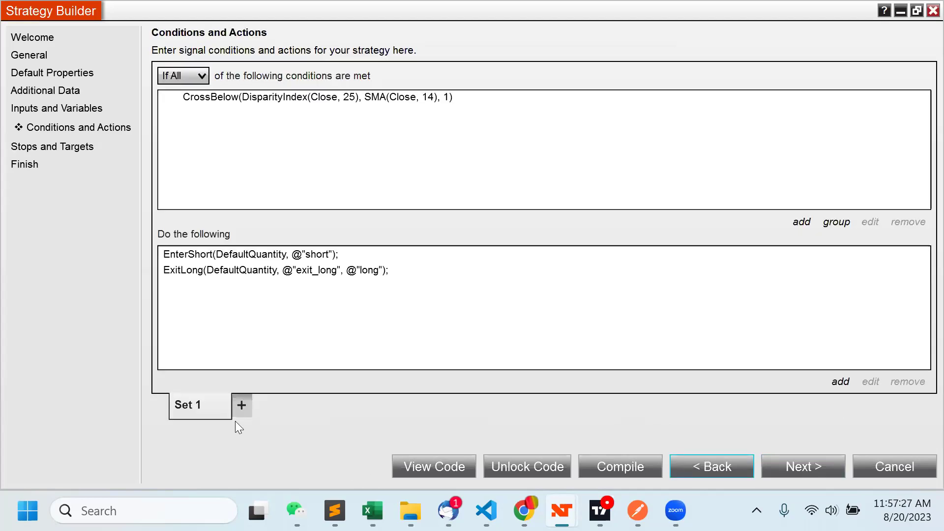
Step: Add a second condition set, check Set 1's condition and actions, and return to Set 2
{"action": "left_click", "coordinate": [241, 405]}
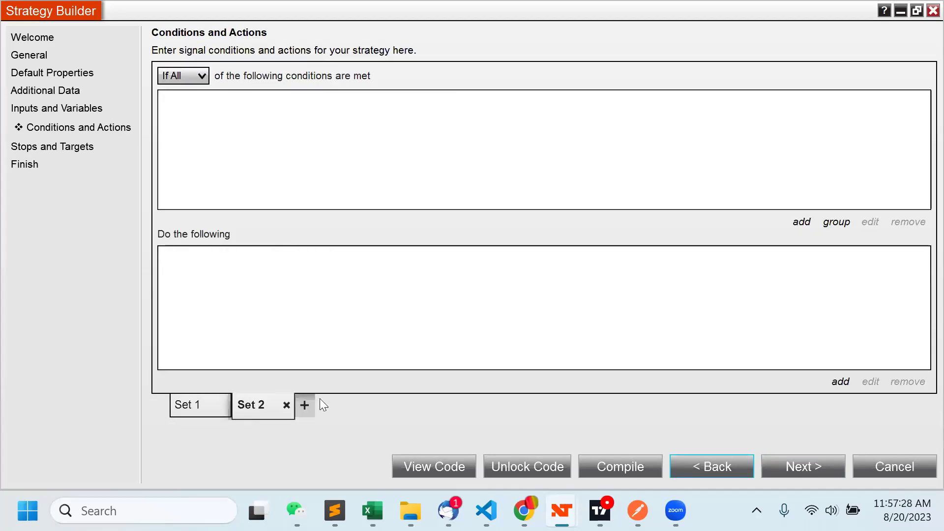
{"action": "left_click", "coordinate": [193, 411]}
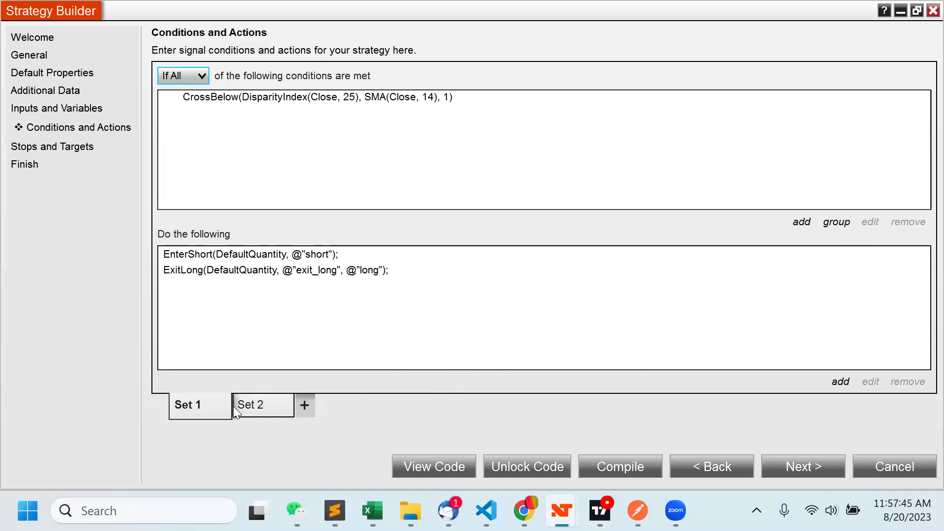
{"action": "left_click", "coordinate": [266, 409]}
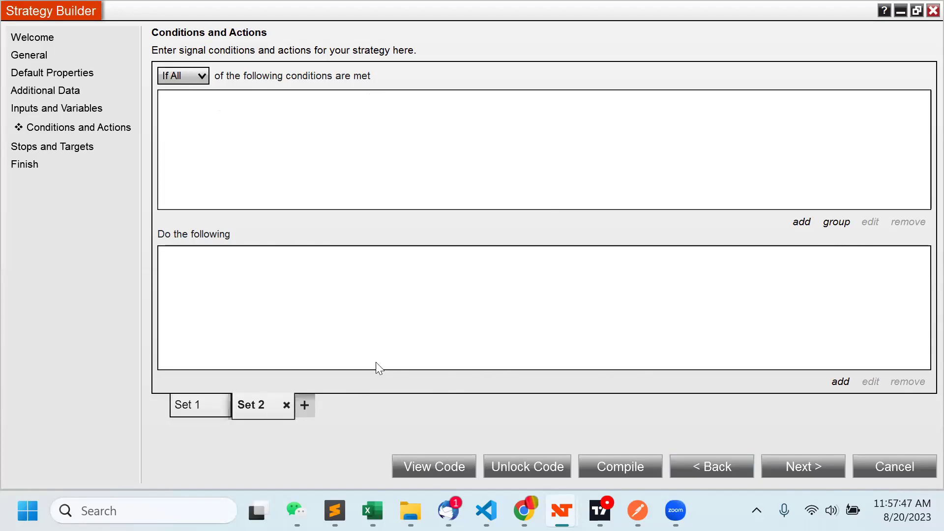
Step: Add a condition to Set 2 and choose the EMA indicator as its first operand
{"action": "left_click", "coordinate": [802, 222]}
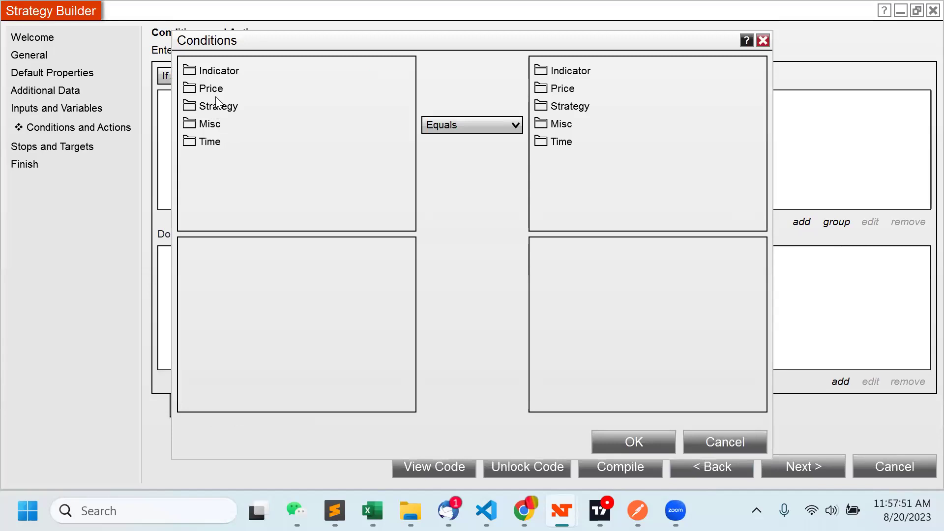
{"action": "left_click", "coordinate": [208, 71]}
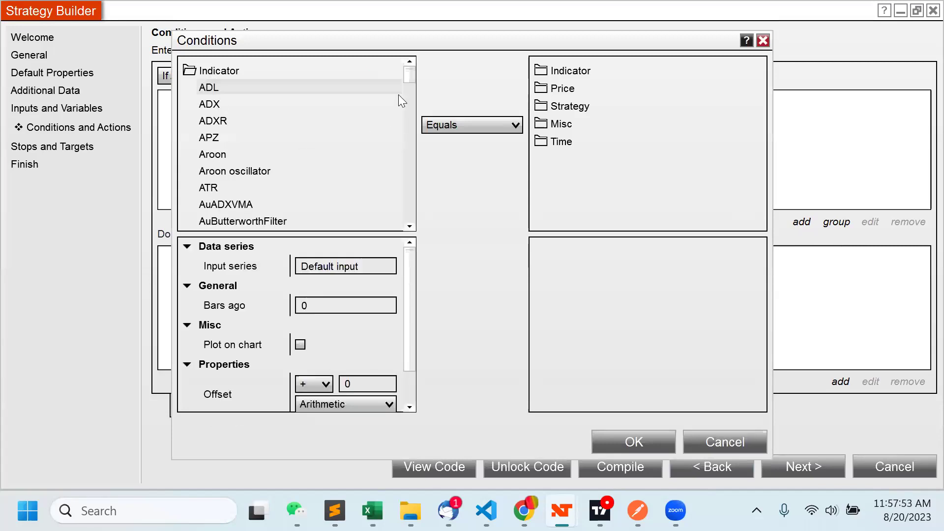
{"action": "scroll", "coordinate": [396, 118], "scroll_direction": "down", "scroll_amount": 10}
{"action": "scroll", "coordinate": [387, 136], "scroll_direction": "down", "scroll_amount": 10}
{"action": "scroll", "coordinate": [389, 168], "scroll_direction": "down", "scroll_amount": 2}
{"action": "scroll", "coordinate": [390, 147], "scroll_direction": "up", "scroll_amount": 11}
{"action": "scroll", "coordinate": [391, 129], "scroll_direction": "up", "scroll_amount": 8}
{"action": "scroll", "coordinate": [388, 135], "scroll_direction": "down", "scroll_amount": 10}
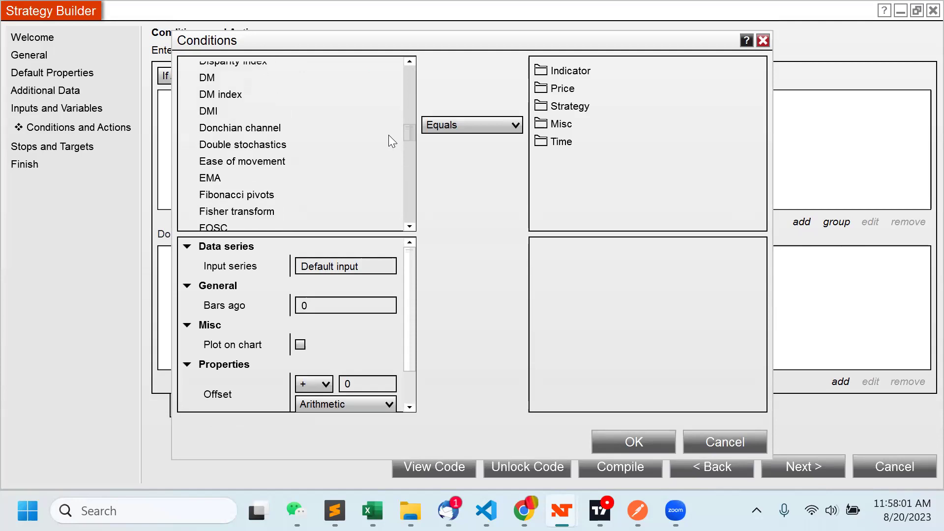
{"action": "left_click", "coordinate": [211, 179]}
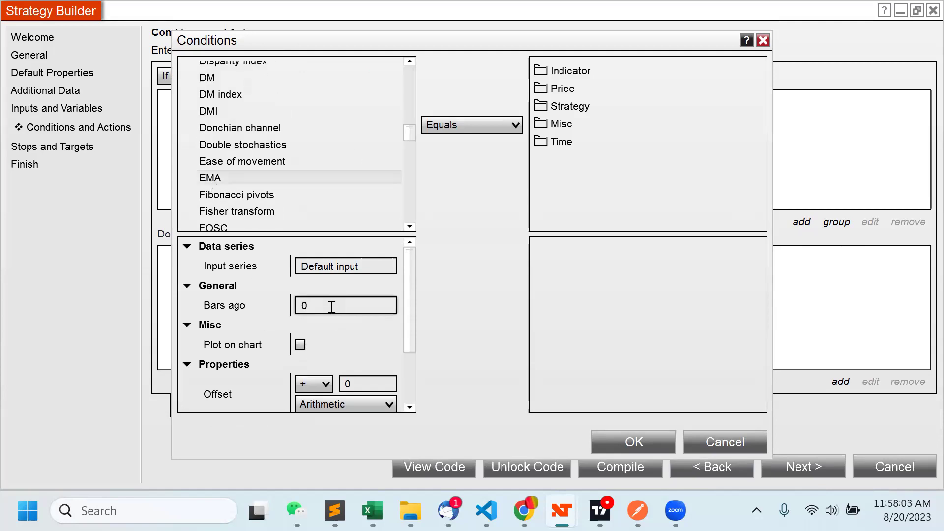
{"action": "scroll", "coordinate": [408, 317], "scroll_direction": "down", "scroll_amount": 2}
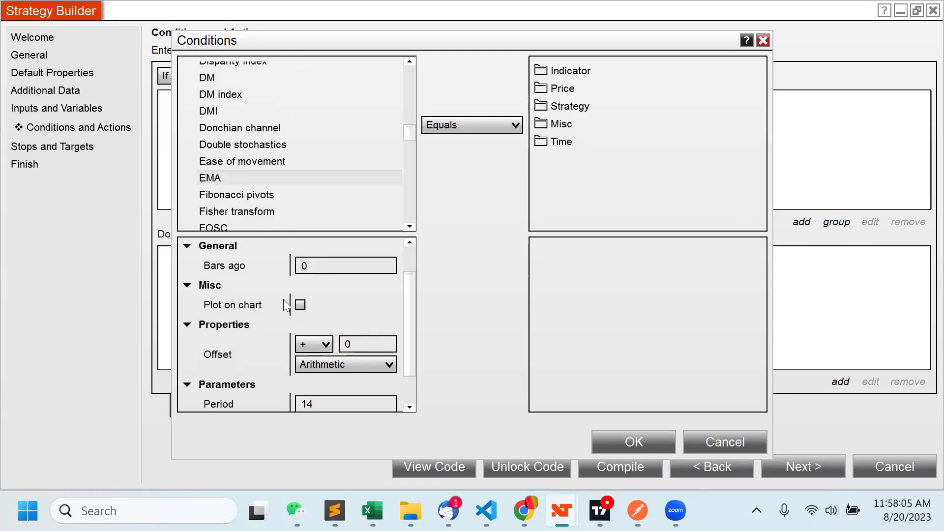
Step: Plot the EMA operand on the chart and set its plot color to Maroon
{"action": "scroll", "coordinate": [408, 340], "scroll_direction": "down", "scroll_amount": 2}
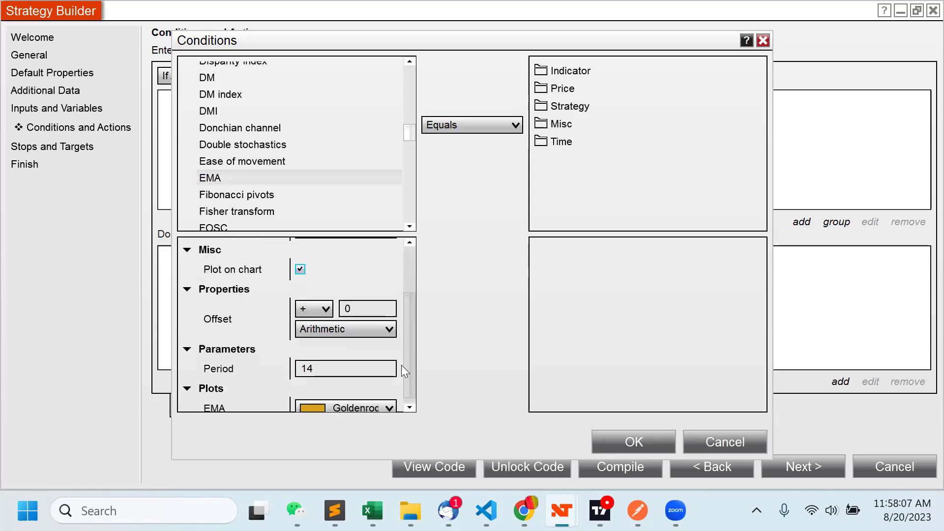
{"action": "left_click", "coordinate": [384, 402]}
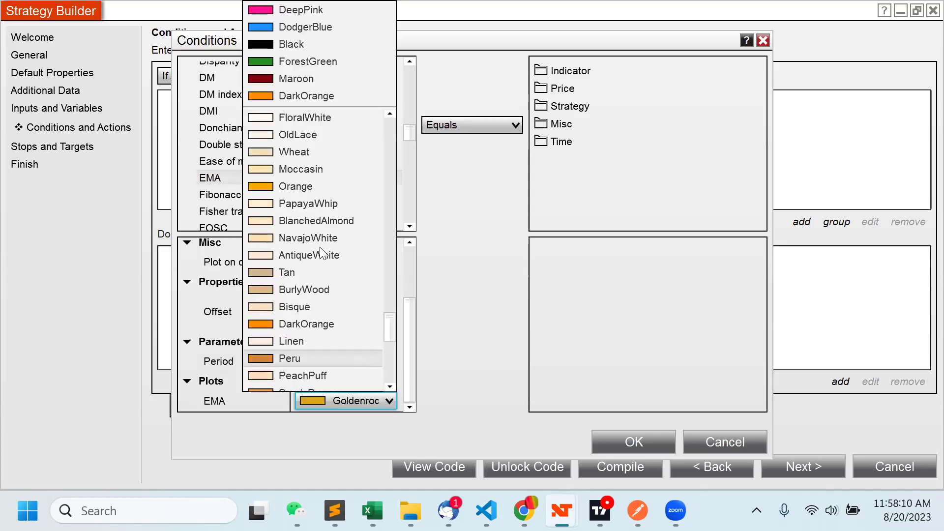
{"action": "left_click", "coordinate": [303, 81]}
Step: Set the comparison of the Set 2 condition to Cross above
{"action": "left_click", "coordinate": [500, 123]}
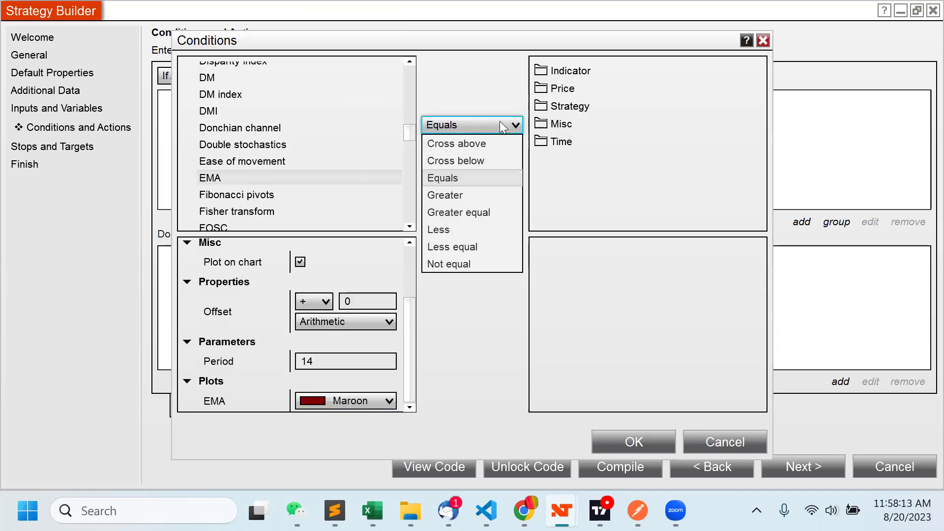
{"action": "left_click", "coordinate": [474, 161]}
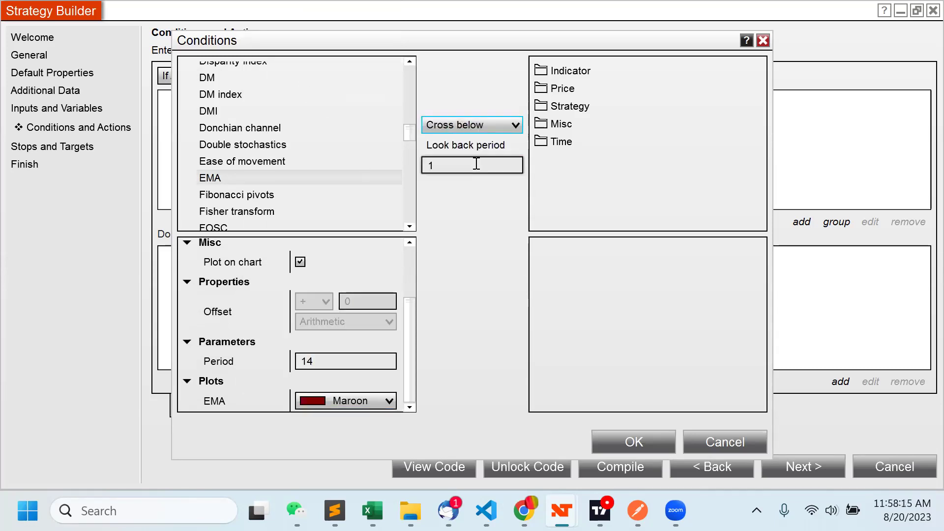
{"action": "left_click", "coordinate": [509, 126]}
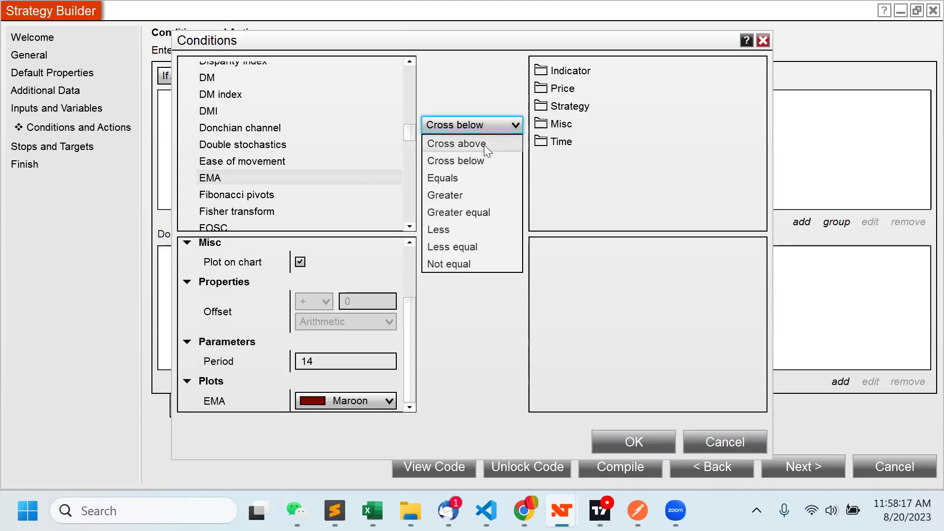
{"action": "left_click", "coordinate": [483, 142]}
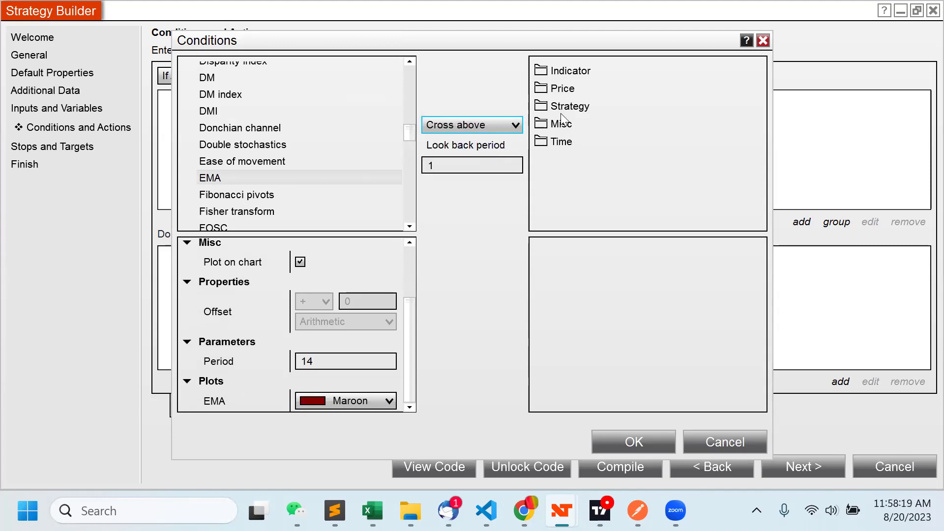
Step: Choose the SMA indicator as the second operand of the Set 2 condition
{"action": "left_click", "coordinate": [568, 73]}
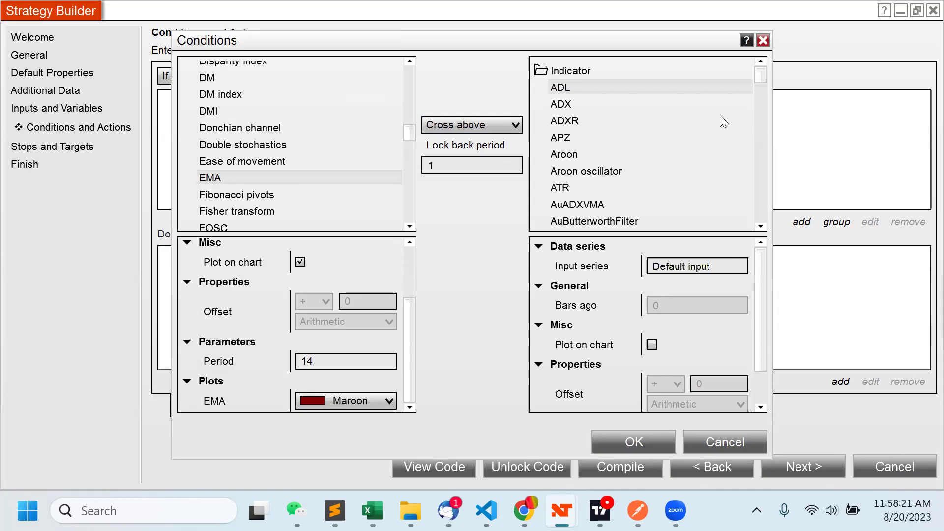
{"action": "left_click_drag", "start_coordinate": [759, 74], "coordinate": [760, 70]}
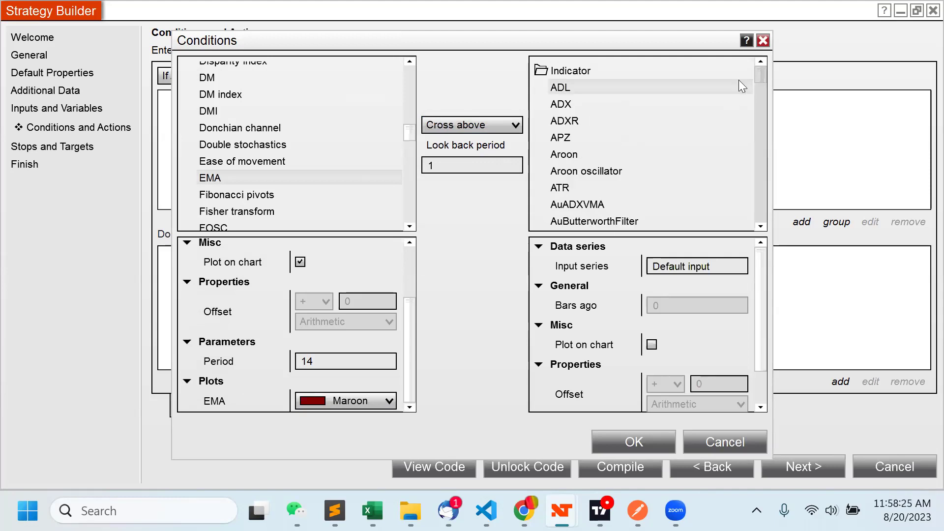
{"action": "left_click", "coordinate": [514, 127]}
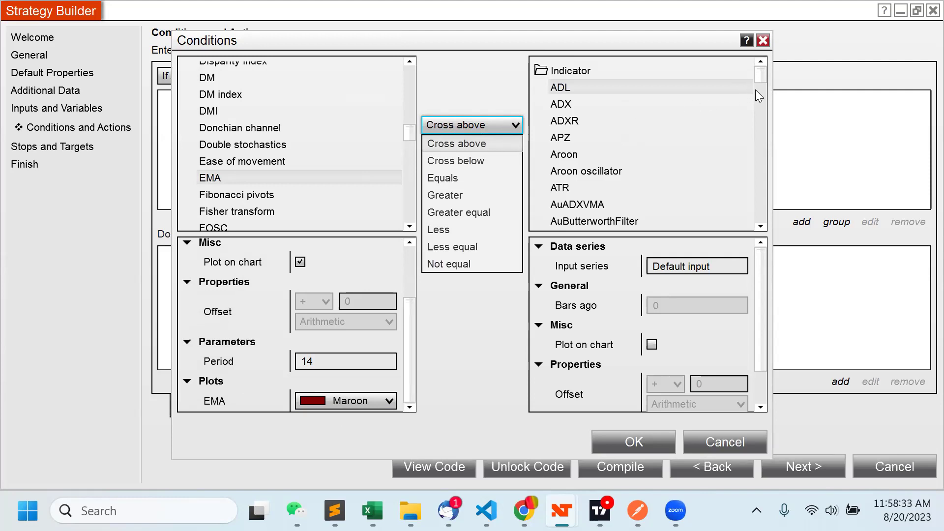
{"action": "left_click", "coordinate": [762, 74]}
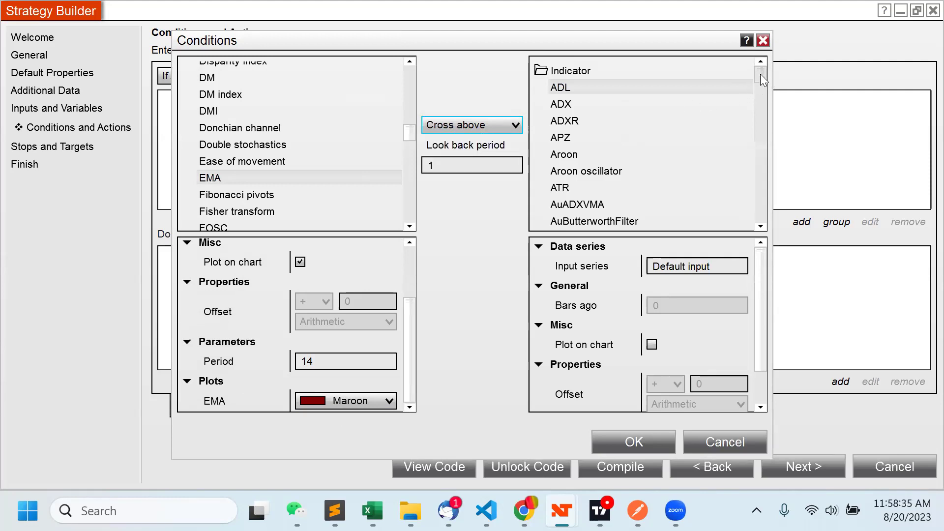
{"action": "left_click_drag", "start_coordinate": [757, 77], "coordinate": [745, 187]}
{"action": "left_click", "coordinate": [558, 79]}
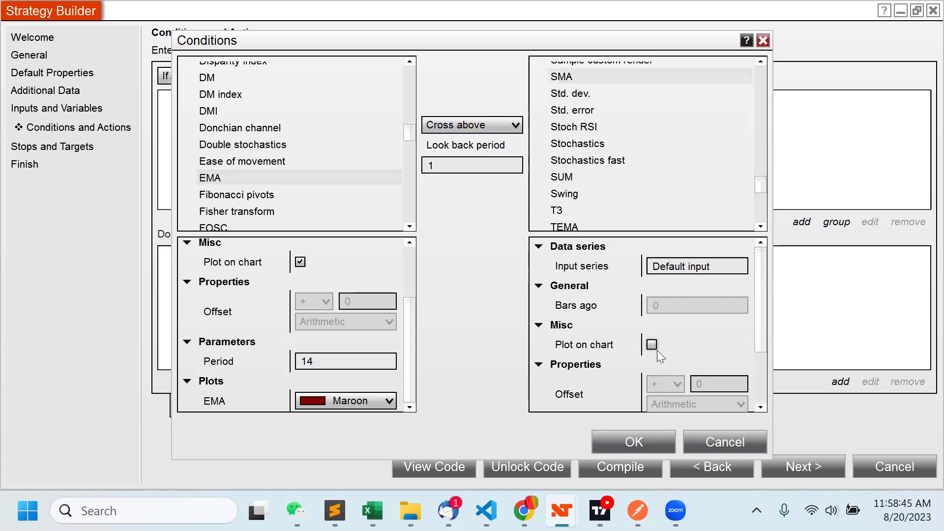
Step: Plot the SMA on the chart with period 21 and color DodgerBlue, and accept the condition
{"action": "left_click_drag", "start_coordinate": [765, 304], "coordinate": [712, 370]}
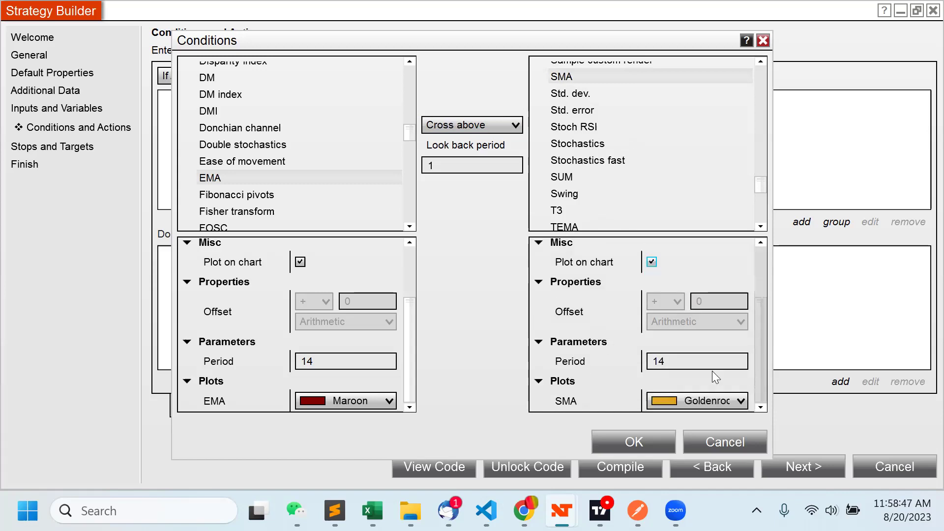
{"action": "left_click", "coordinate": [681, 362]}
{"action": "type", "text": "21"}
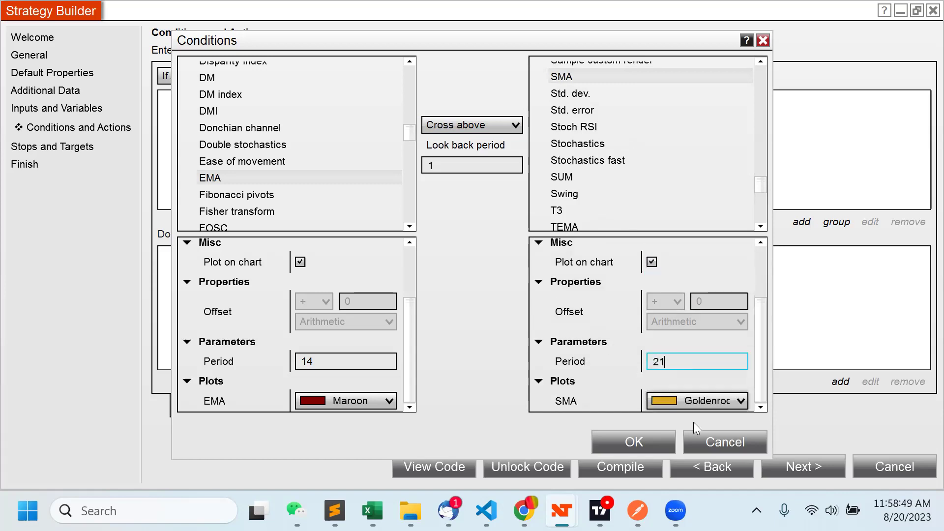
{"action": "left_click", "coordinate": [740, 402]}
{"action": "scroll", "coordinate": [712, 295], "scroll_direction": "down", "scroll_amount": 1}
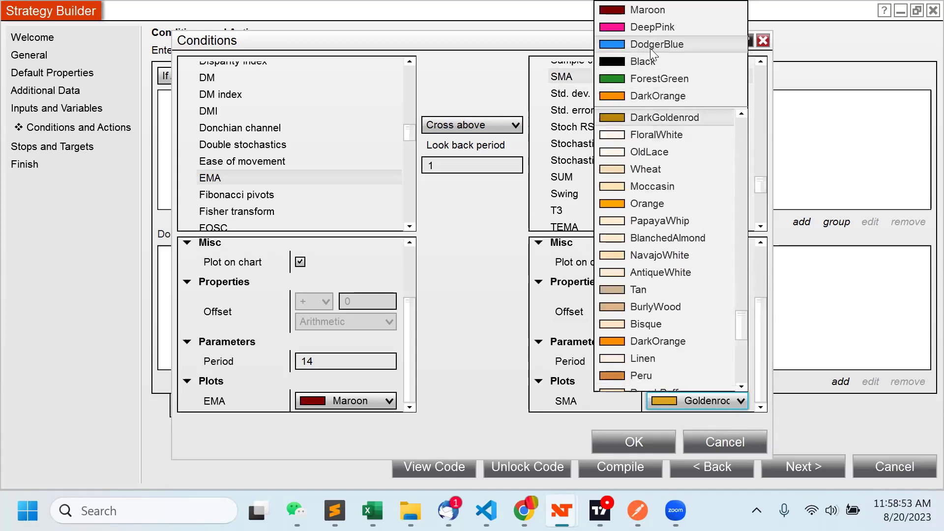
{"action": "left_click", "coordinate": [649, 45]}
{"action": "left_click", "coordinate": [636, 439]}
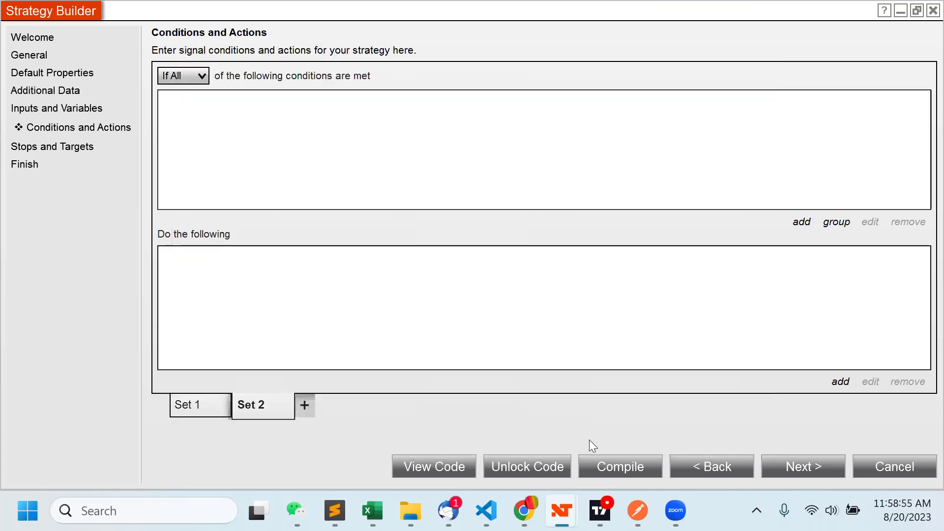
Step: Add an Enter long position action to Set 2 with the signal name "long"
{"action": "left_click", "coordinate": [840, 383]}
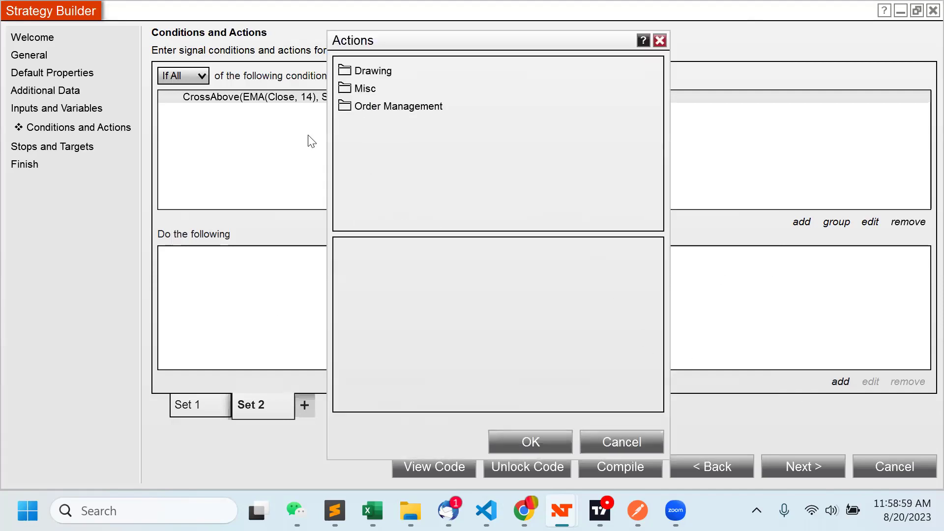
{"action": "left_click", "coordinate": [380, 106]}
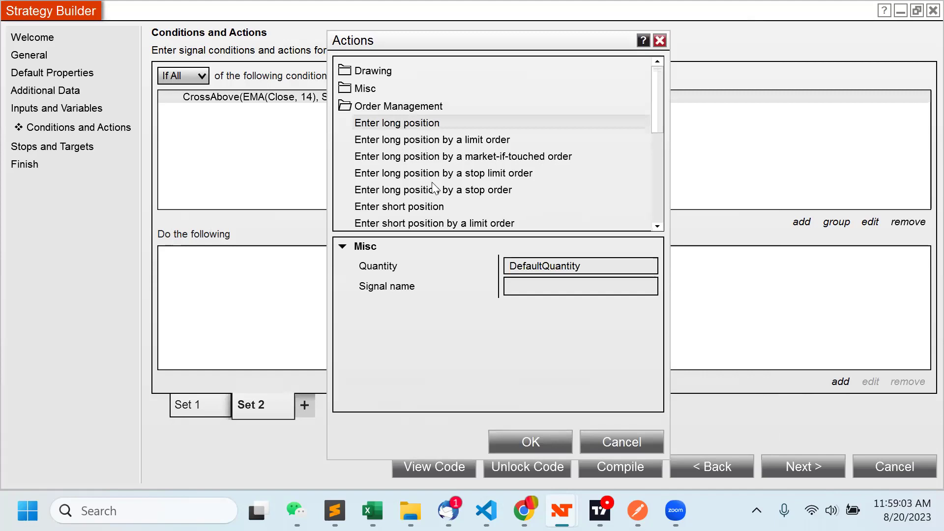
{"action": "left_click", "coordinate": [523, 286]}
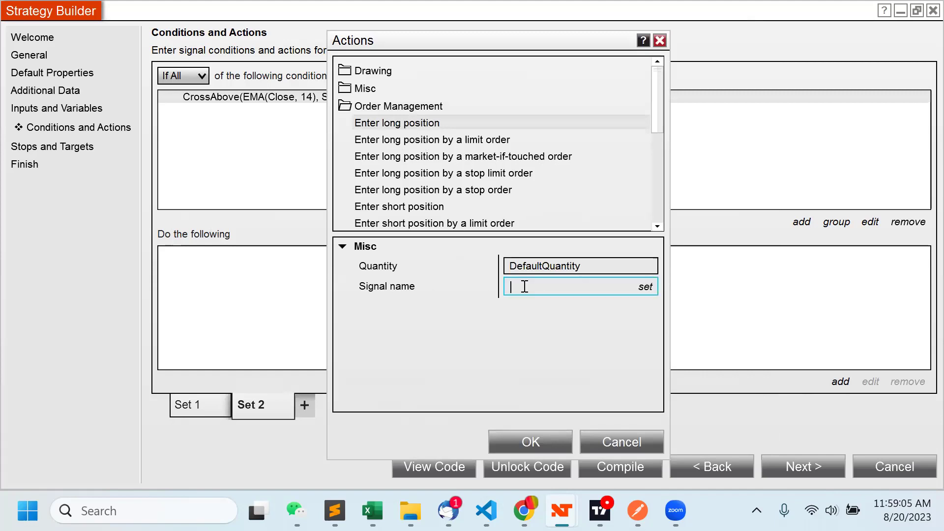
{"action": "type", "text": "@\"long\""}
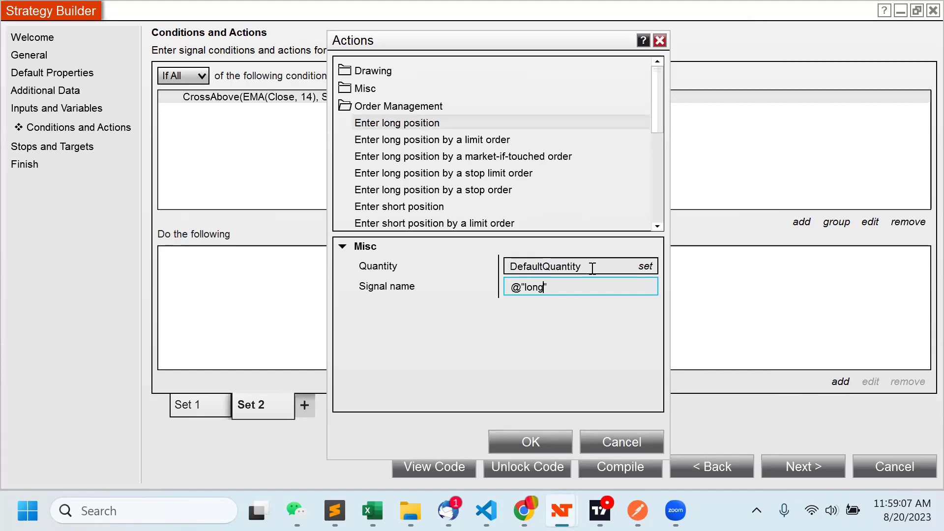
{"action": "left_click", "coordinate": [532, 442]}
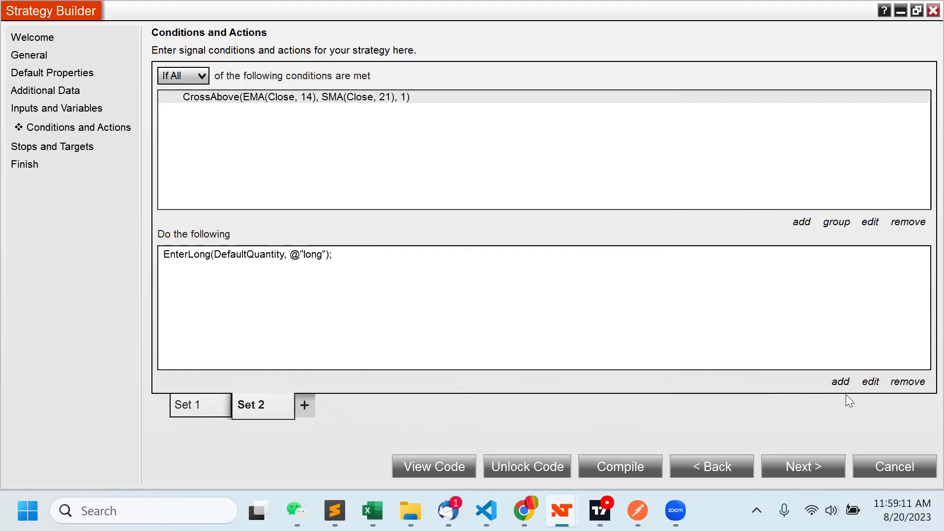
Step: Add an Enter short position action to Set 2 with the signal name "short"
{"action": "left_click", "coordinate": [841, 382]}
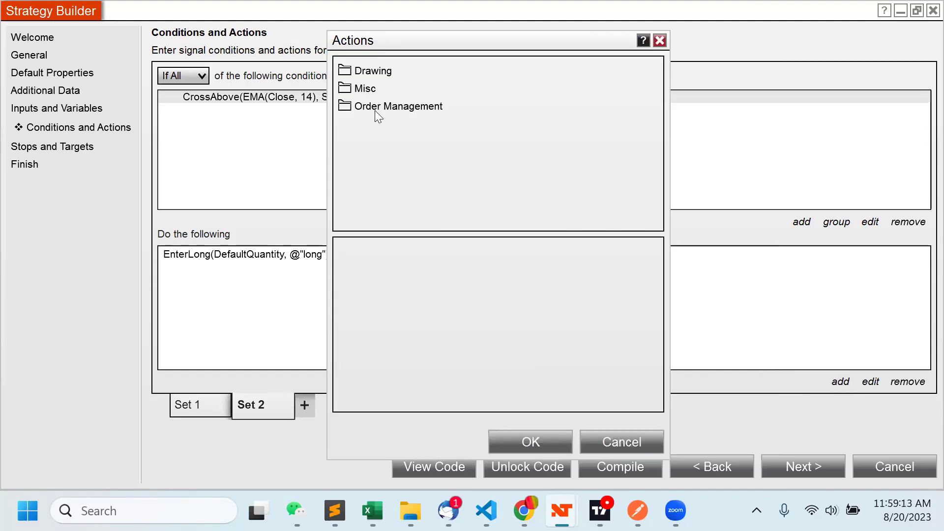
{"action": "double_click", "coordinate": [376, 107]}
{"action": "left_click_drag", "start_coordinate": [661, 120], "coordinate": [649, 148]}
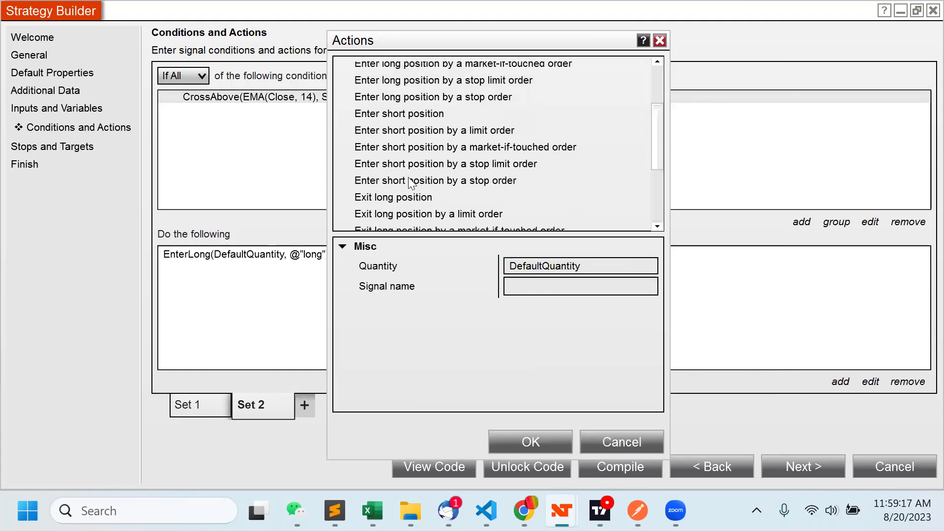
{"action": "left_click", "coordinate": [420, 116]}
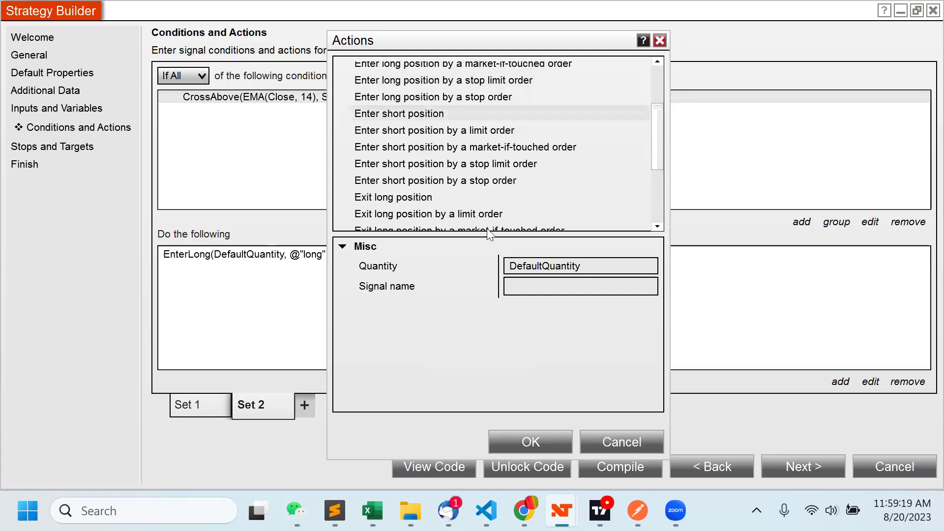
{"action": "left_click", "coordinate": [532, 289]}
{"action": "type", "text": "@\"short\""}
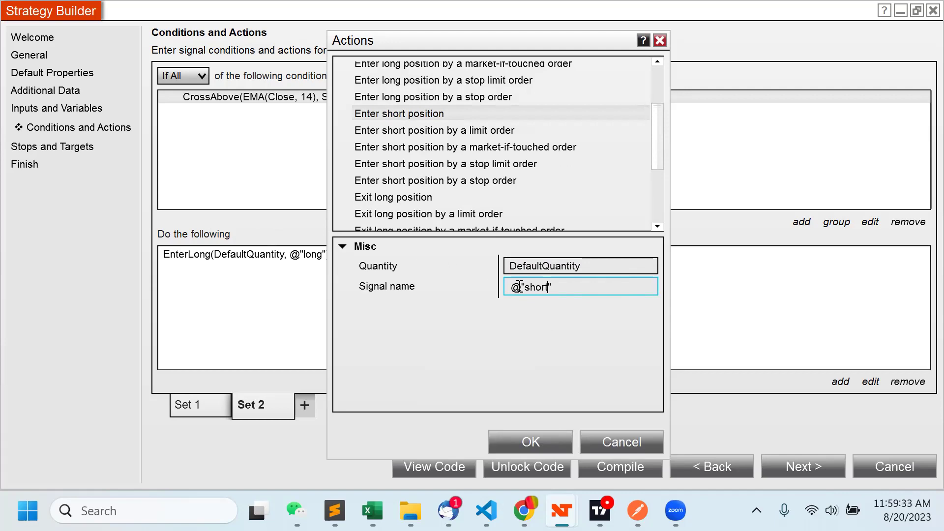
{"action": "left_click", "coordinate": [533, 436]}
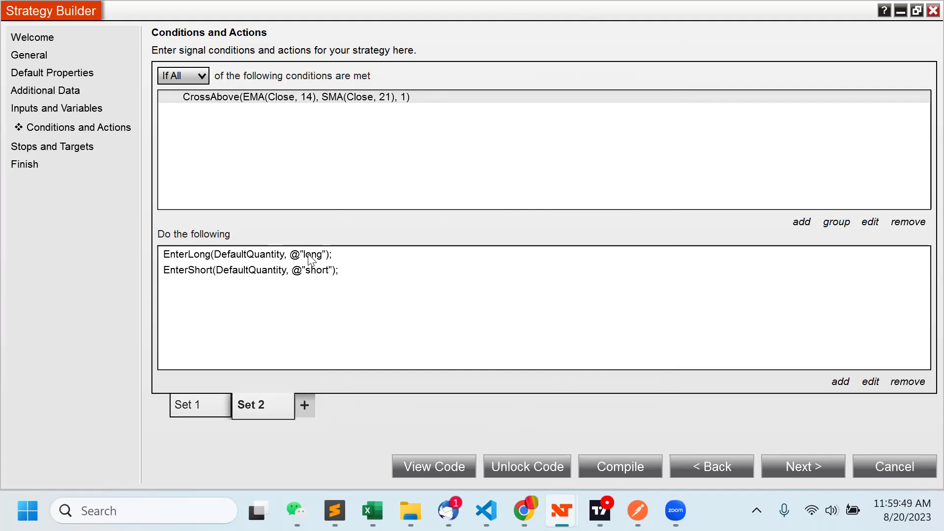
Step: Check Set 1's condition and actions, skip the stops and targets, and finish the strategy setup
{"action": "left_click", "coordinate": [199, 408]}
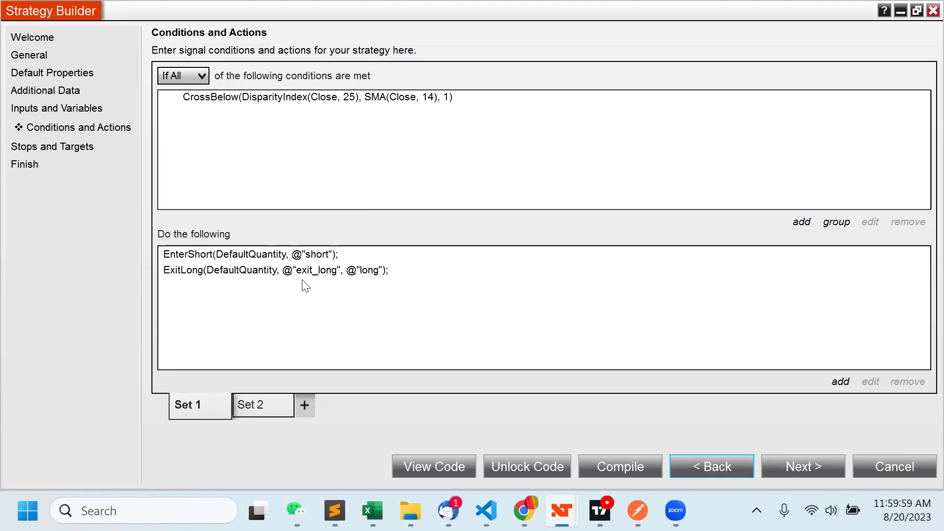
{"action": "left_click", "coordinate": [814, 464]}
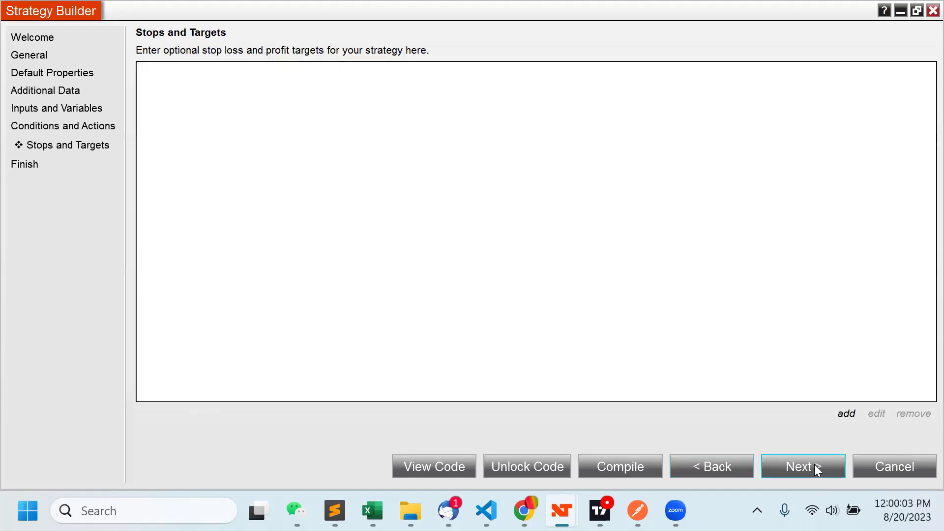
{"action": "left_click", "coordinate": [815, 465]}
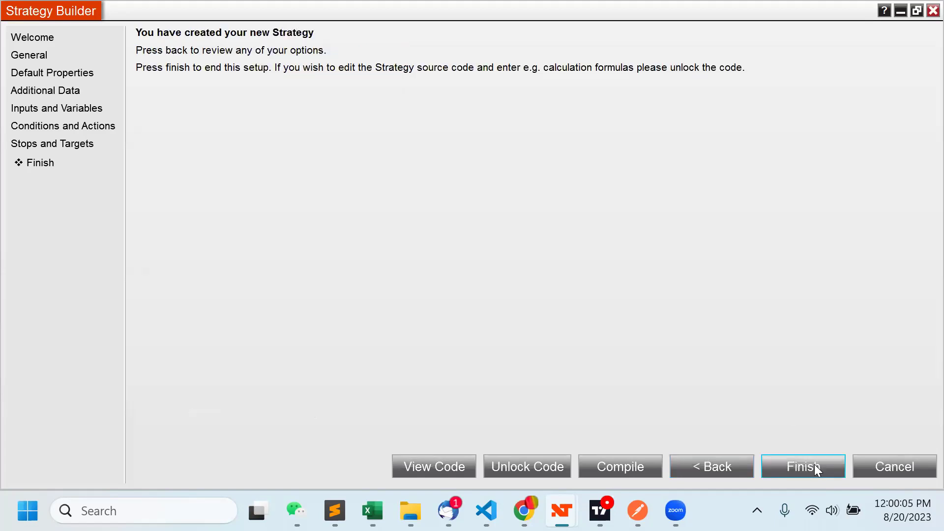
{"action": "left_click", "coordinate": [814, 465]}
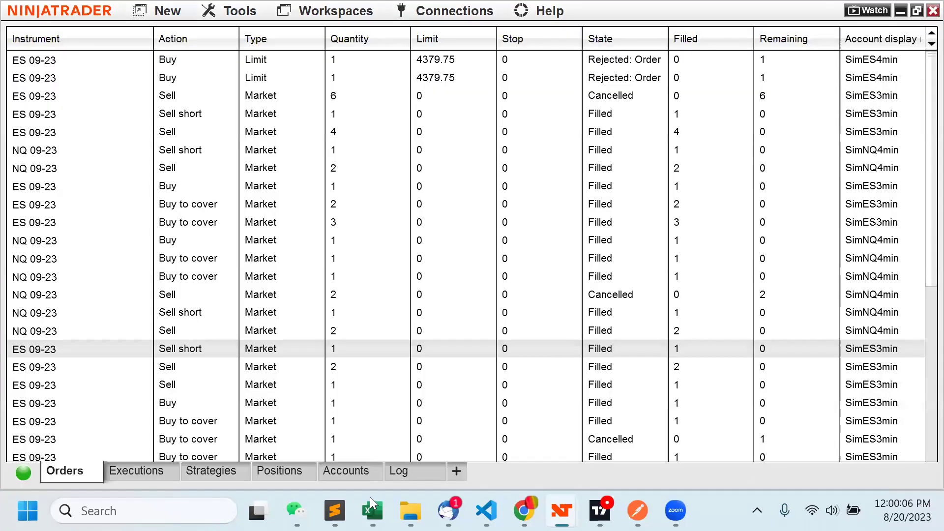
Step: Reopen the EMACrossSMA2 strategy in a maximized Strategy Builder and advance to its General page
{"action": "mouse_move", "coordinate": [562, 510]}
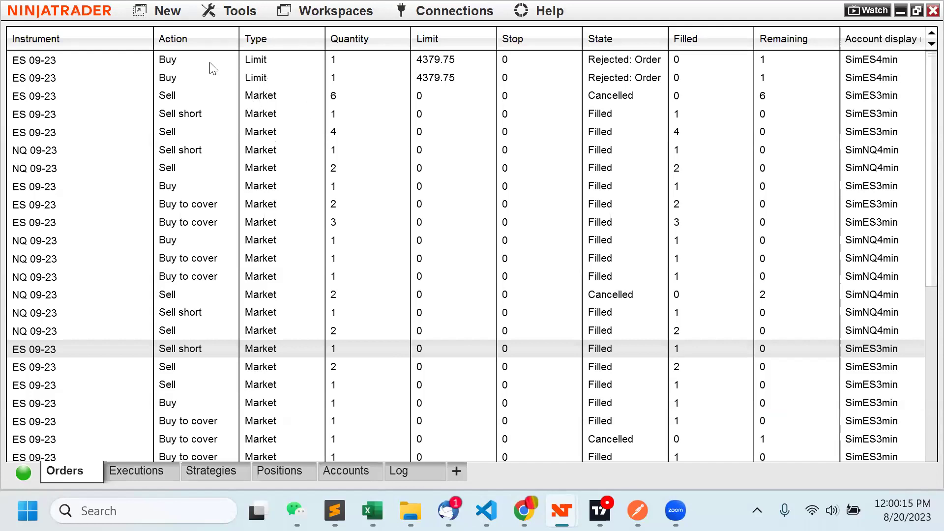
{"action": "left_click", "coordinate": [154, 7]}
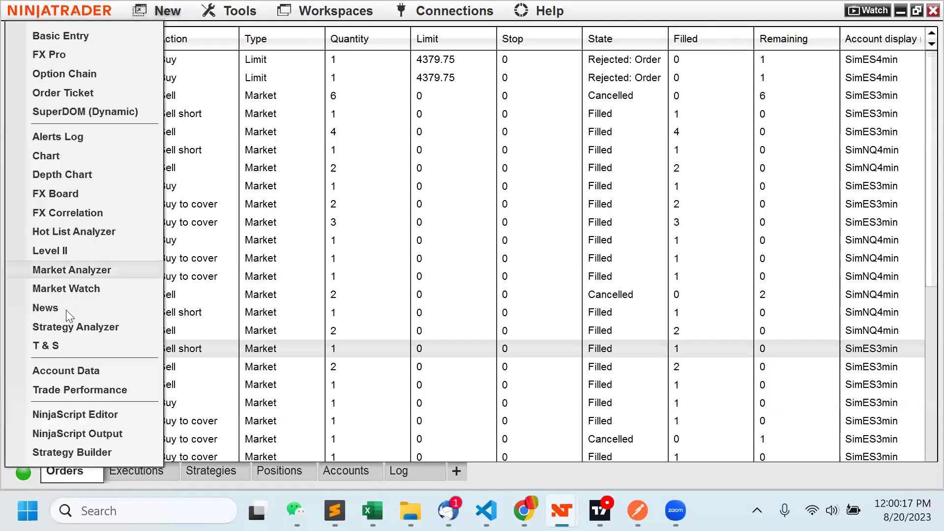
{"action": "left_click", "coordinate": [70, 451]}
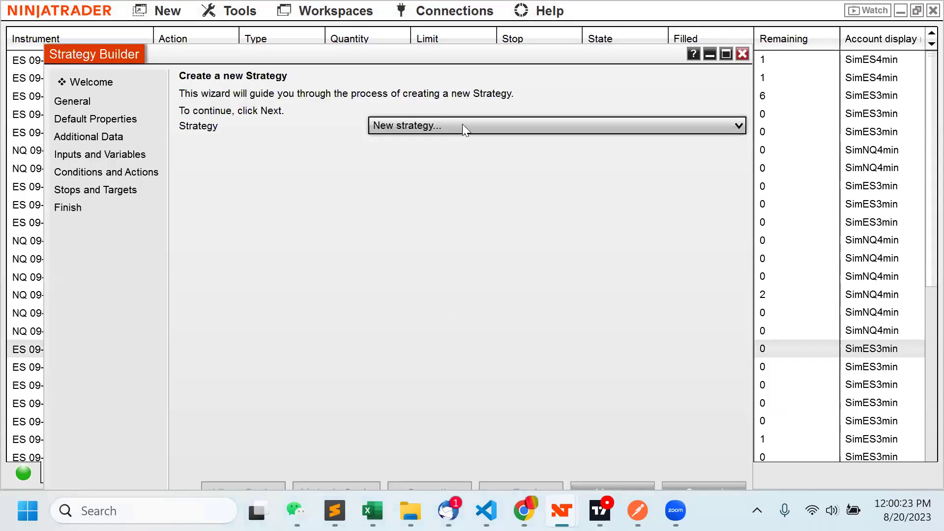
{"action": "left_click", "coordinate": [462, 123]}
{"action": "left_click", "coordinate": [445, 171]}
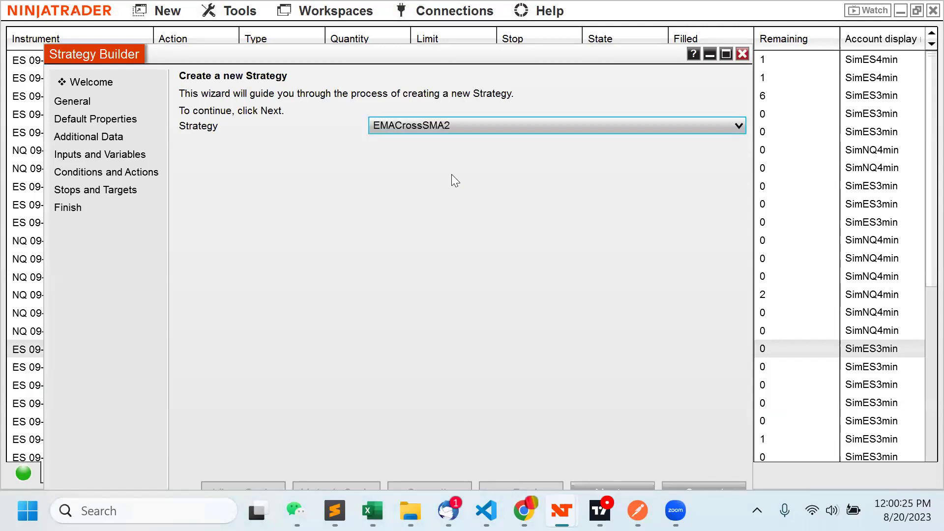
{"action": "left_click", "coordinate": [725, 54]}
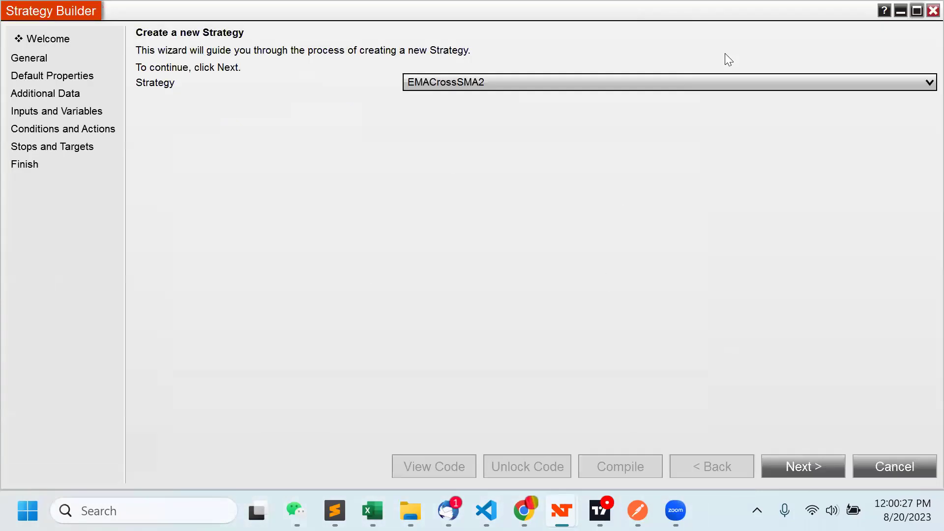
{"action": "left_click", "coordinate": [799, 466]}
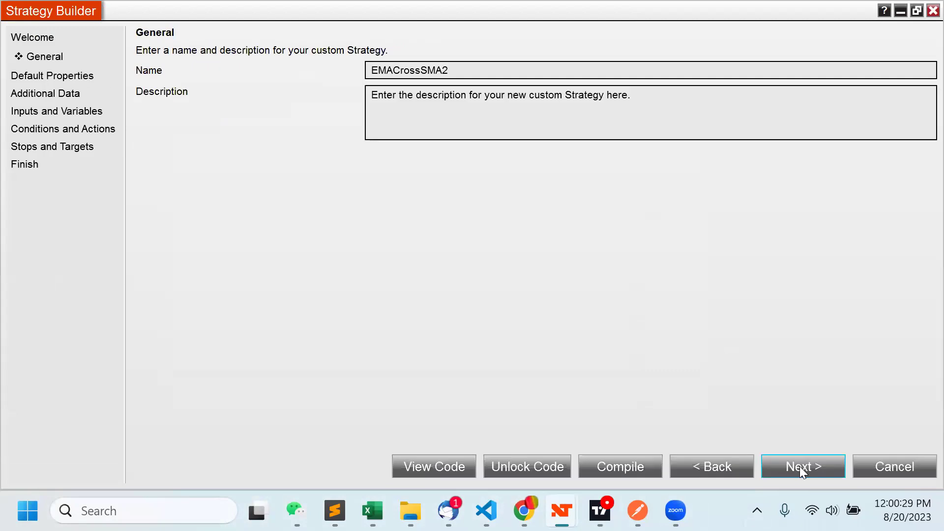
Step: Advance the strategy setup to the Inputs and Variables page and bring up the generated EMACrossSMA2 code
{"action": "left_click", "coordinate": [800, 466]}
{"action": "left_click", "coordinate": [799, 466]}
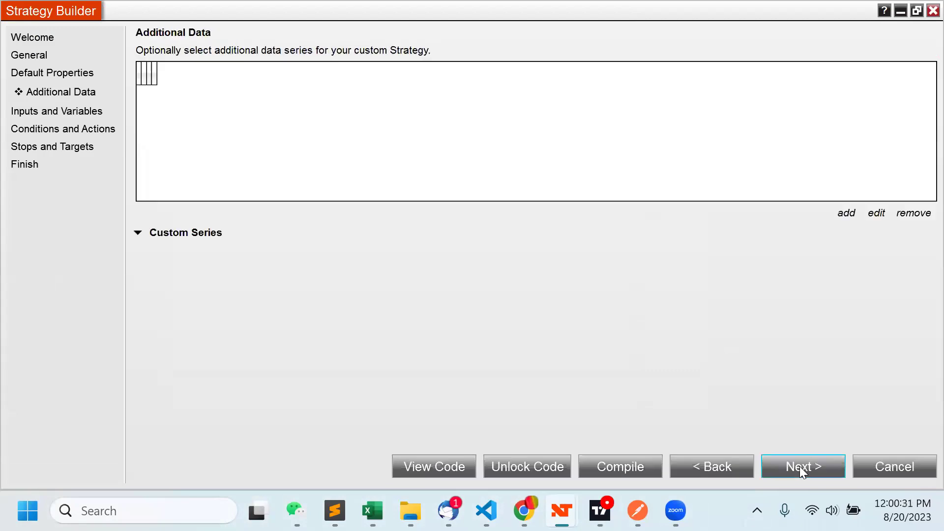
{"action": "left_click", "coordinate": [799, 466]}
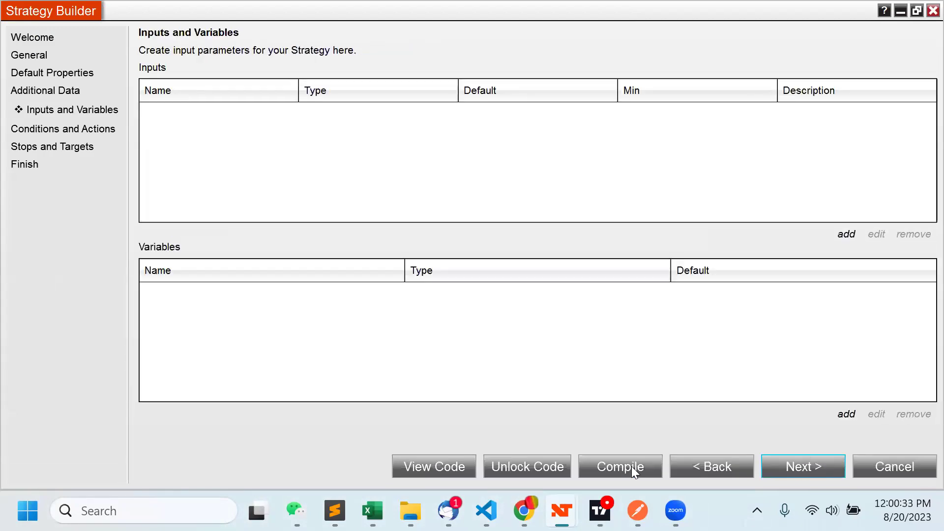
{"action": "left_click", "coordinate": [444, 466]}
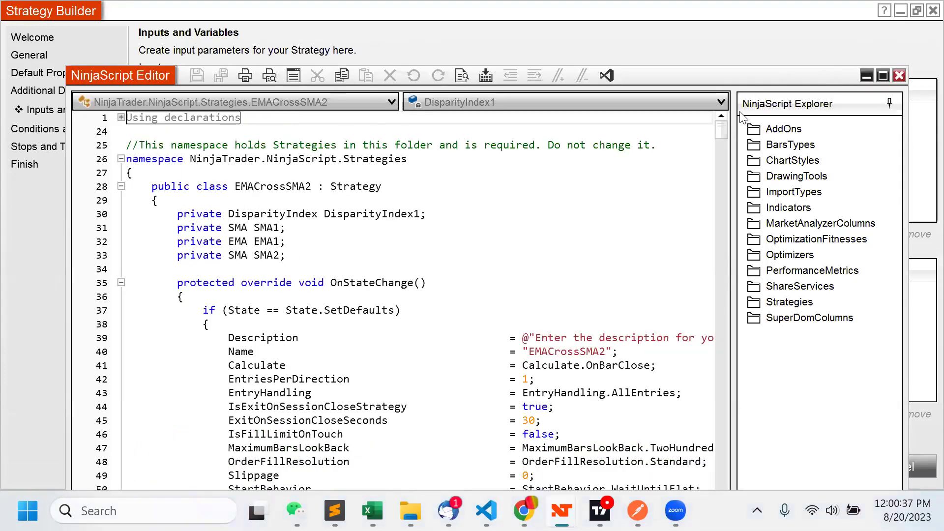
{"action": "left_click", "coordinate": [809, 33]}
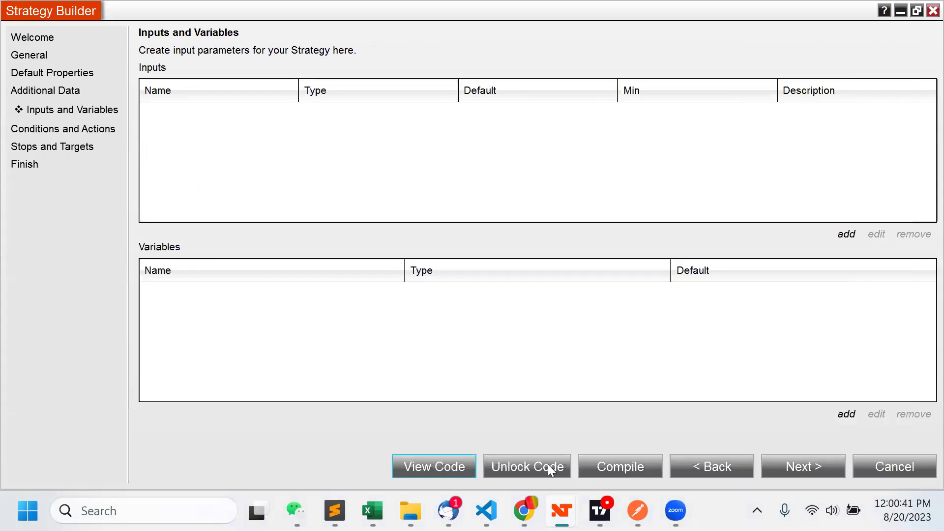
{"action": "left_click", "coordinate": [561, 511]}
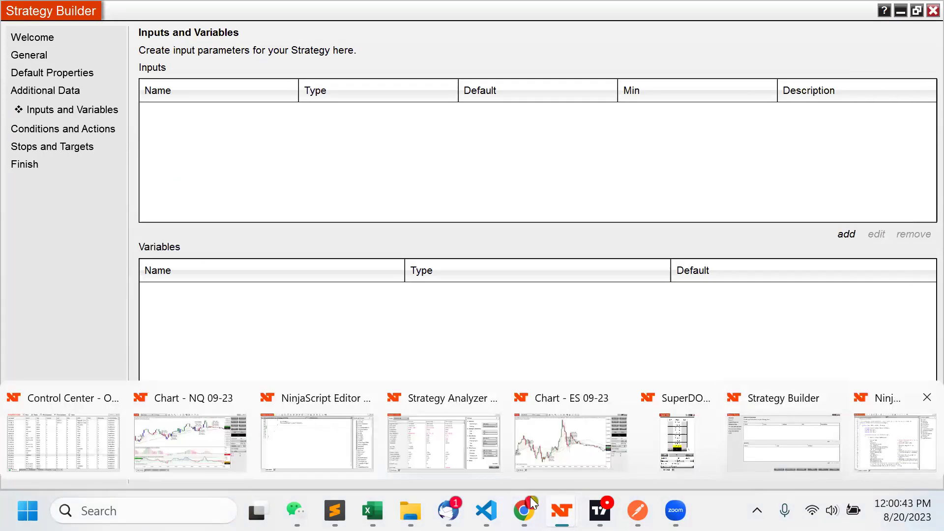
{"action": "left_click", "coordinate": [895, 442]}
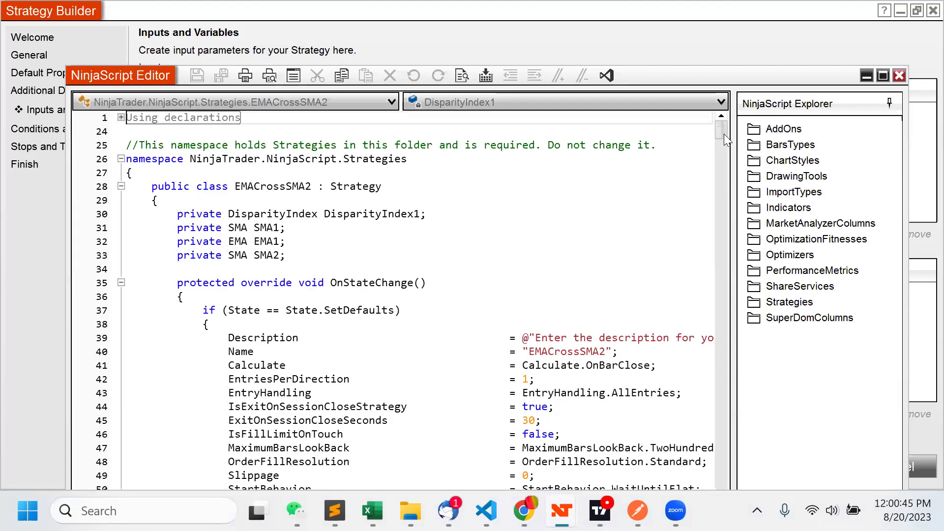
Step: Examine the Set 1 and Set 2 entry and exit orders in the OnBarUpdate code
{"action": "left_click_drag", "start_coordinate": [721, 130], "coordinate": [718, 173]}
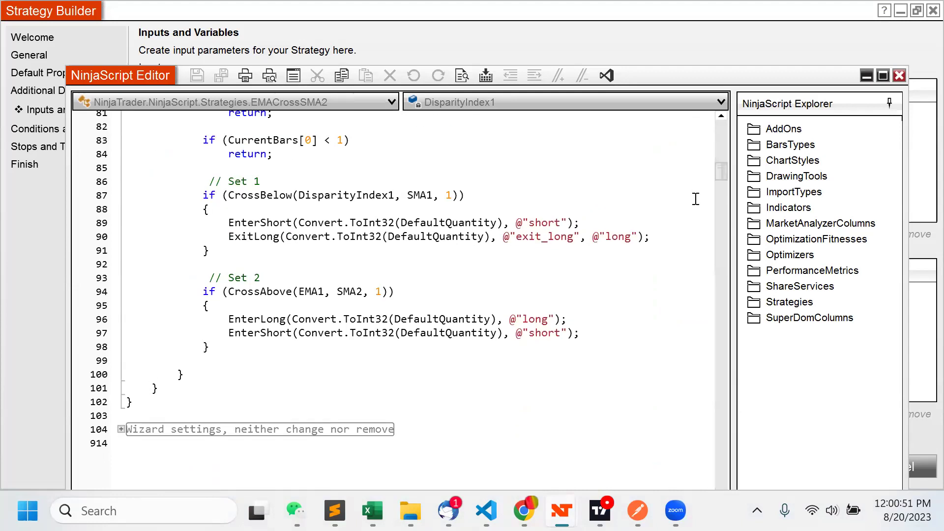
{"action": "left_click", "coordinate": [601, 334]}
{"action": "left_click_drag", "start_coordinate": [600, 334], "coordinate": [549, 321]}
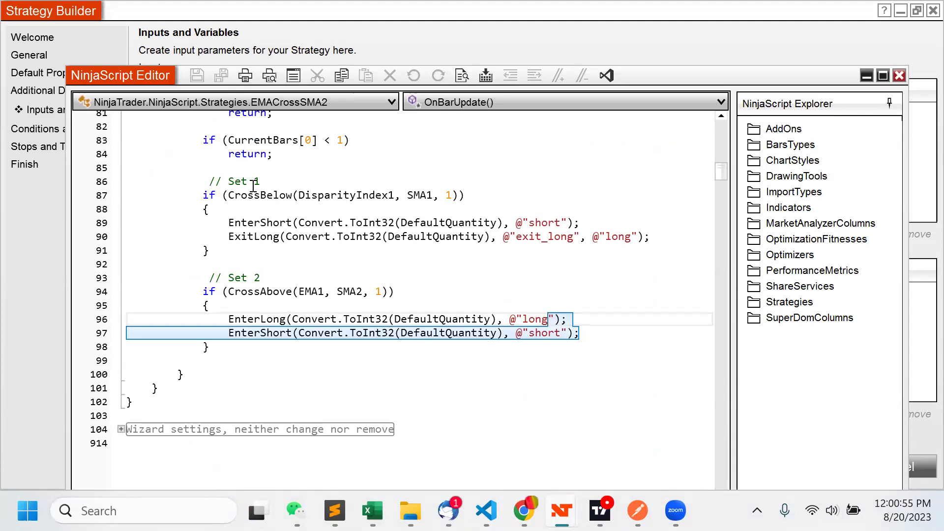
{"action": "left_click", "coordinate": [611, 320]}
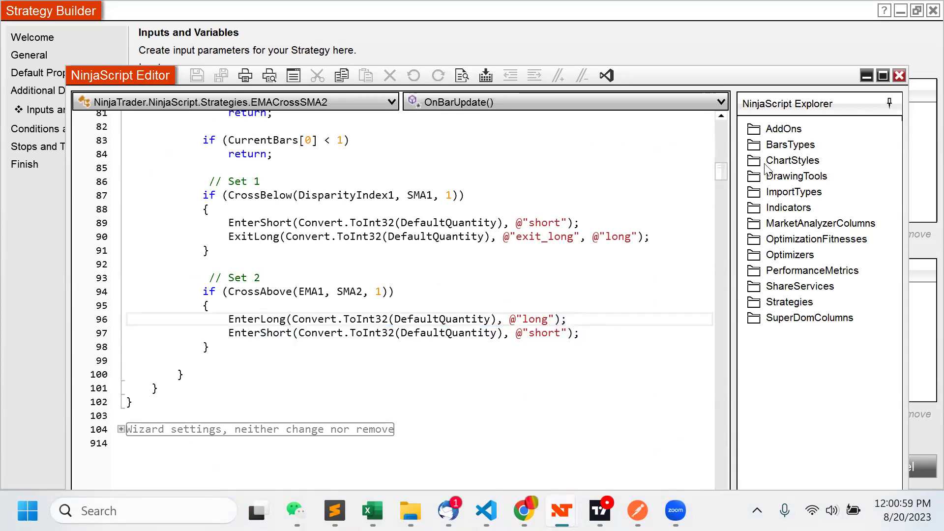
Step: Maximize the NinjaScript Editor, review the indicator definitions, and highlight the Set 1 and Set 2 condition blocks
{"action": "left_click", "coordinate": [881, 75]}
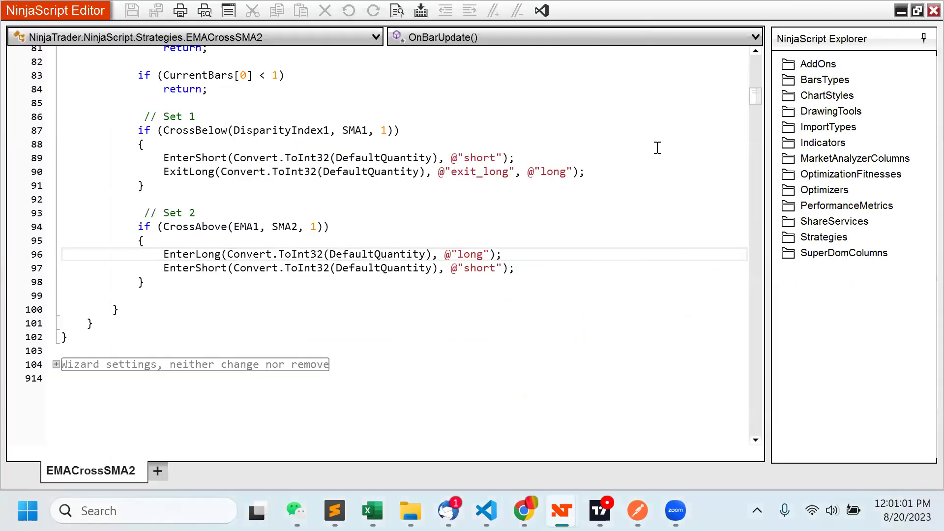
{"action": "left_click_drag", "start_coordinate": [757, 98], "coordinate": [755, 78]}
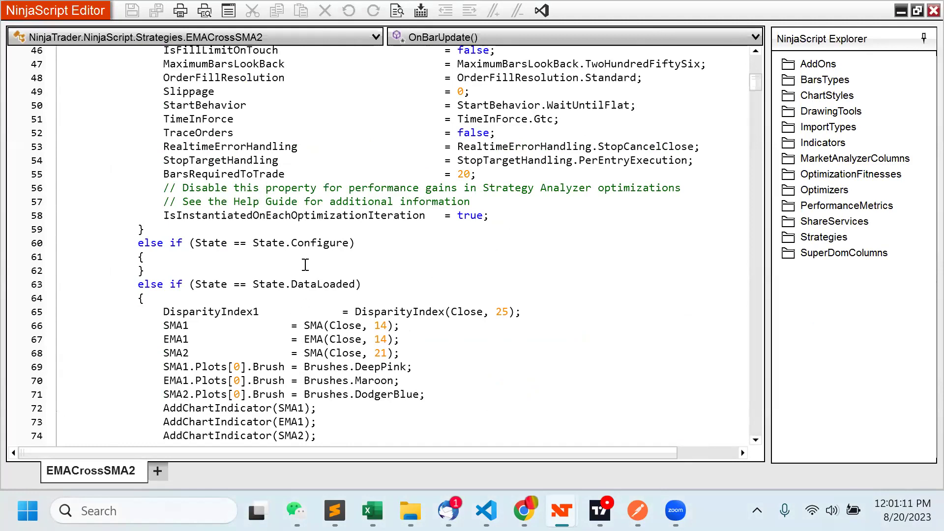
{"action": "scroll", "coordinate": [306, 264], "scroll_direction": "up", "scroll_amount": 2}
{"action": "scroll", "coordinate": [325, 259], "scroll_direction": "down", "scroll_amount": 7}
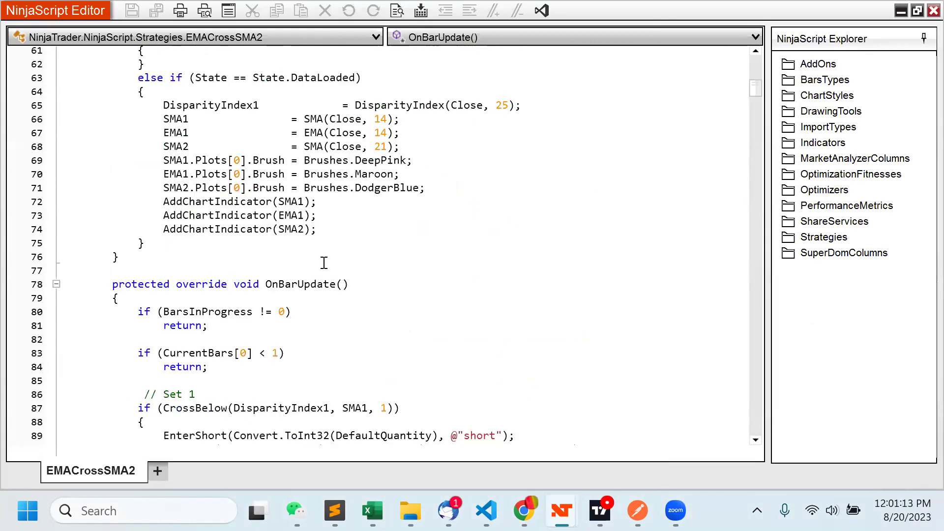
{"action": "scroll", "coordinate": [324, 263], "scroll_direction": "down", "scroll_amount": 1}
{"action": "scroll", "coordinate": [324, 263], "scroll_direction": "down", "scroll_amount": 2}
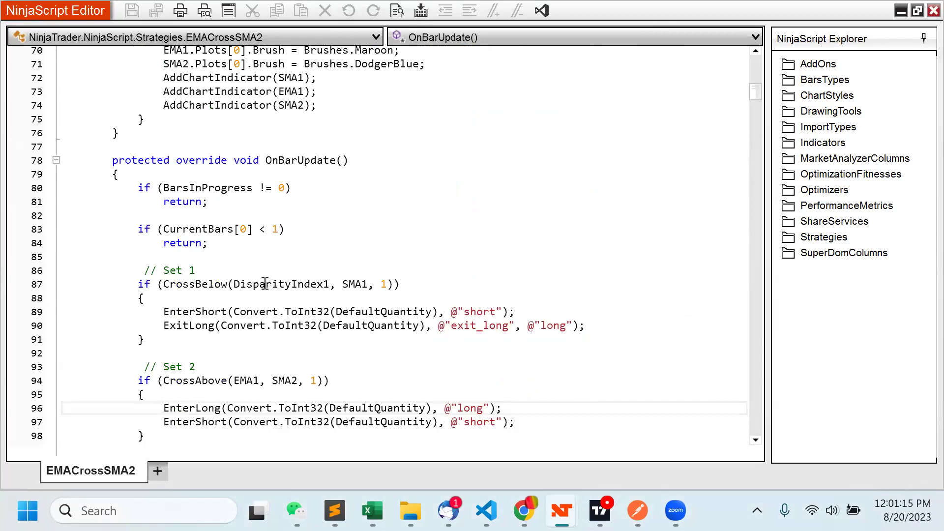
{"action": "scroll", "coordinate": [265, 284], "scroll_direction": "down", "scroll_amount": 1}
{"action": "left_click_drag", "start_coordinate": [64, 239], "coordinate": [397, 394]}
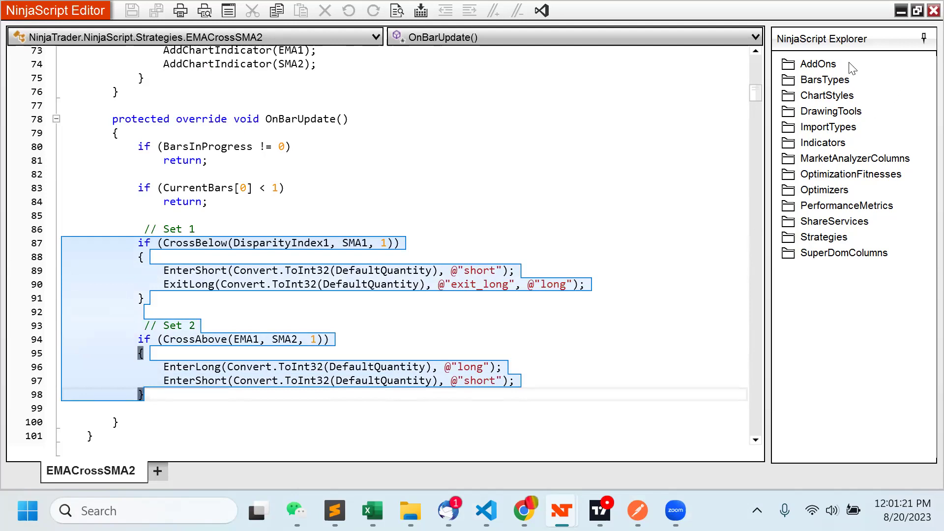
Step: Leave the code view and advance the strategy setup to the Conditions and Actions page
{"action": "left_click", "coordinate": [900, 10]}
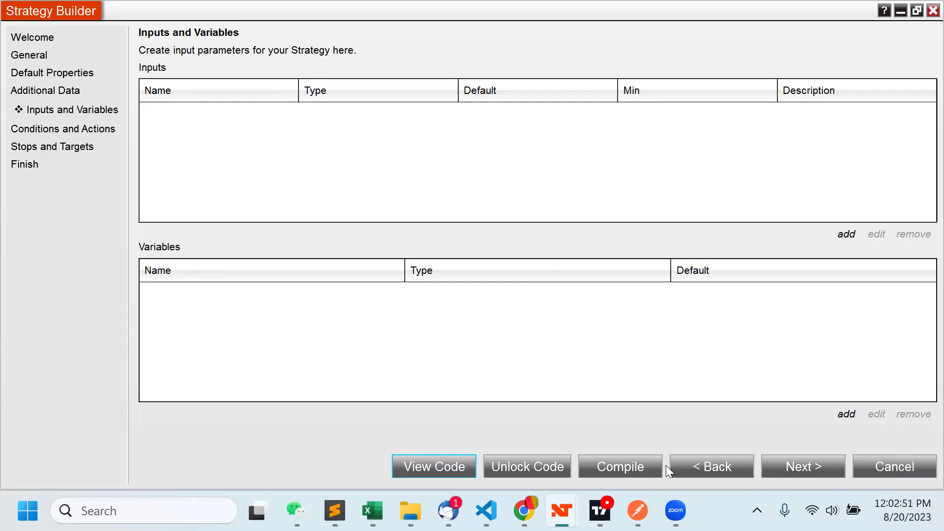
{"action": "mouse_move", "coordinate": [496, 496]}
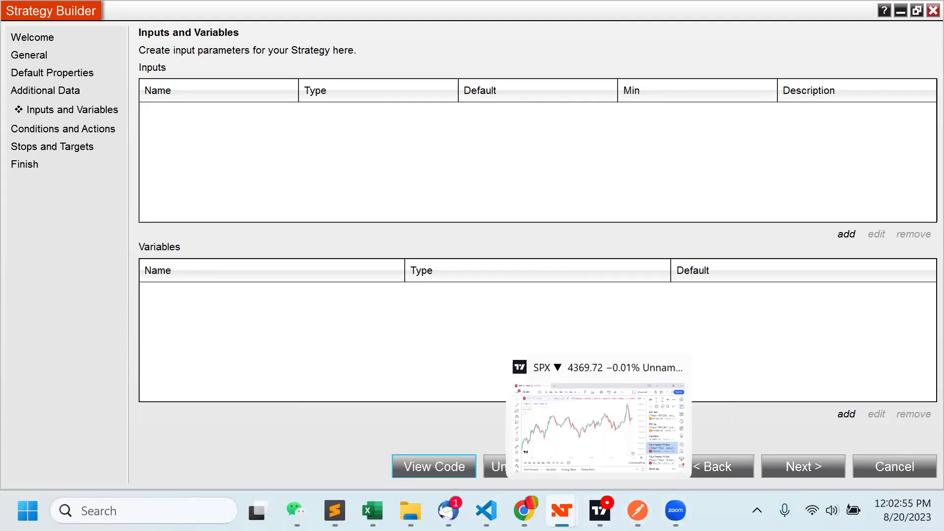
{"action": "mouse_move", "coordinate": [561, 510]}
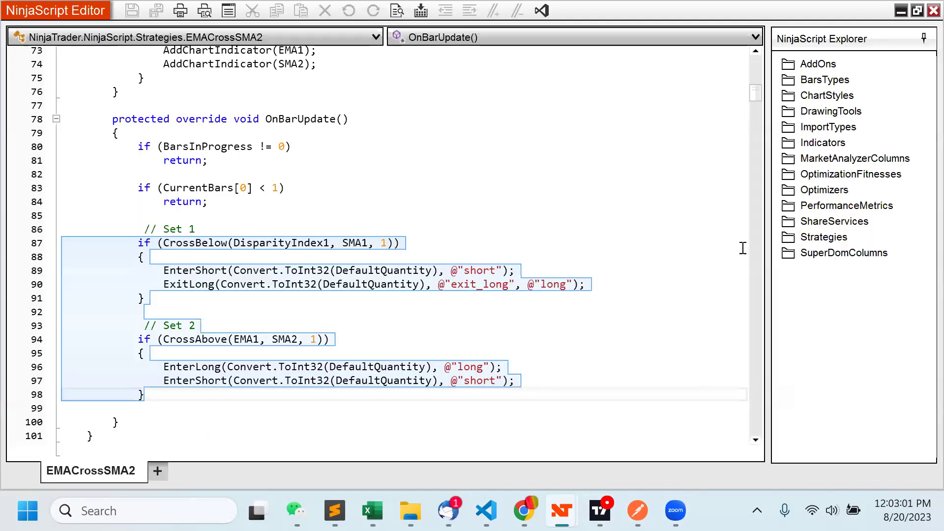
{"action": "left_click", "coordinate": [921, 14]}
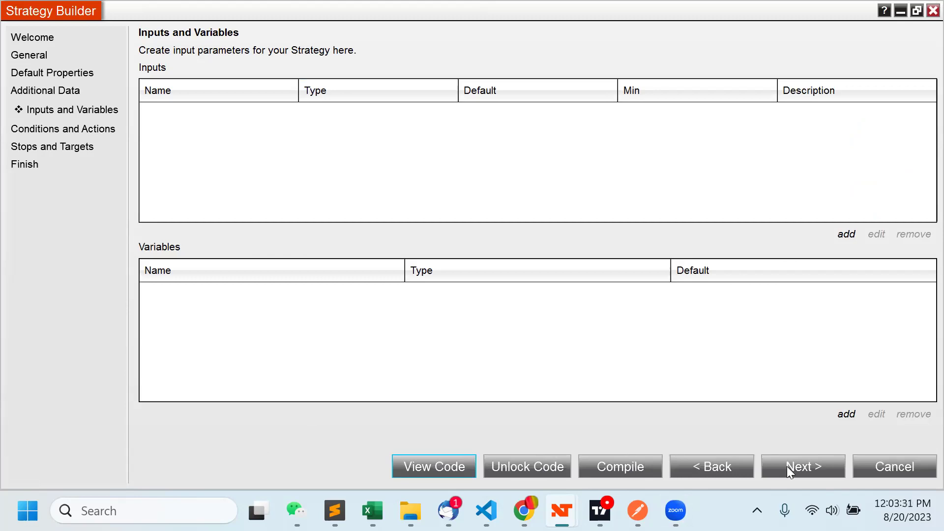
{"action": "left_click", "coordinate": [787, 466]}
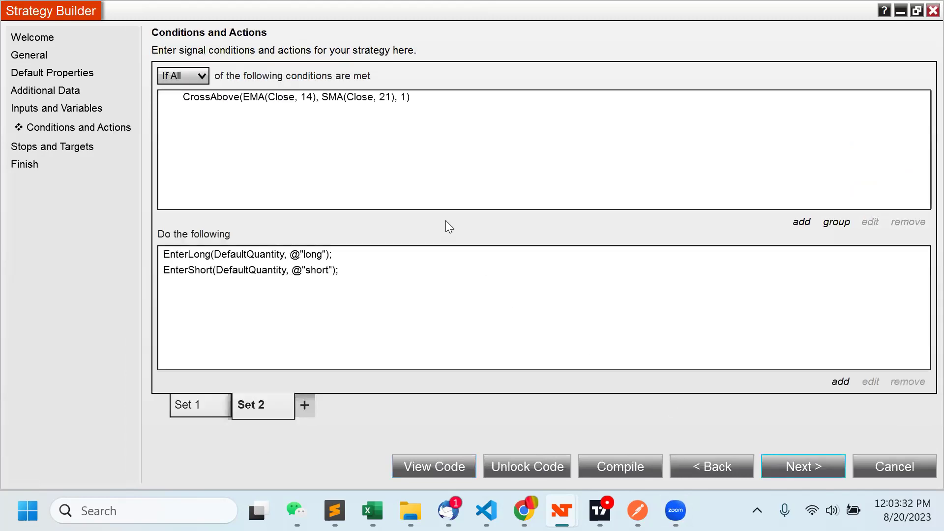
Step: Start a new condition for Set 2 and browse the indicators available for its first operand
{"action": "left_click", "coordinate": [801, 222]}
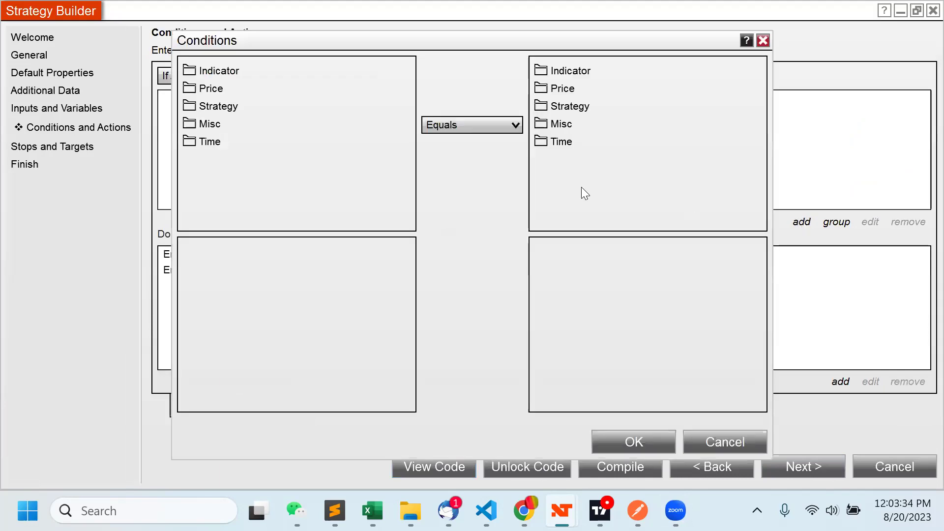
{"action": "left_click", "coordinate": [218, 72]}
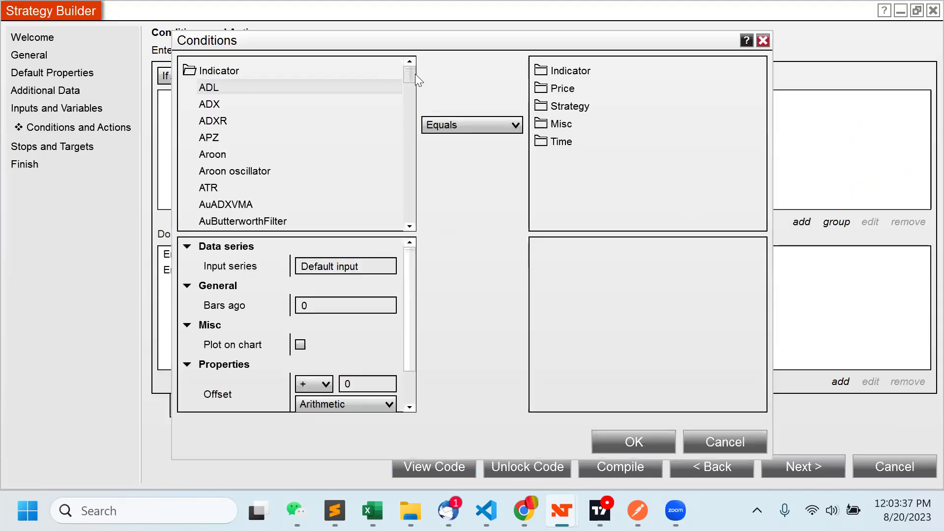
{"action": "left_click_drag", "start_coordinate": [413, 75], "coordinate": [408, 226]}
{"action": "scroll", "coordinate": [303, 165], "scroll_direction": "up", "scroll_amount": 1}
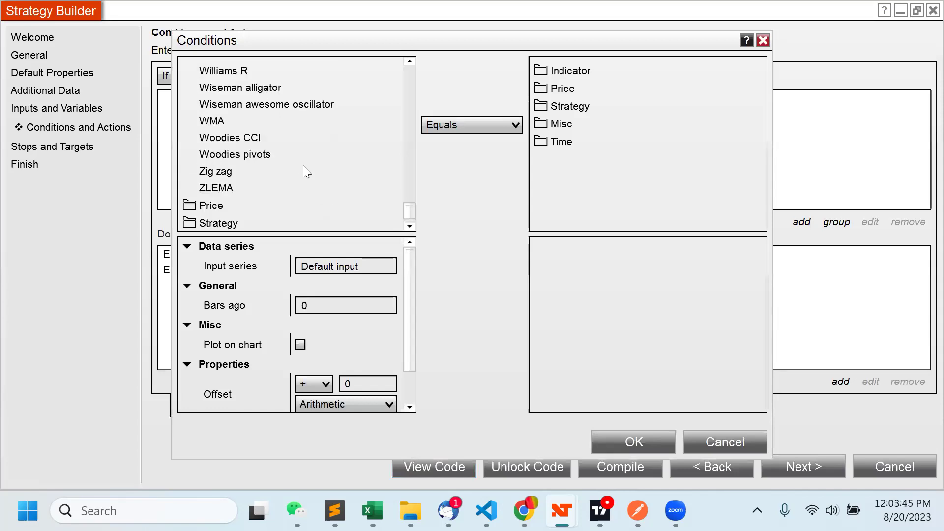
{"action": "scroll", "coordinate": [303, 165], "scroll_direction": "up", "scroll_amount": 1}
{"action": "scroll", "coordinate": [302, 165], "scroll_direction": "up", "scroll_amount": 1}
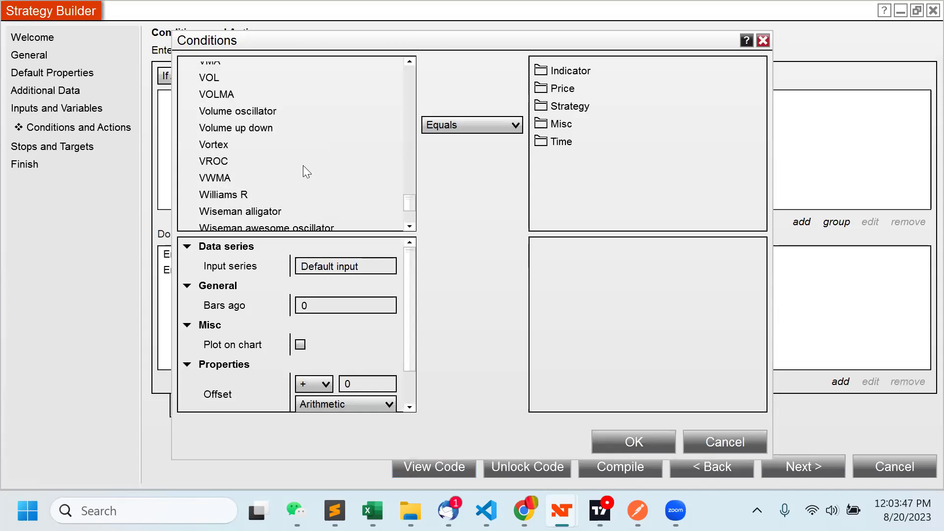
{"action": "scroll", "coordinate": [303, 165], "scroll_direction": "up", "scroll_amount": 3}
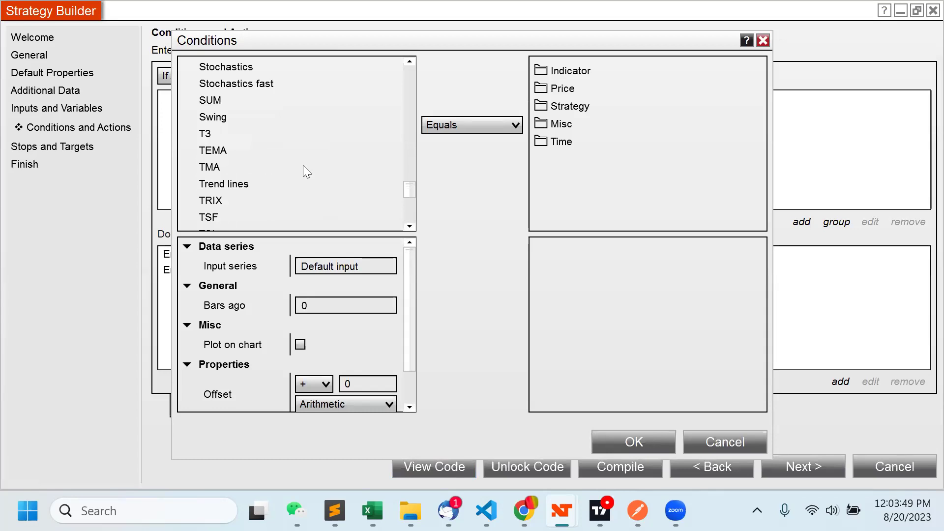
{"action": "scroll", "coordinate": [303, 165], "scroll_direction": "up", "scroll_amount": 1}
{"action": "scroll", "coordinate": [304, 165], "scroll_direction": "up", "scroll_amount": 1}
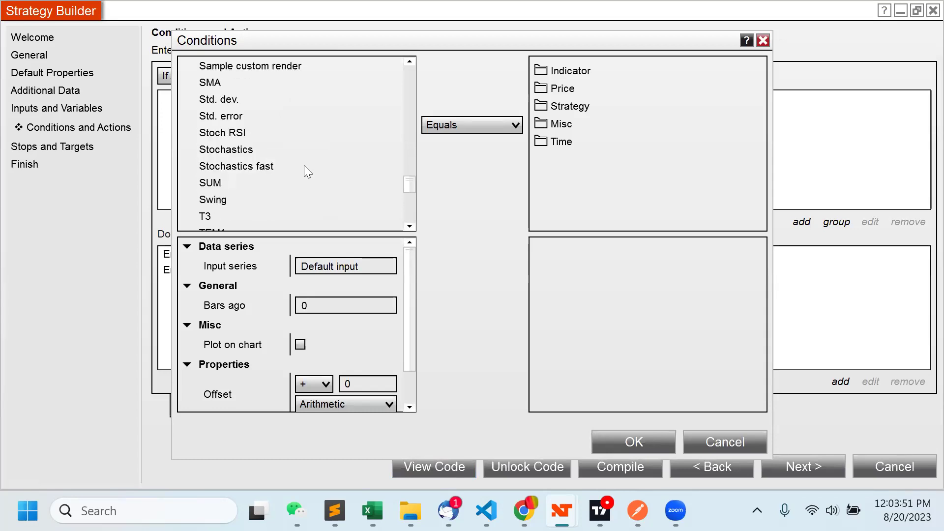
{"action": "scroll", "coordinate": [310, 159], "scroll_direction": "up", "scroll_amount": 1}
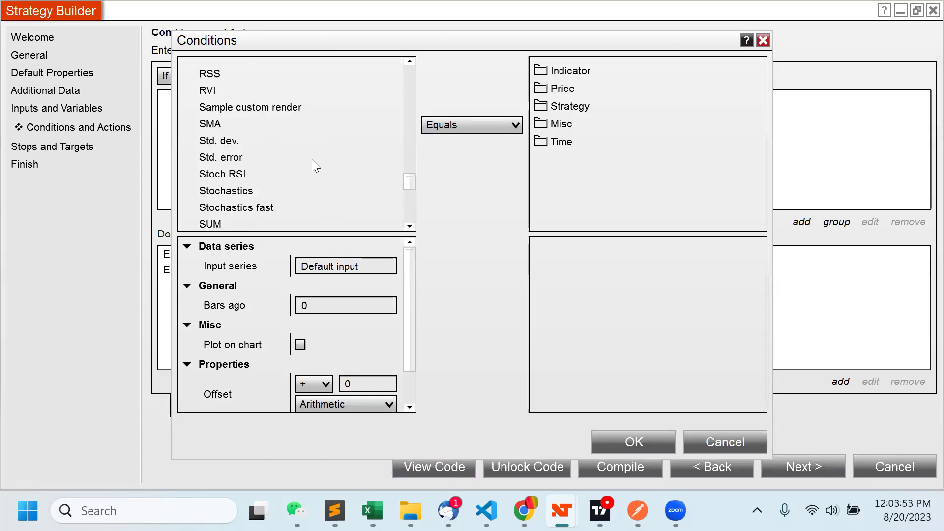
{"action": "scroll", "coordinate": [311, 160], "scroll_direction": "up", "scroll_amount": 2}
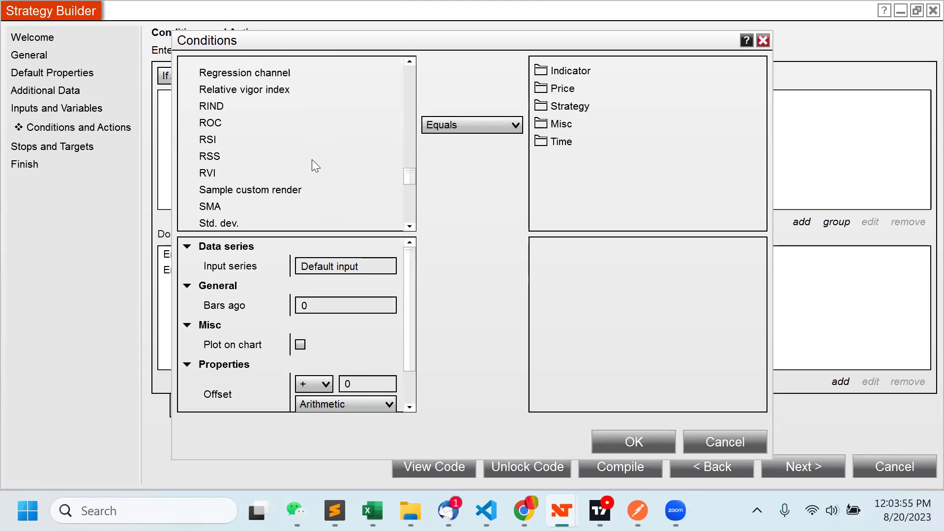
{"action": "scroll", "coordinate": [312, 159], "scroll_direction": "up", "scroll_amount": 2}
{"action": "scroll", "coordinate": [314, 159], "scroll_direction": "up", "scroll_amount": 1}
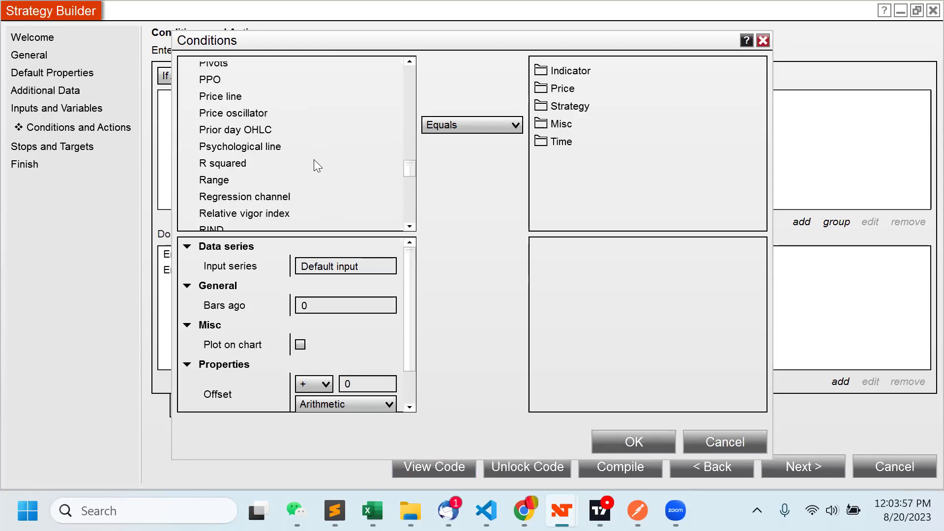
{"action": "scroll", "coordinate": [313, 159], "scroll_direction": "up", "scroll_amount": 1}
{"action": "scroll", "coordinate": [314, 159], "scroll_direction": "up", "scroll_amount": 2}
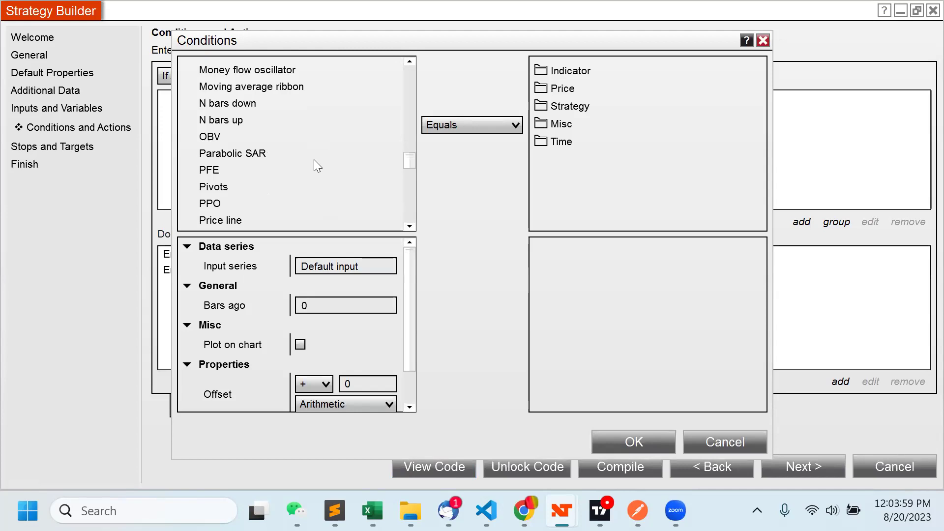
{"action": "scroll", "coordinate": [314, 159], "scroll_direction": "up", "scroll_amount": 3}
{"action": "scroll", "coordinate": [313, 159], "scroll_direction": "up", "scroll_amount": 4}
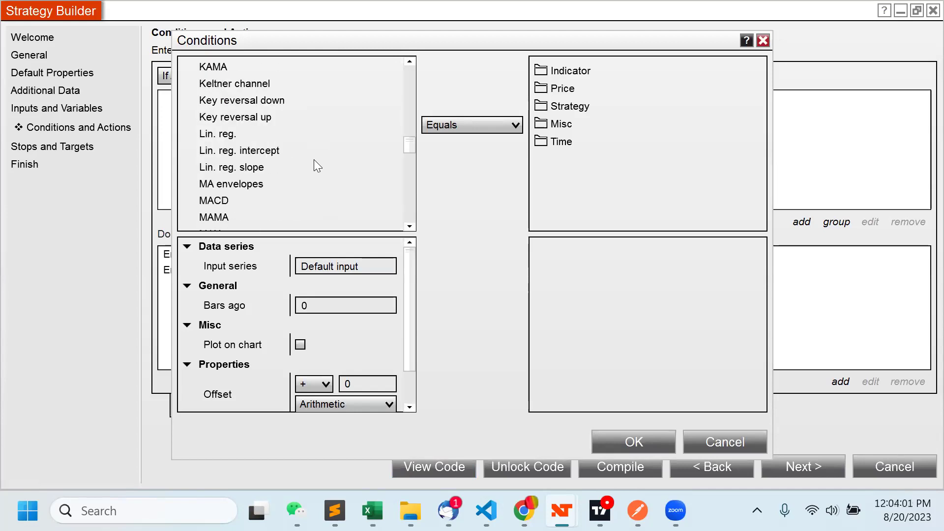
{"action": "scroll", "coordinate": [313, 159], "scroll_direction": "up", "scroll_amount": 7}
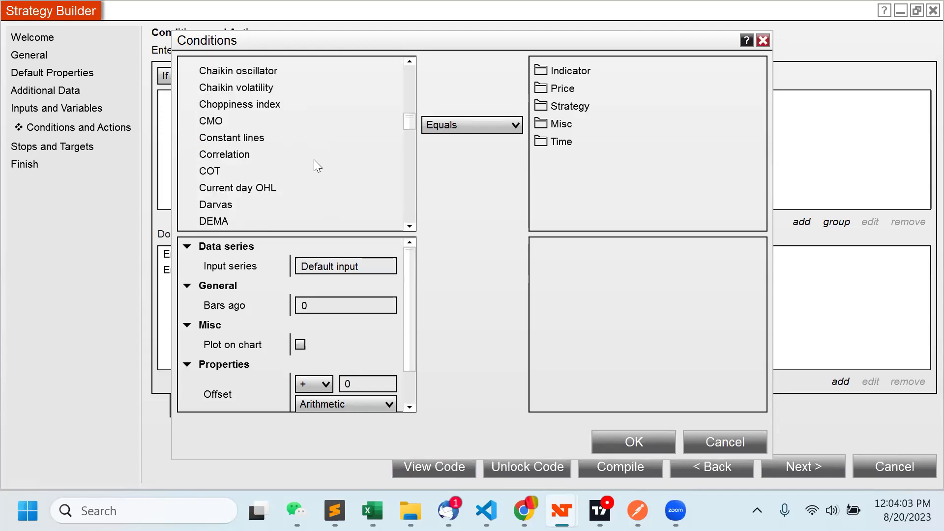
{"action": "scroll", "coordinate": [314, 159], "scroll_direction": "up", "scroll_amount": 3}
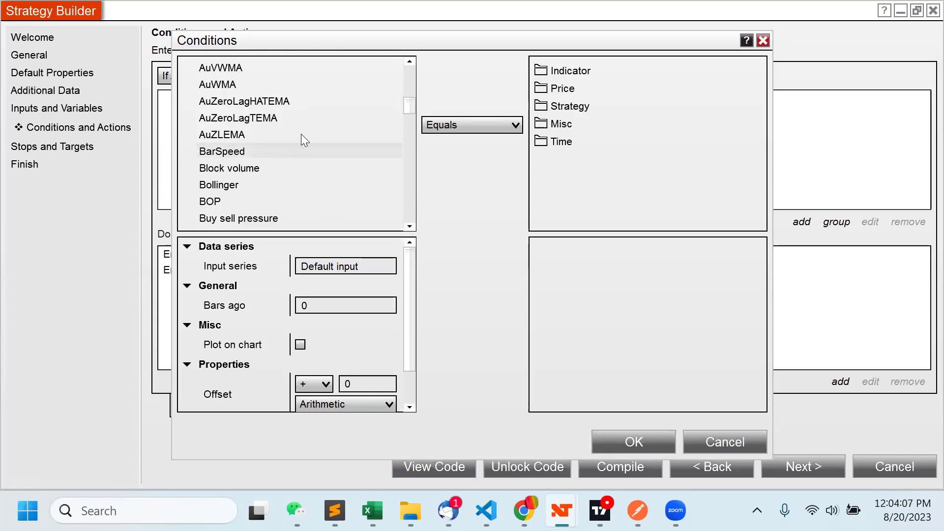
Step: Pick AuZeroLagHATEMA as the condition's first operand and look through the other indicators
{"action": "left_click", "coordinate": [251, 102]}
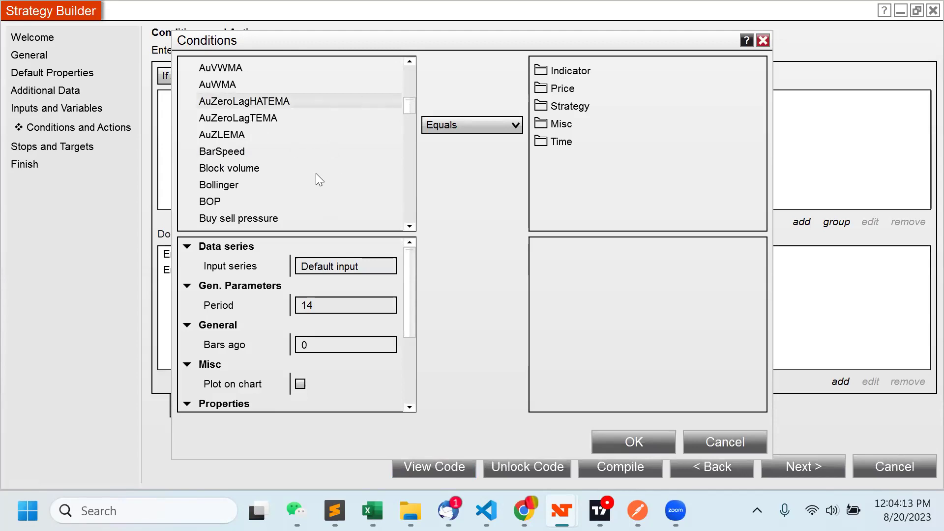
{"action": "scroll", "coordinate": [315, 173], "scroll_direction": "down", "scroll_amount": 4}
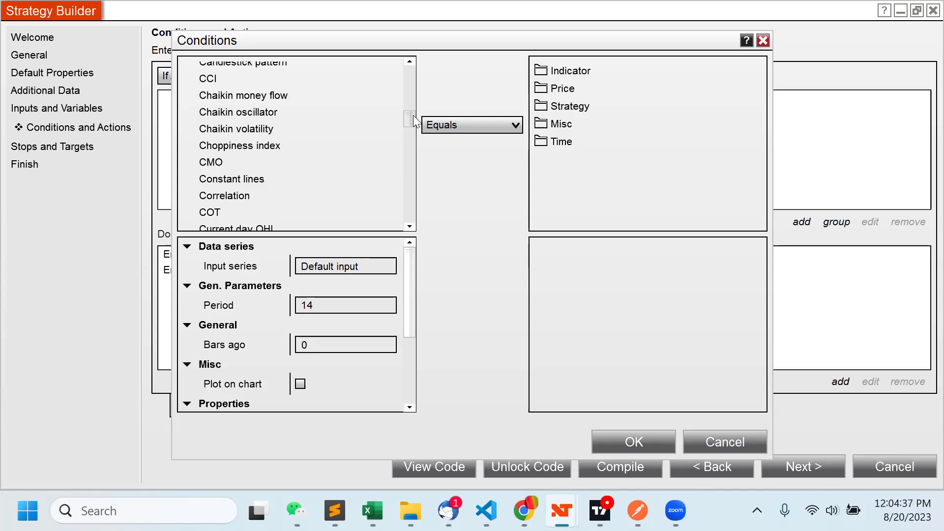
{"action": "left_click_drag", "start_coordinate": [413, 117], "coordinate": [414, 77]}
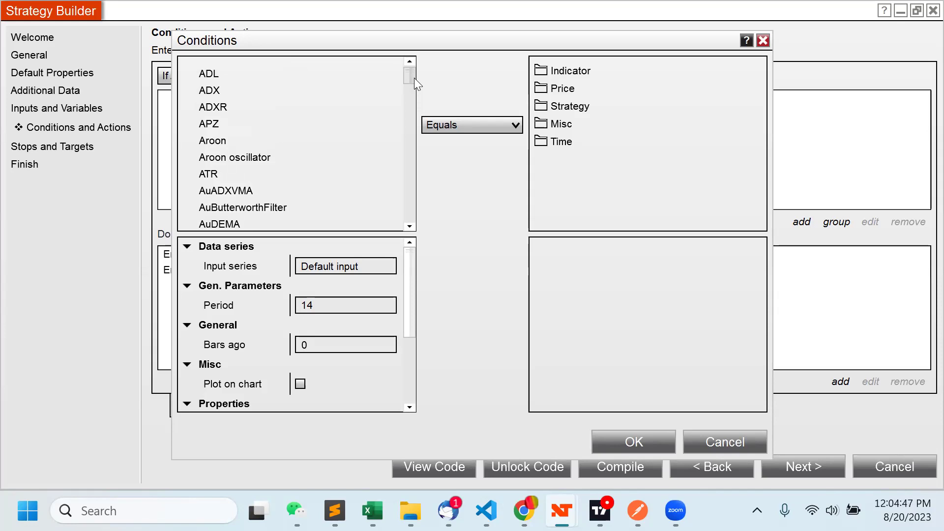
Step: Discard the new Set 2 condition after looking through the indicators, and finish the strategy setup
{"action": "mouse_move", "coordinate": [414, 78]}
{"action": "left_mouse_down"}
{"action": "mouse_move", "coordinate": [391, 154]}
{"action": "mouse_move", "coordinate": [391, 216]}
{"action": "mouse_move", "coordinate": [409, 73]}
{"action": "left_mouse_up"}
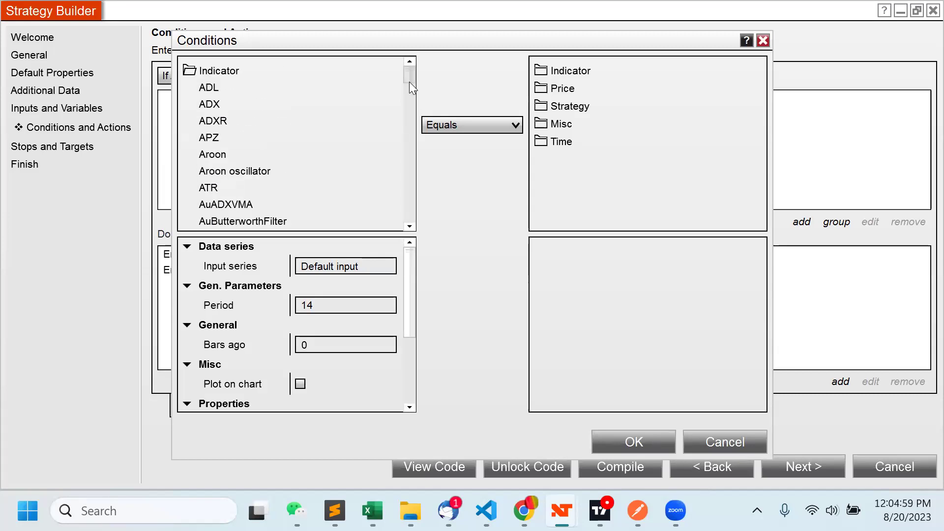
{"action": "left_click_drag", "start_coordinate": [409, 78], "coordinate": [408, 88]}
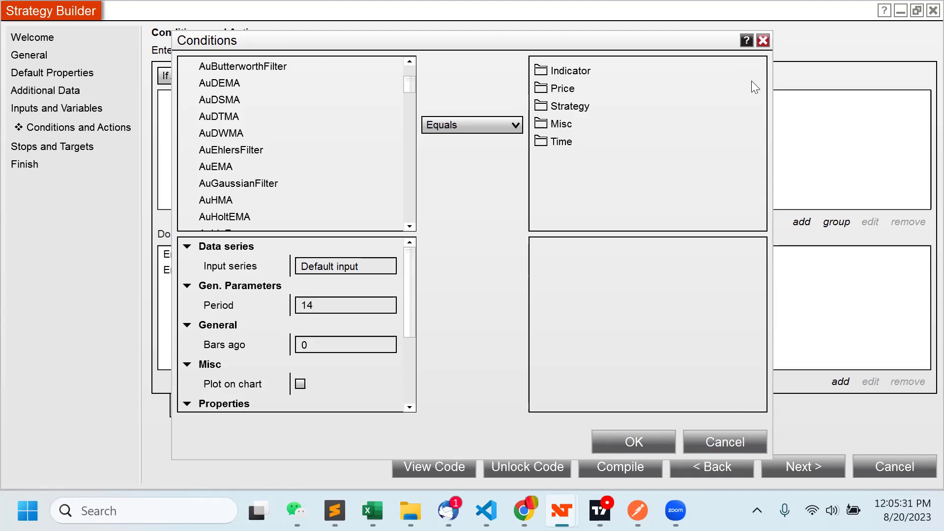
{"action": "left_click", "coordinate": [744, 442]}
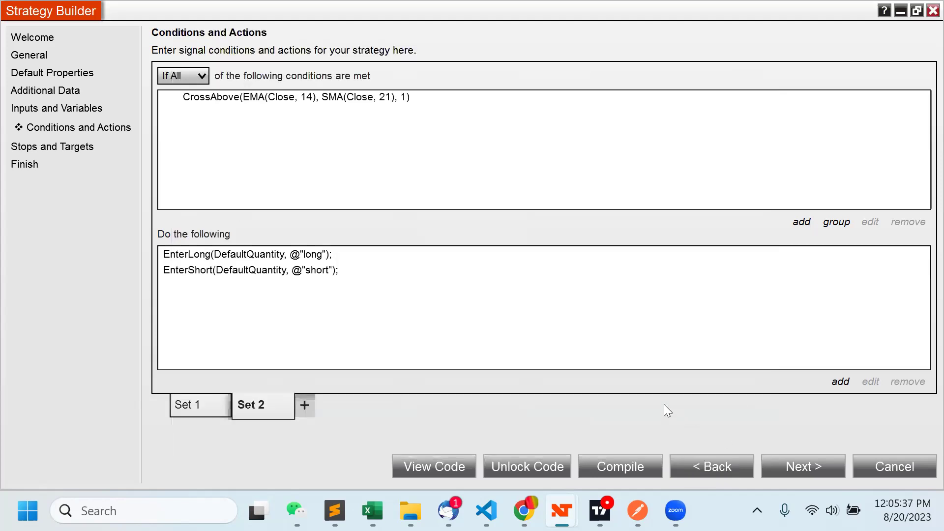
{"action": "left_click", "coordinate": [808, 465]}
{"action": "left_click", "coordinate": [808, 466]}
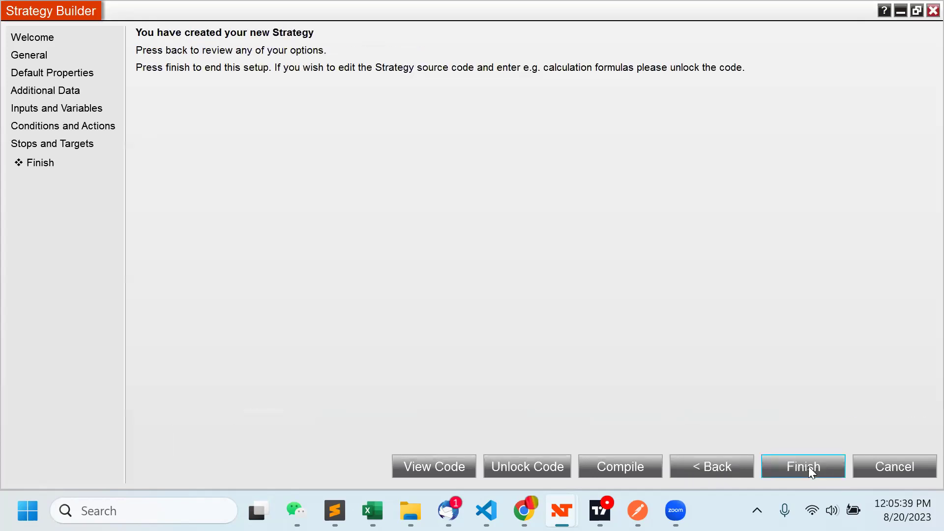
{"action": "left_click", "coordinate": [808, 466]}
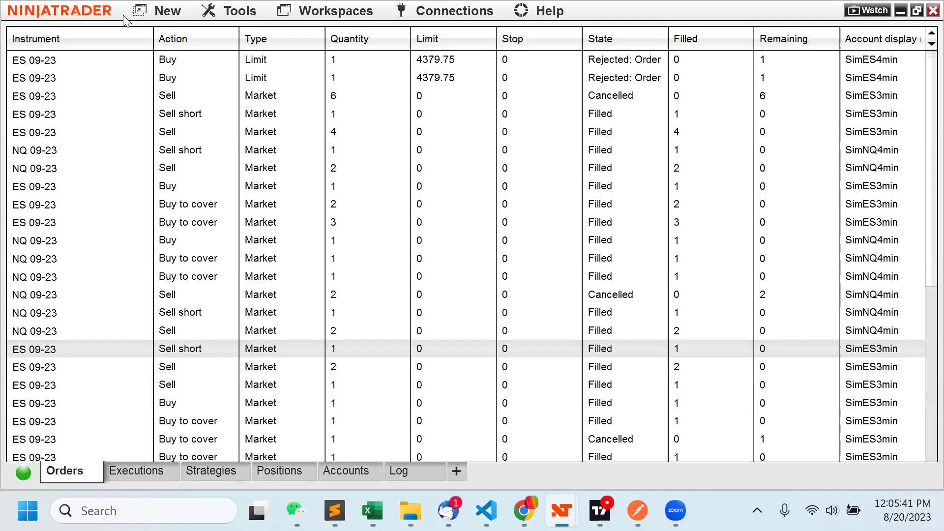
Step: Open a maximized Strategy Analyzer and select EMACrossSMA2 as the strategy to backtest
{"action": "left_click", "coordinate": [165, 10]}
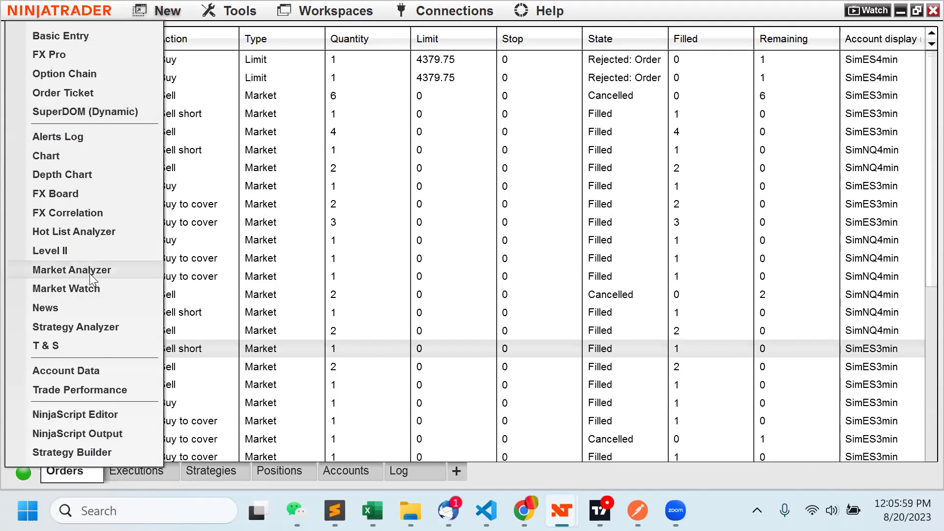
{"action": "left_click", "coordinate": [87, 328]}
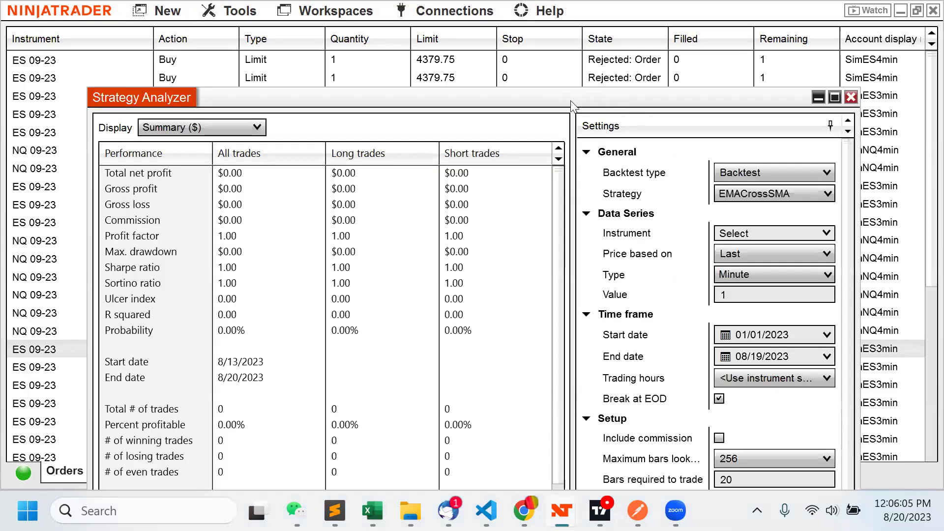
{"action": "left_click_drag", "start_coordinate": [570, 99], "coordinate": [533, 36]}
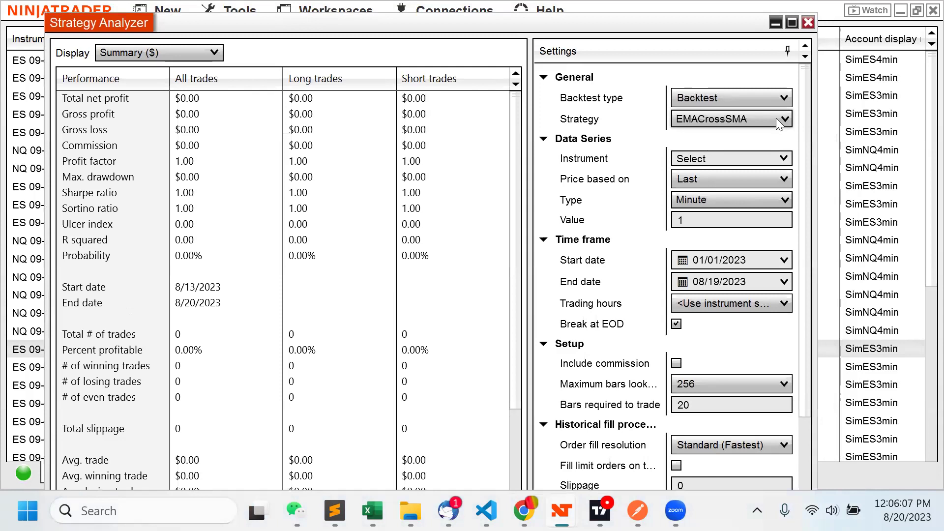
{"action": "left_click", "coordinate": [775, 118]}
{"action": "left_click", "coordinate": [755, 155]}
{"action": "left_click", "coordinate": [791, 21]}
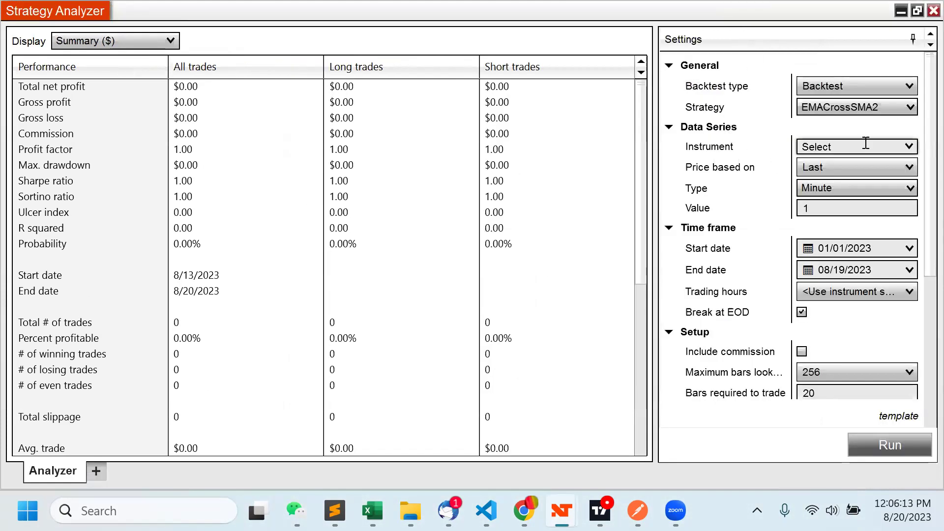
Step: Set the instrument to ES 09-23 and run the backtest on 1-minute bars
{"action": "left_click", "coordinate": [897, 148]}
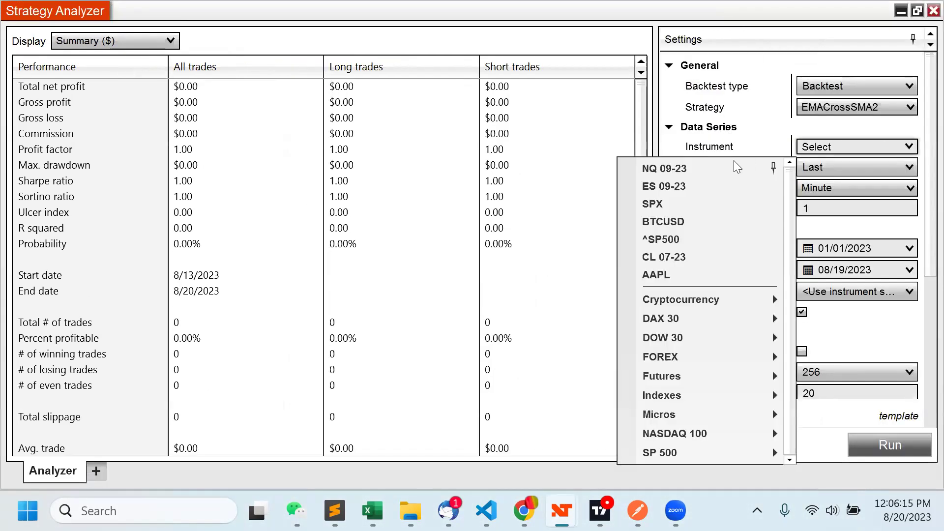
{"action": "left_click", "coordinate": [698, 189]}
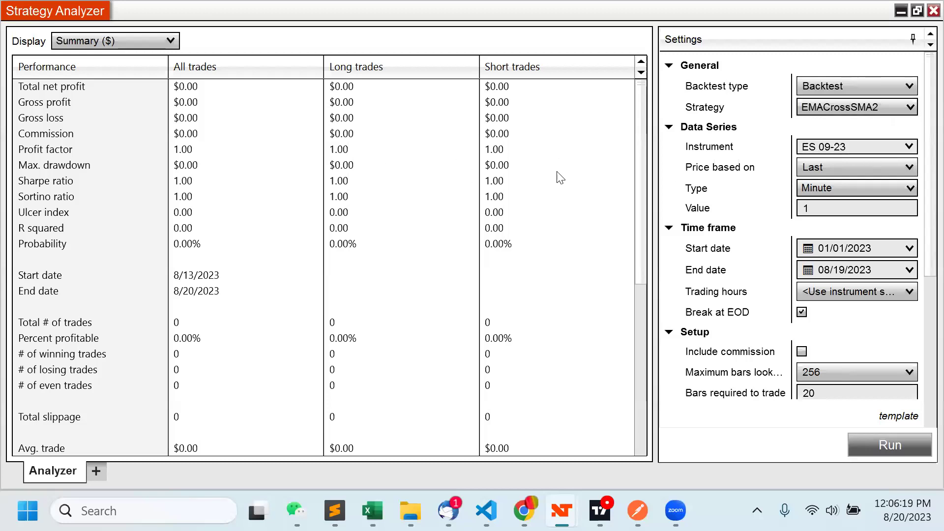
{"action": "left_click", "coordinate": [836, 208]}
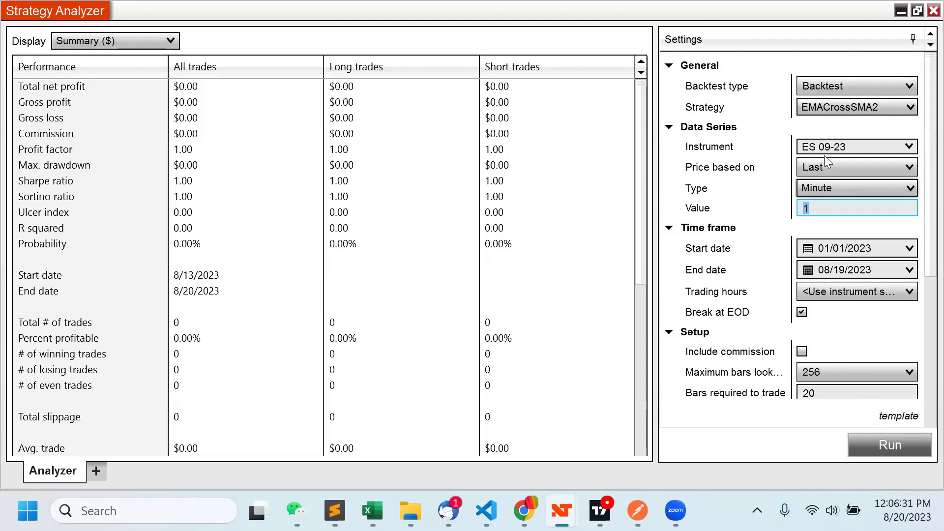
{"action": "left_click", "coordinate": [889, 447]}
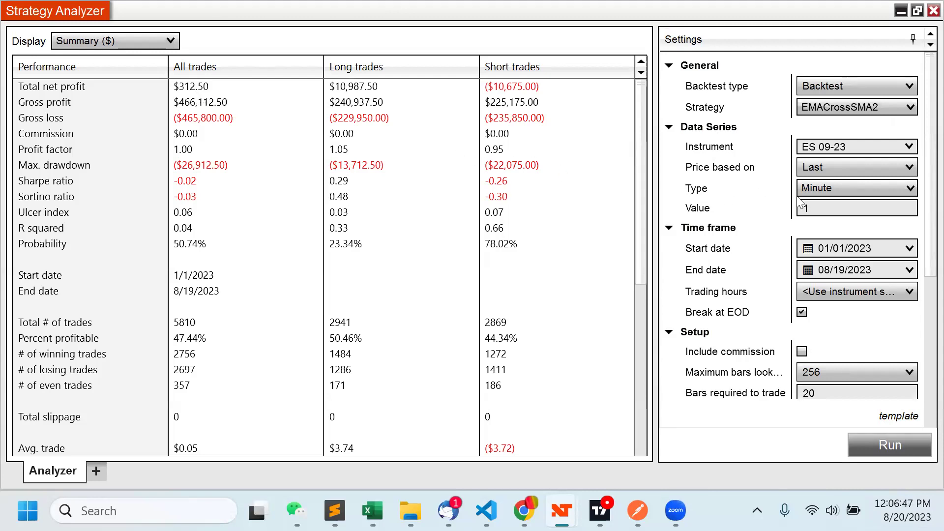
Step: Run the ES 09-23 backtest with the bar value set to 2 minutes and again with 3 minutes
{"action": "left_click", "coordinate": [848, 208]}
{"action": "type", "text": "2"}
{"action": "left_click", "coordinate": [886, 445]}
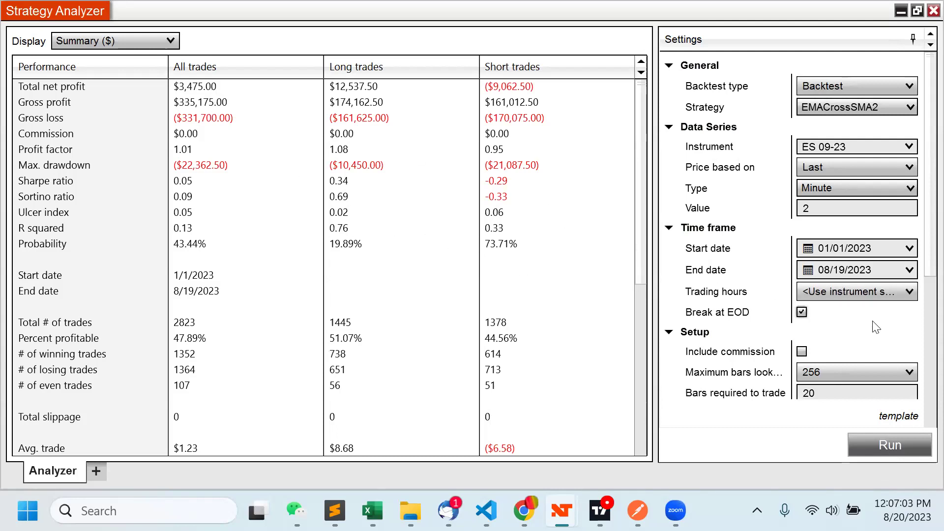
{"action": "double_click", "coordinate": [822, 206]}
{"action": "type", "text": "3"}
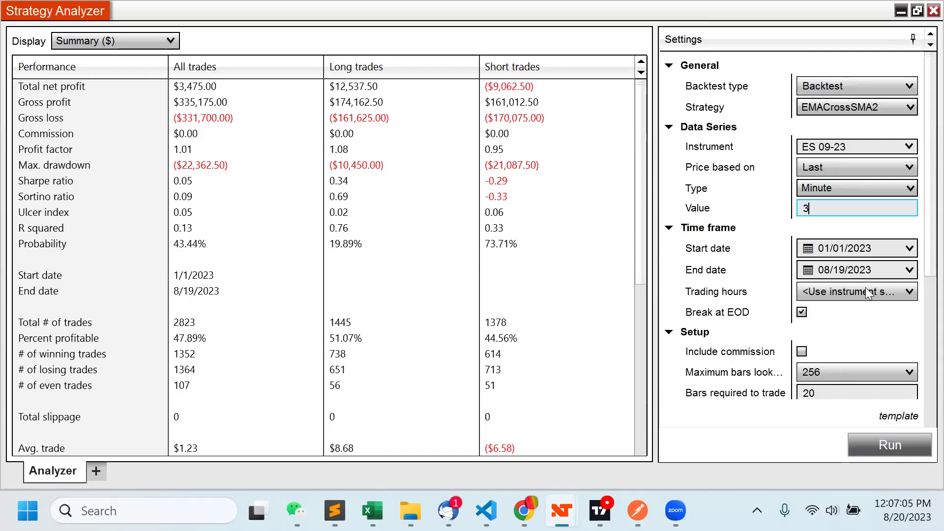
{"action": "left_click", "coordinate": [892, 450]}
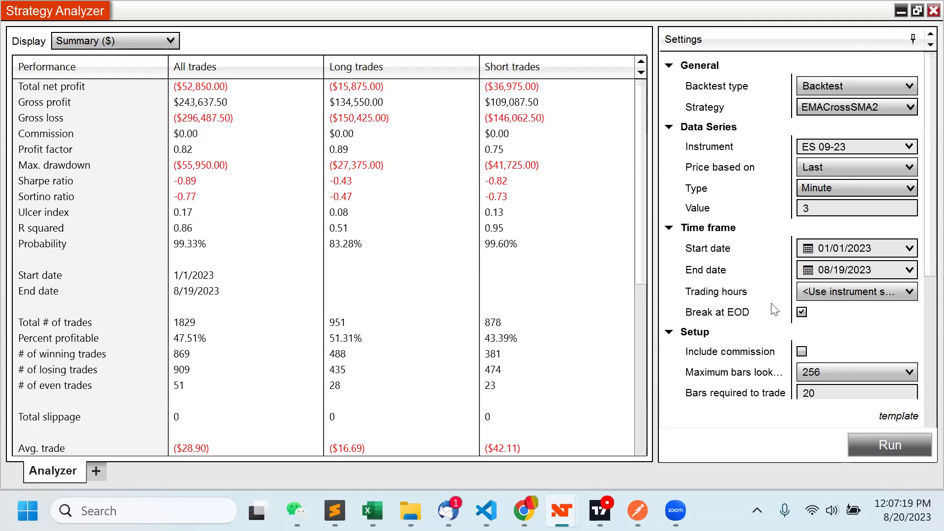
Step: Repeat the ES 09-23 backtest on 4-minute bars and again on 5-minute bars
{"action": "left_click", "coordinate": [821, 209]}
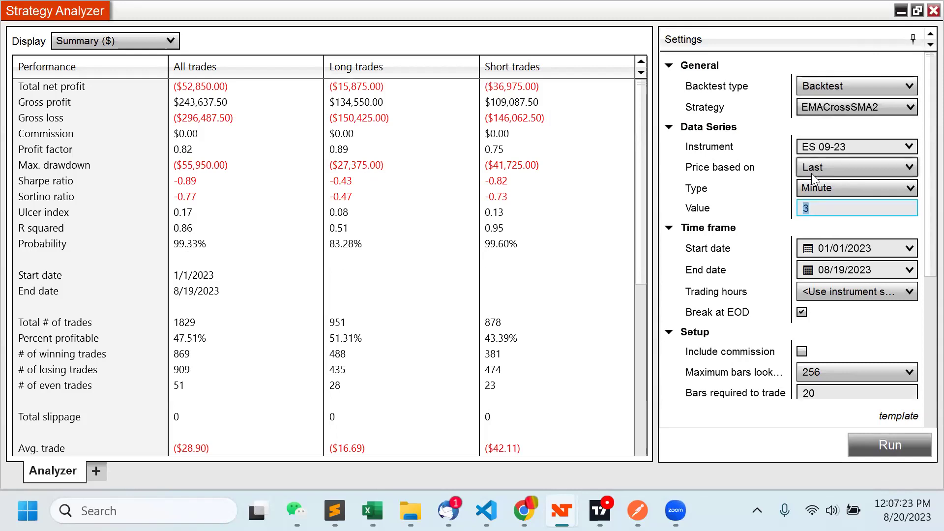
{"action": "type", "text": "4"}
{"action": "left_click", "coordinate": [883, 442]}
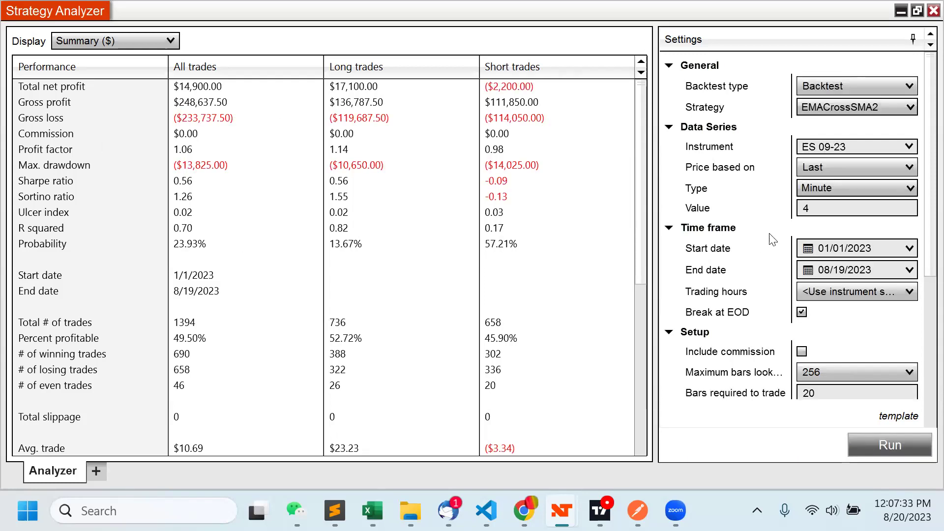
{"action": "left_click", "coordinate": [832, 207]}
{"action": "type", "text": "5"}
{"action": "left_click", "coordinate": [879, 445]}
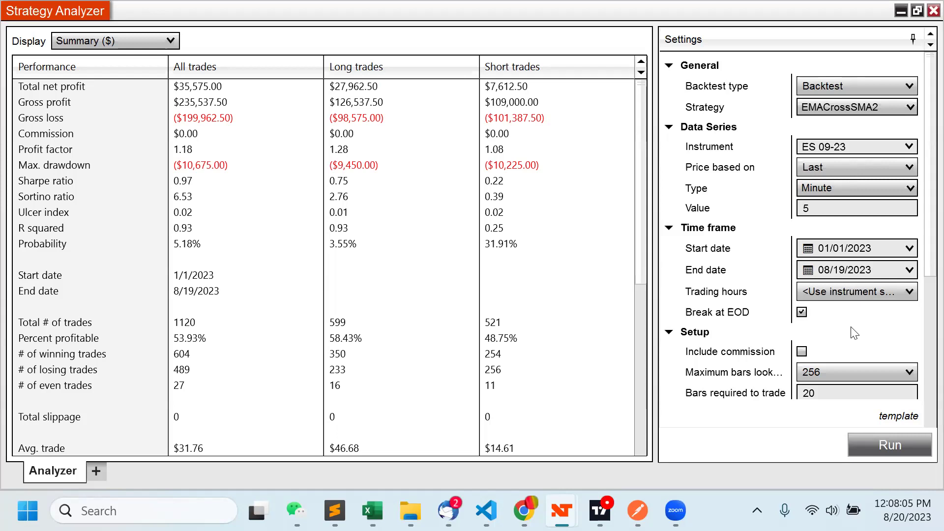
Step: Review the remaining backtest settings and rerun the ES 09-23 backtest on 6-minute bars
{"action": "scroll", "coordinate": [855, 331], "scroll_direction": "down", "scroll_amount": 4}
{"action": "scroll", "coordinate": [854, 333], "scroll_direction": "down", "scroll_amount": 1}
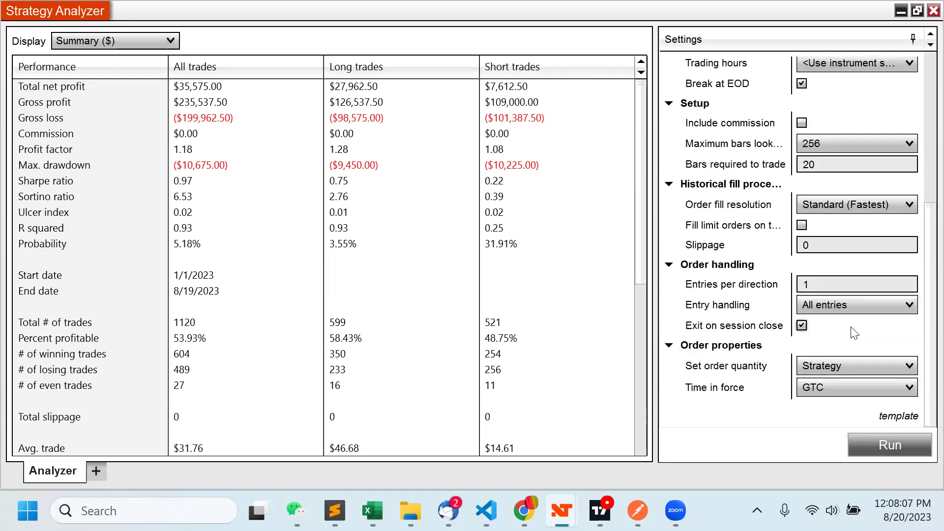
{"action": "scroll", "coordinate": [854, 333], "scroll_direction": "up", "scroll_amount": 4}
{"action": "scroll", "coordinate": [852, 328], "scroll_direction": "up", "scroll_amount": 1}
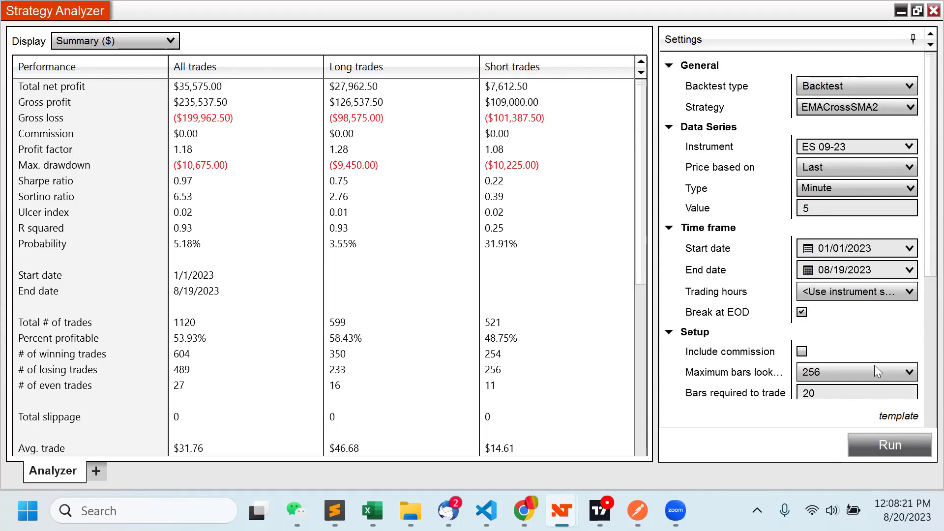
{"action": "left_click", "coordinate": [824, 208]}
{"action": "type", "text": "6"}
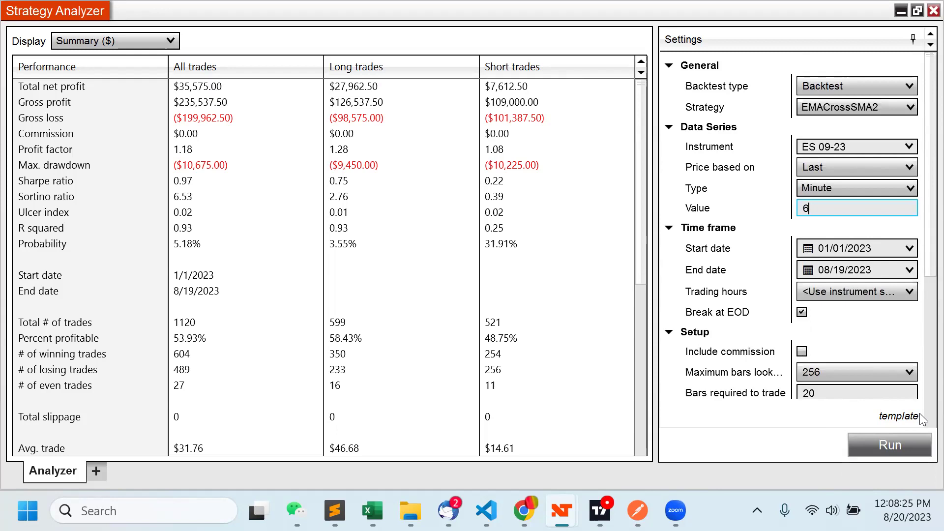
{"action": "left_click", "coordinate": [890, 442]}
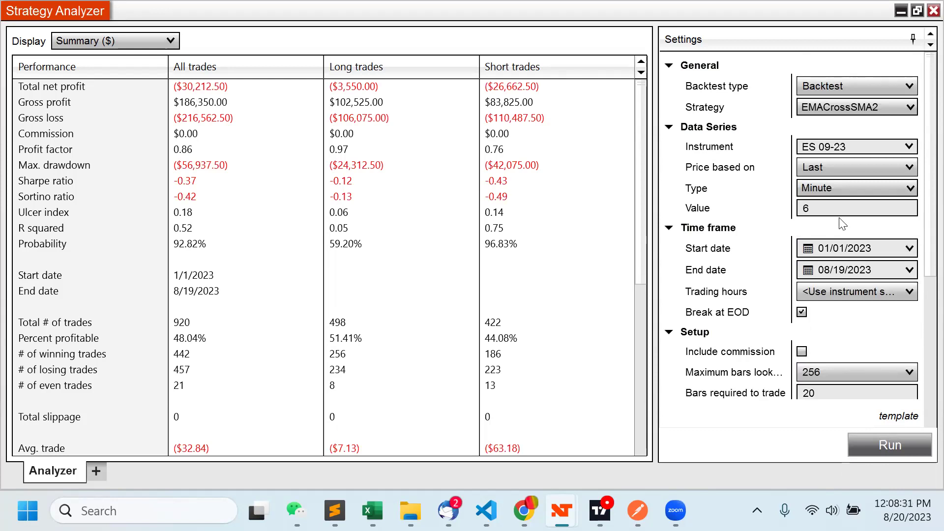
Step: Switch the instrument to NQ 09-23, set the bar value to 1 minute and run the backtest
{"action": "left_click", "coordinate": [909, 147]}
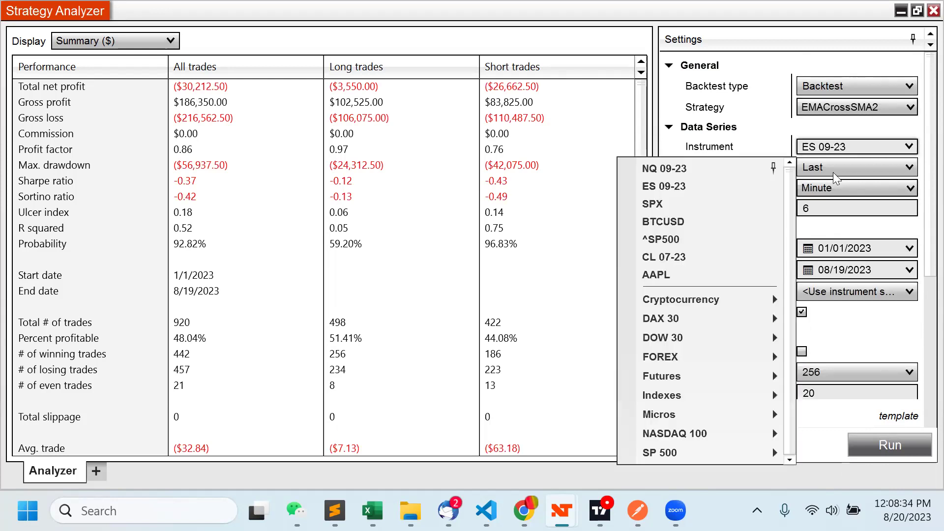
{"action": "left_click", "coordinate": [693, 172]}
{"action": "left_click", "coordinate": [820, 210]}
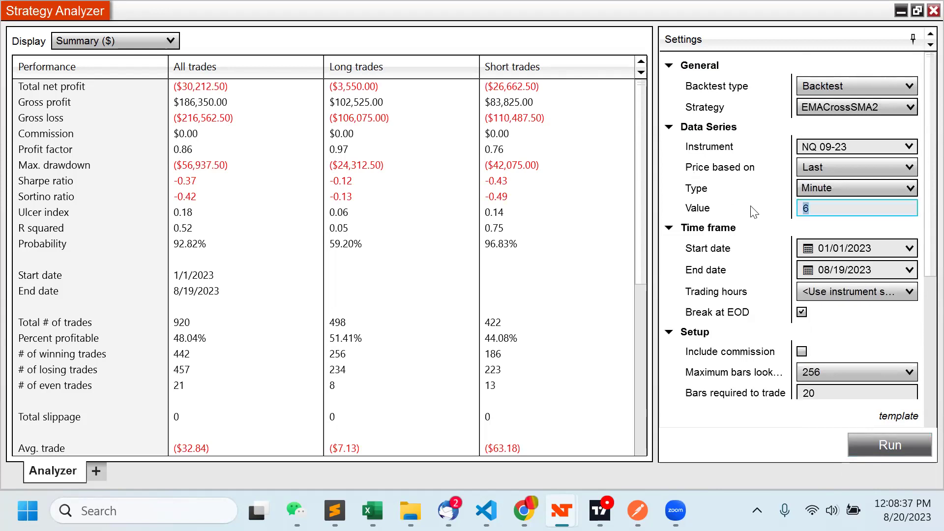
{"action": "type", "text": "1"}
{"action": "left_click", "coordinate": [871, 446]}
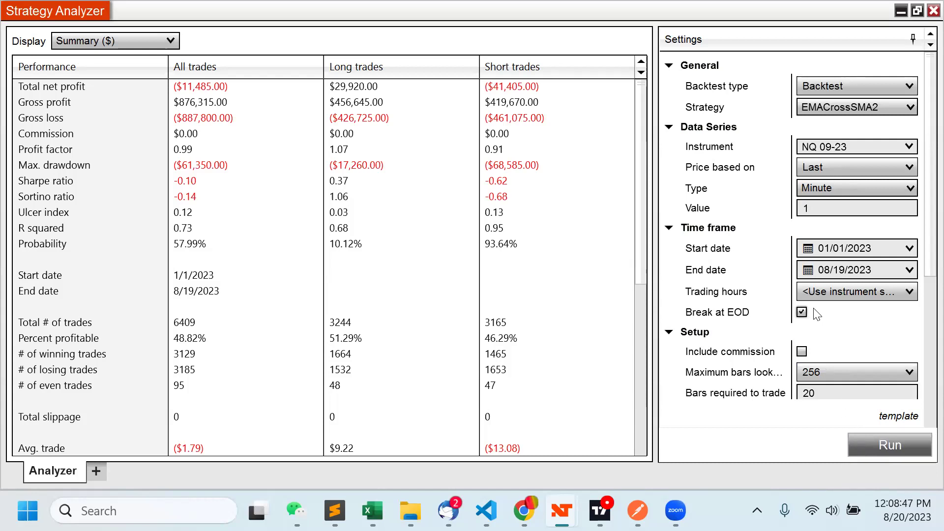
Step: Raise the computer's speaker volume in the system quick settings and return to the backtest
{"action": "double_click", "coordinate": [830, 209]}
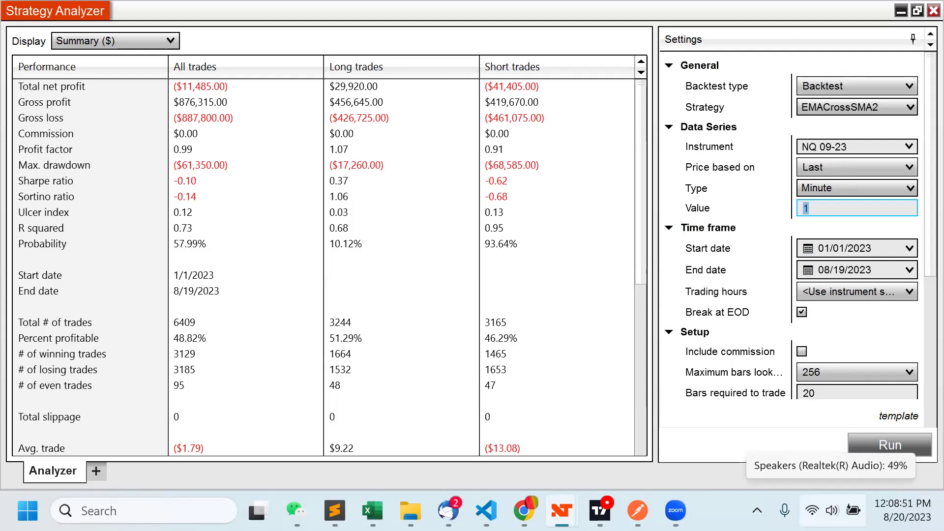
{"action": "left_click", "coordinate": [831, 511]}
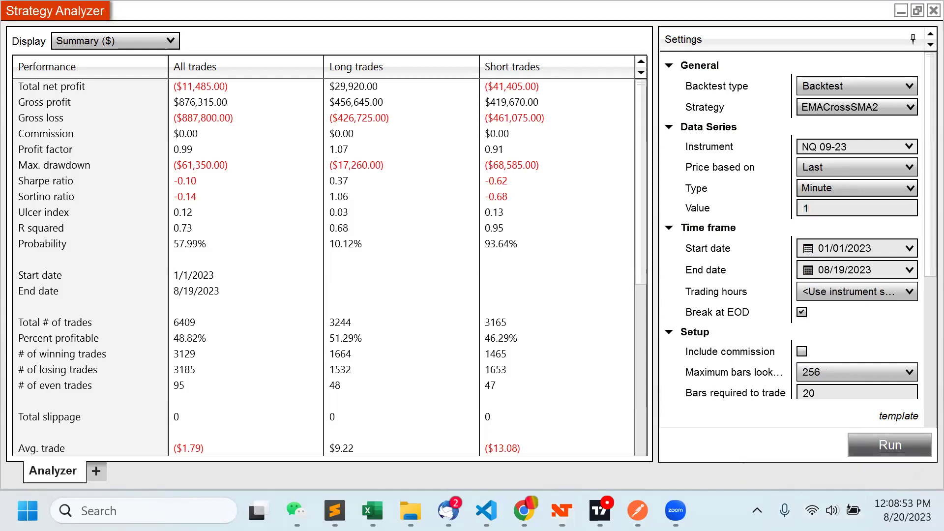
{"action": "left_click_drag", "start_coordinate": [777, 404], "coordinate": [820, 406]}
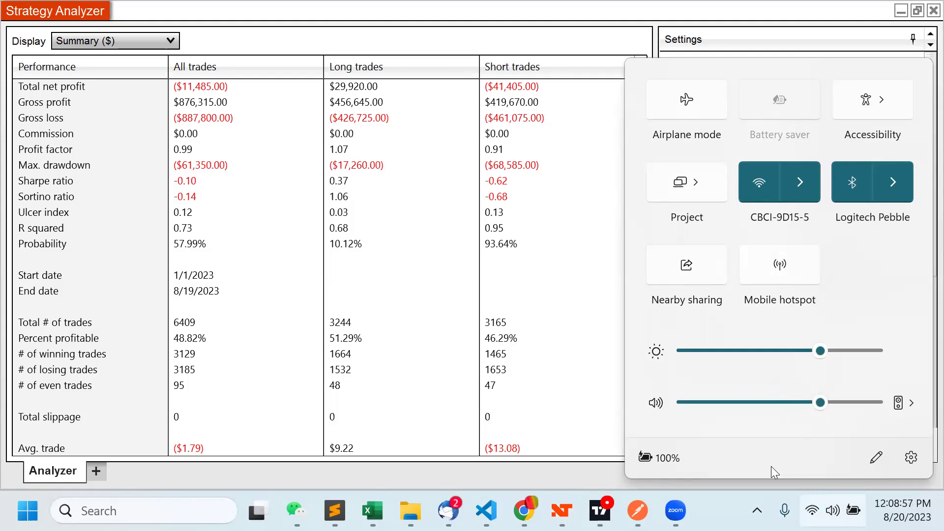
{"action": "left_click", "coordinate": [590, 46]}
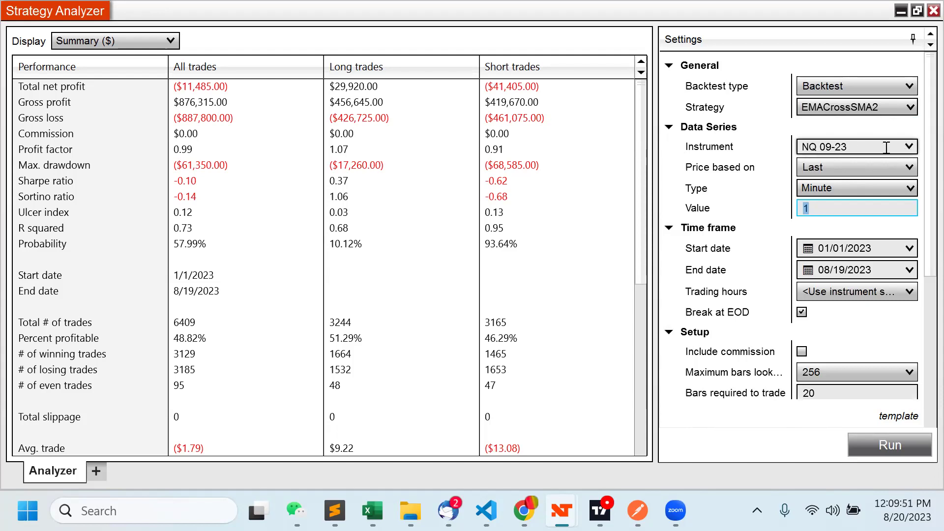
{"action": "left_click", "coordinate": [826, 207]}
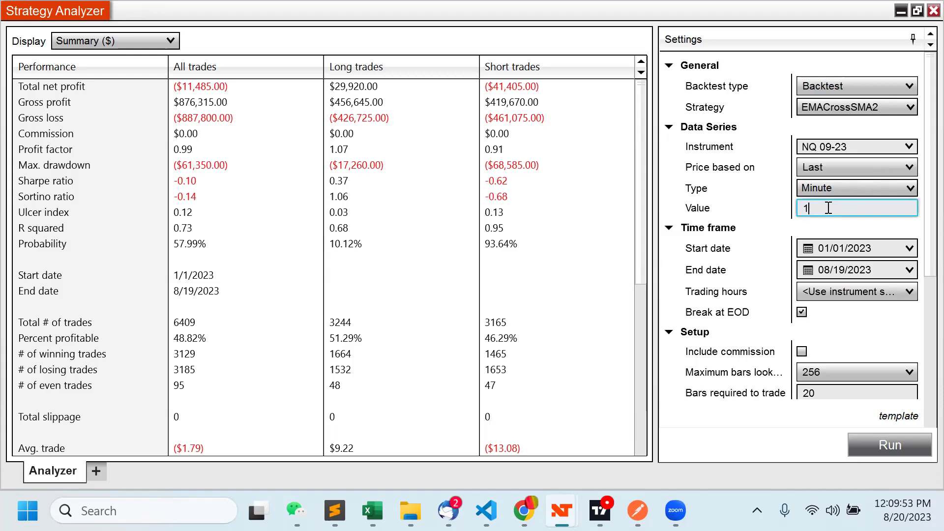
{"action": "left_click", "coordinate": [905, 148]}
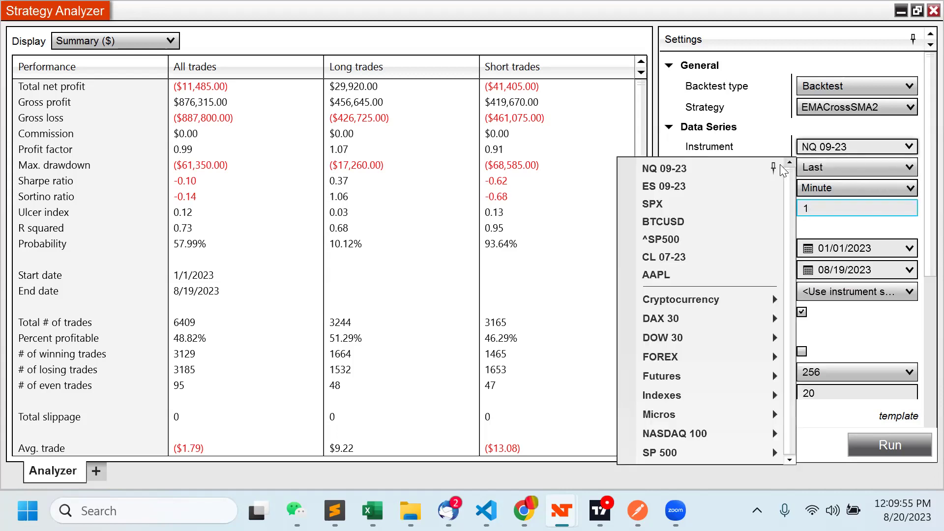
{"action": "left_click", "coordinate": [785, 140]}
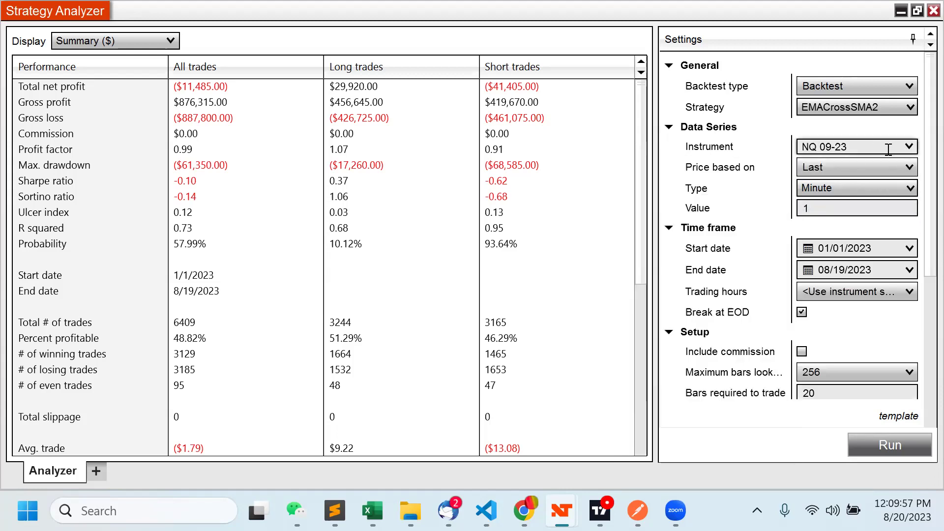
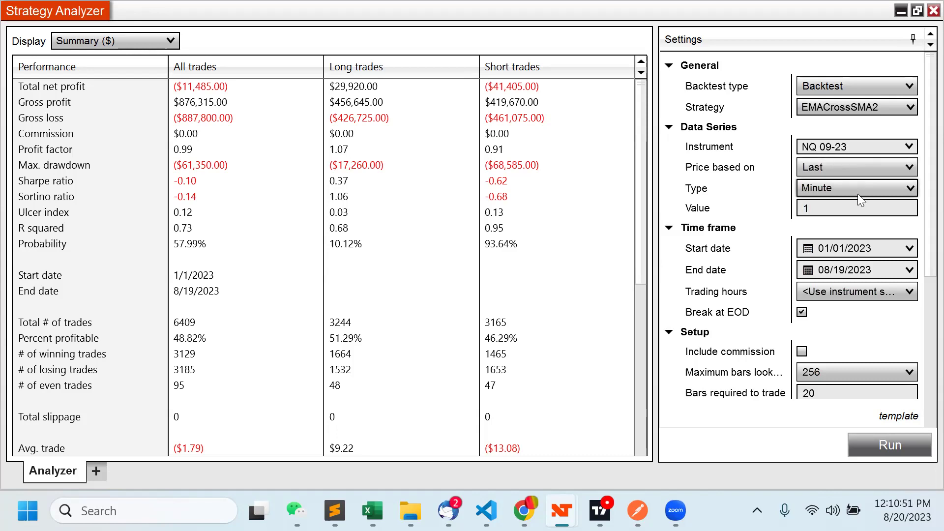
{"action": "left_click", "coordinate": [827, 208]}
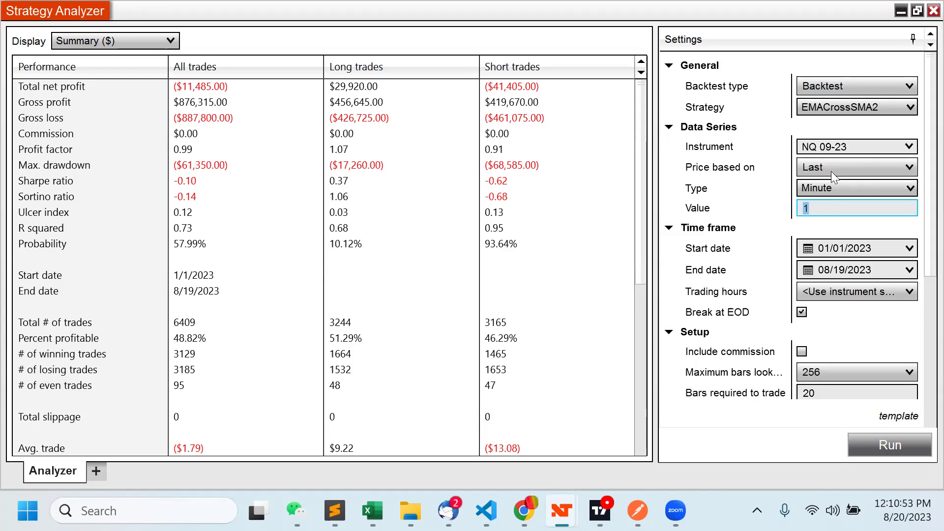
{"action": "left_click", "coordinate": [861, 146]}
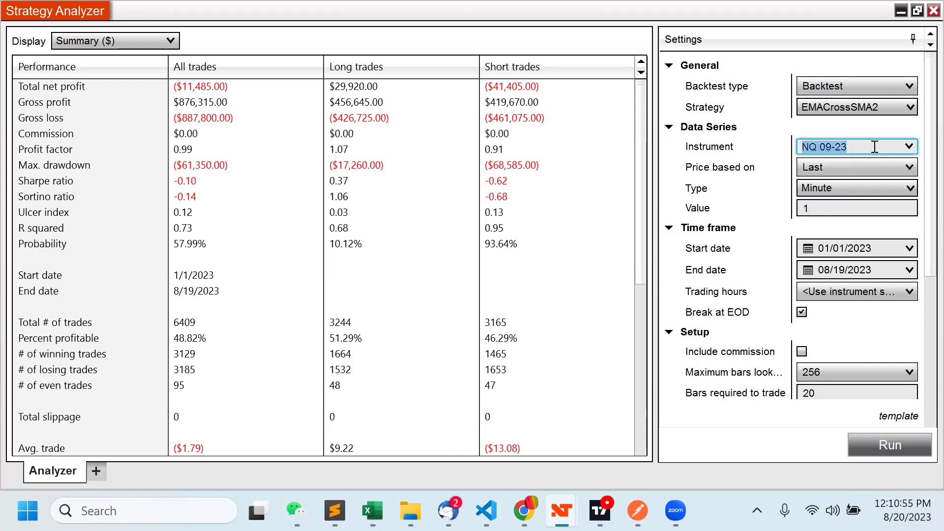
{"action": "left_click", "coordinate": [836, 208]}
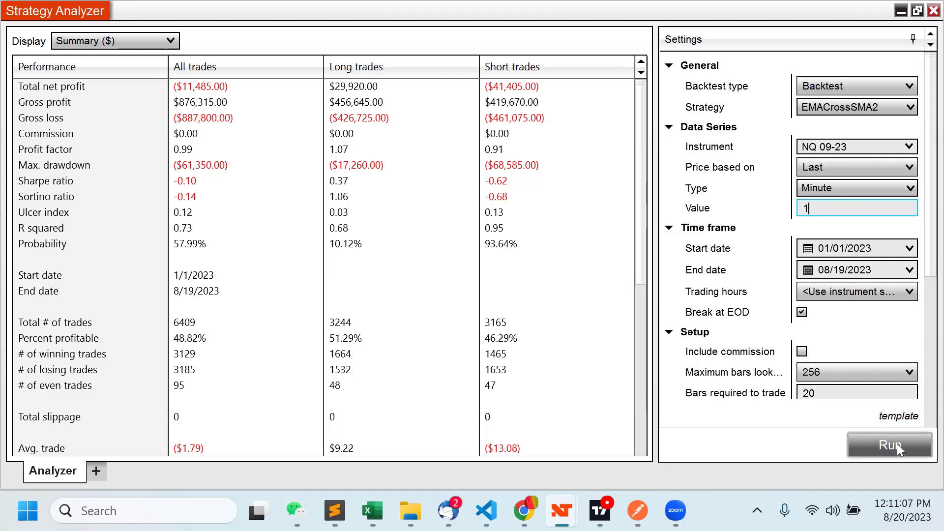
{"action": "left_click", "coordinate": [883, 89]}
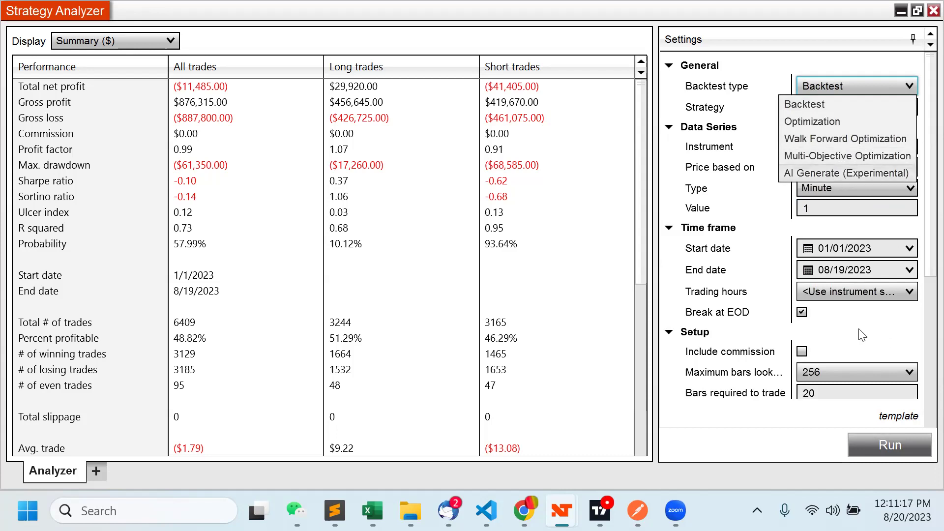
{"action": "left_click", "coordinate": [763, 107]}
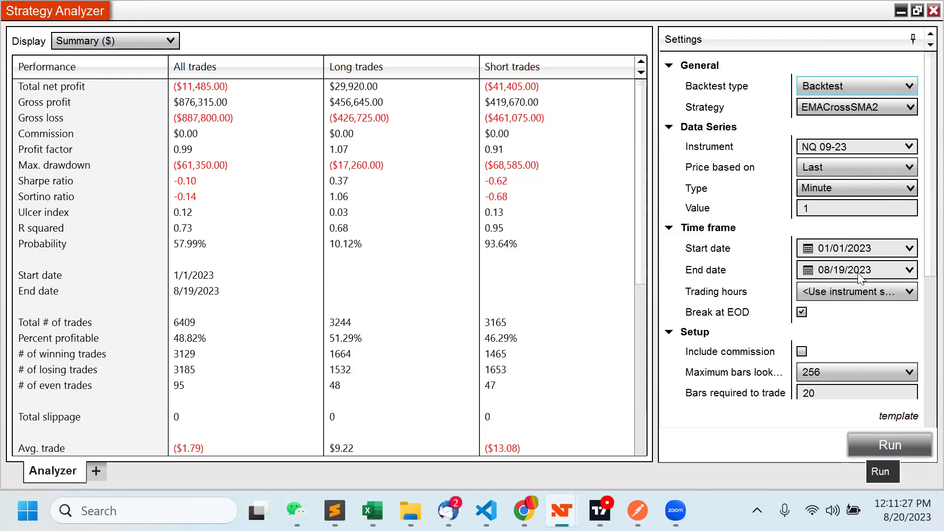
Step: Switch to the ES 09-23 chart and replace its configured EMASMA strategy with EMACrossSMA2
{"action": "left_click", "coordinate": [901, 11]}
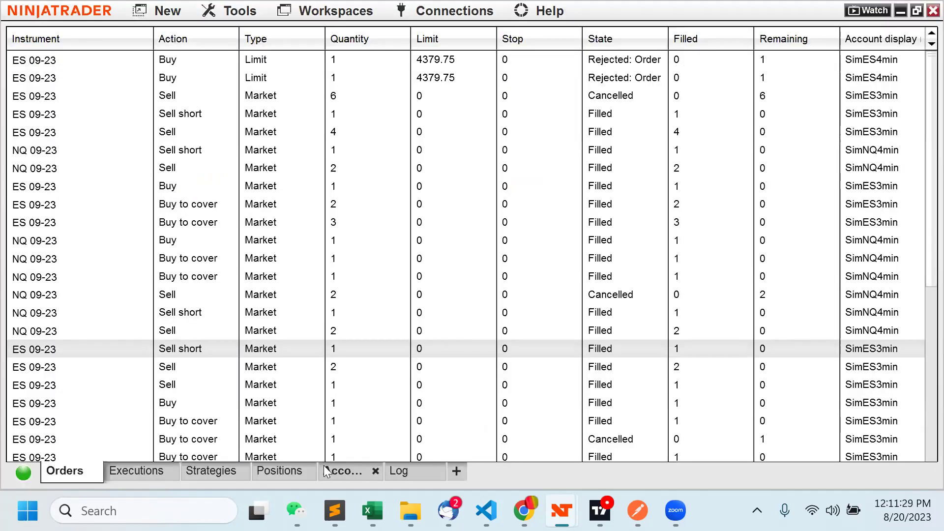
{"action": "mouse_move", "coordinate": [495, 499]}
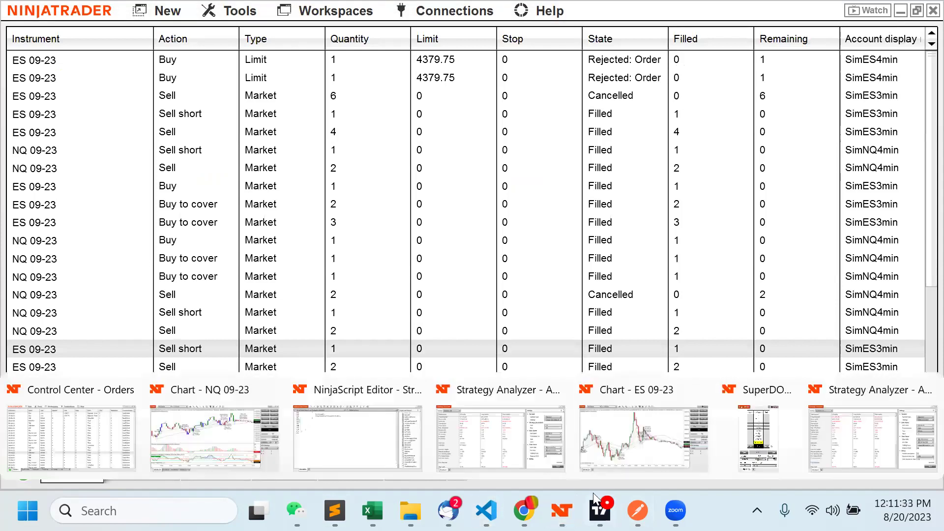
{"action": "left_click", "coordinate": [598, 432]}
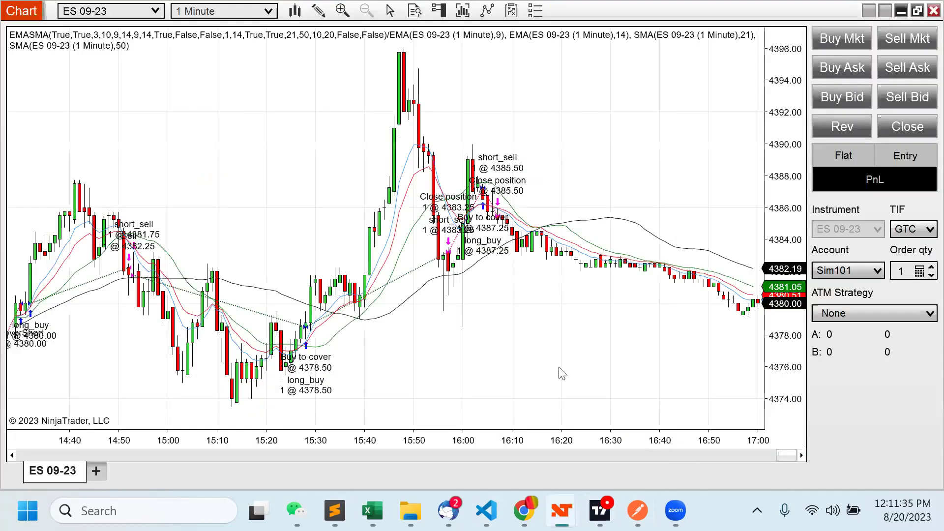
{"action": "left_click", "coordinate": [512, 11]}
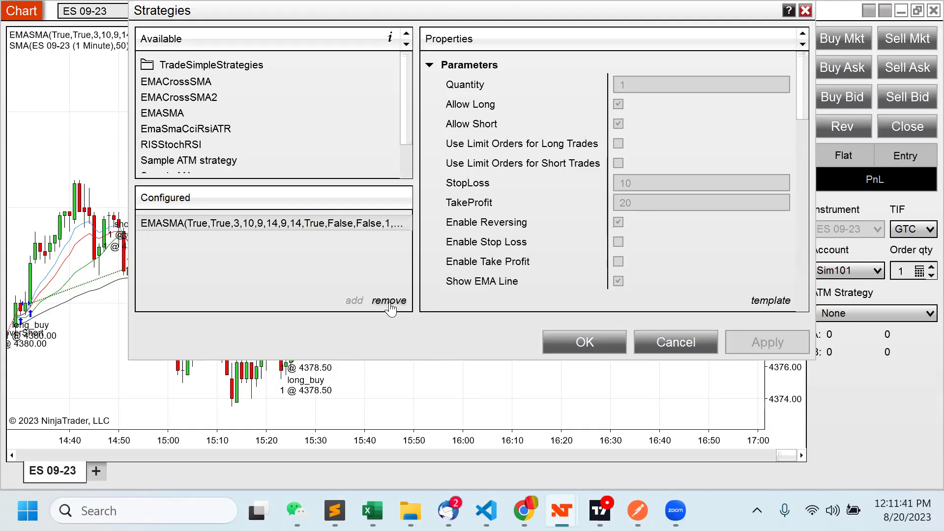
{"action": "left_click", "coordinate": [390, 304]}
{"action": "left_click", "coordinate": [185, 98]}
{"action": "left_click", "coordinate": [352, 304]}
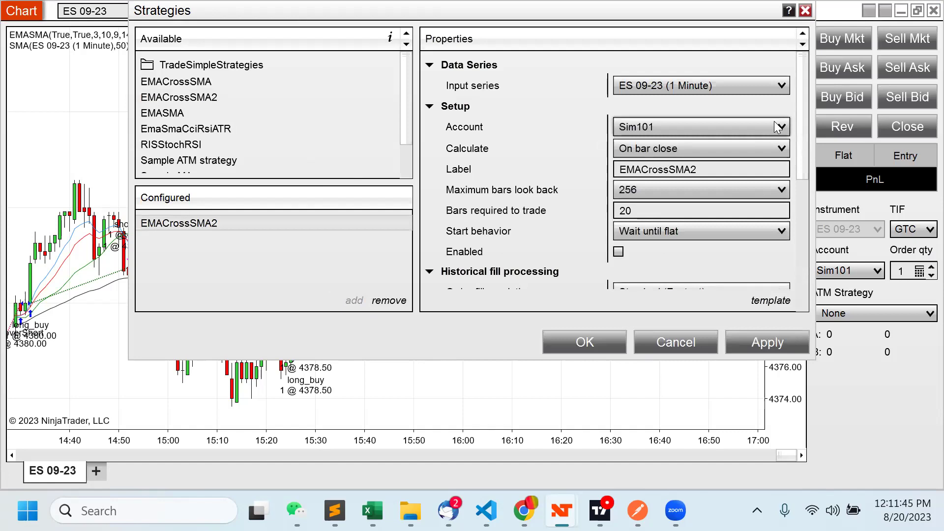
Step: Assign the chart's EMACrossSMA2 strategy to the SimES5min account, check its remaining properties and apply it
{"action": "left_click", "coordinate": [777, 127]}
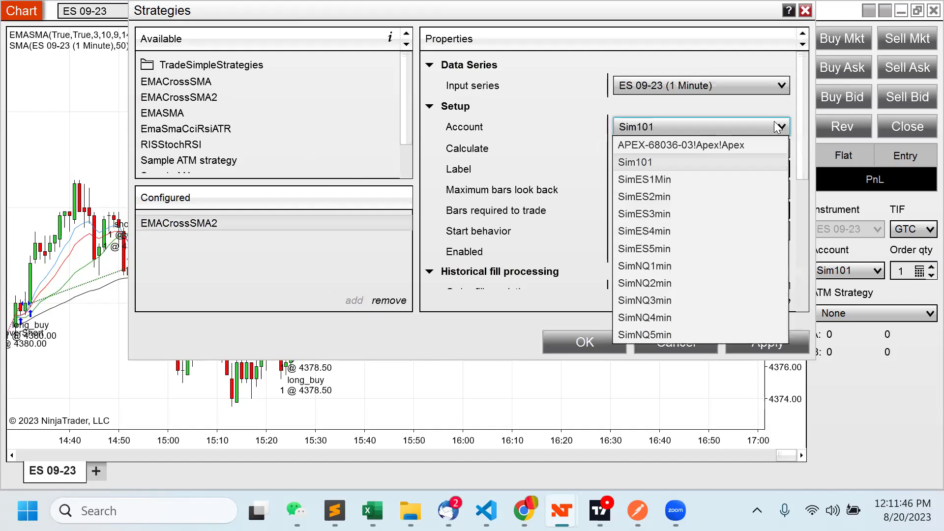
{"action": "left_click", "coordinate": [678, 248]}
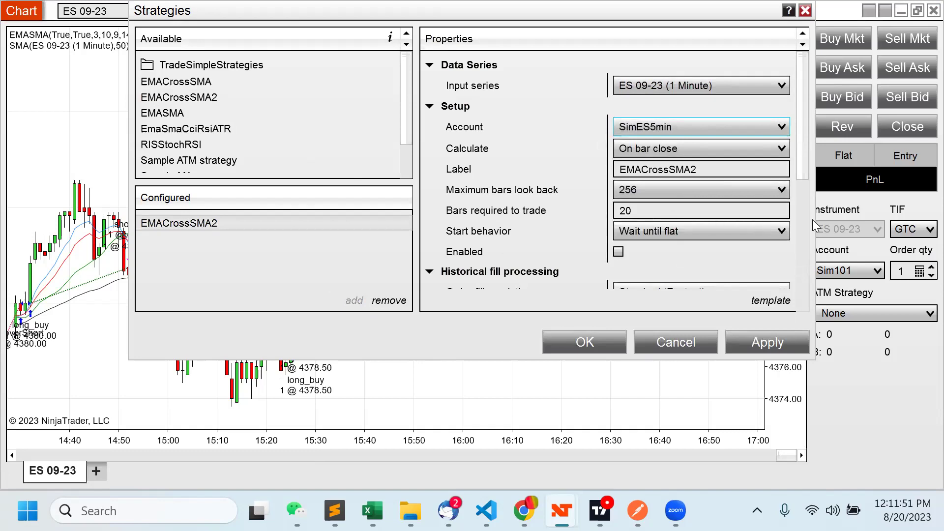
{"action": "scroll", "coordinate": [799, 148], "scroll_direction": "down", "scroll_amount": 4}
{"action": "scroll", "coordinate": [773, 251], "scroll_direction": "down", "scroll_amount": 3}
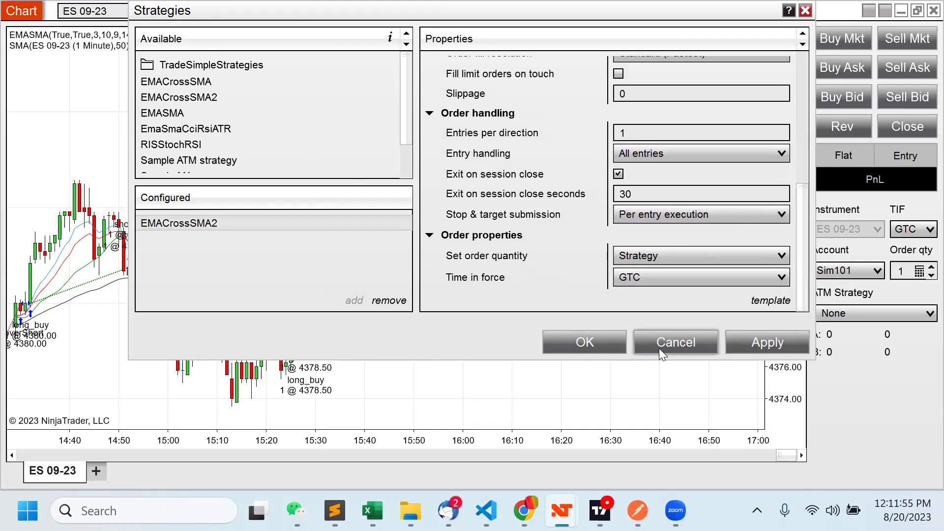
{"action": "left_click", "coordinate": [767, 343]}
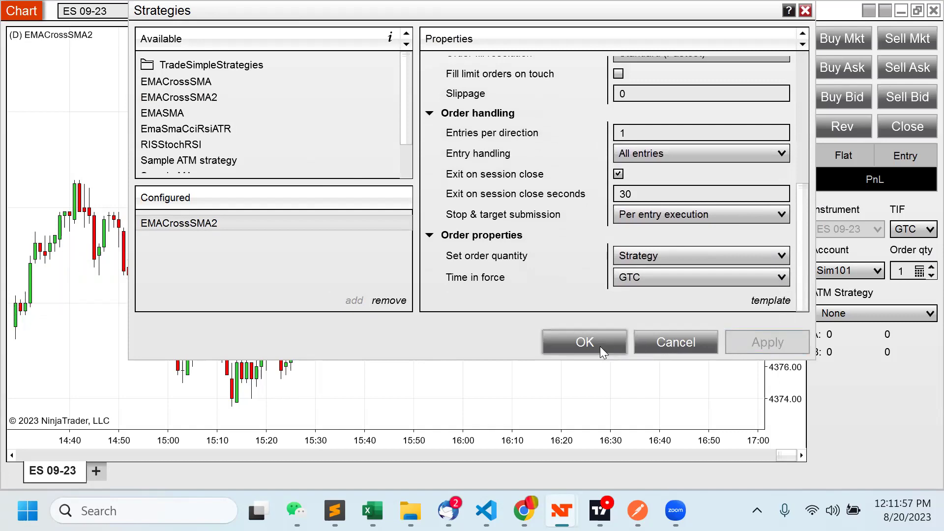
{"action": "left_click", "coordinate": [584, 343]}
Step: Enable the EMACrossSMA2 strategy on ES 09-23 in the Control Center's strategy list
{"action": "mouse_move", "coordinate": [542, 491]}
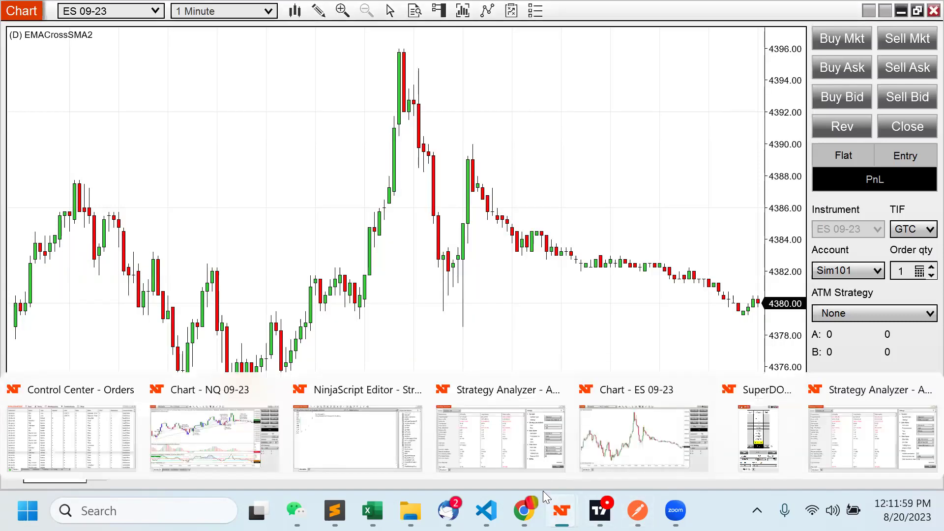
{"action": "left_click", "coordinate": [113, 427]}
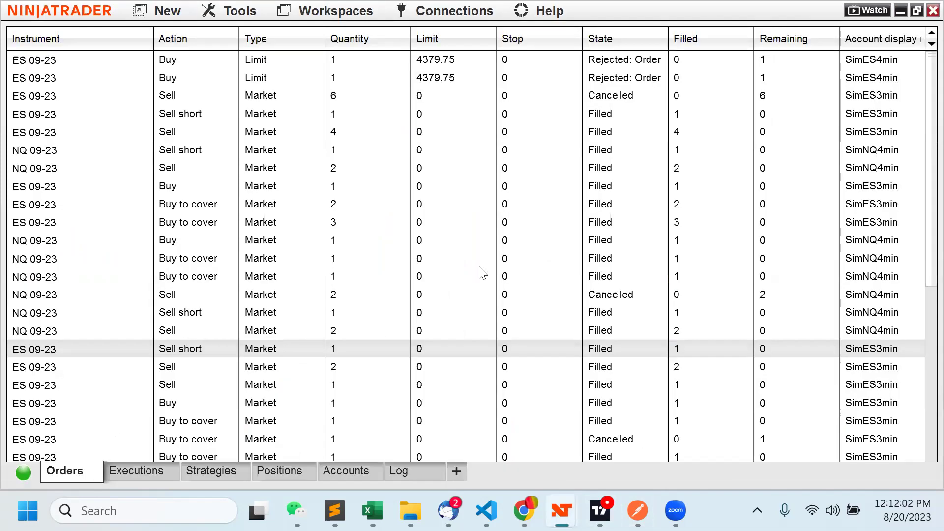
{"action": "left_click", "coordinate": [216, 470]}
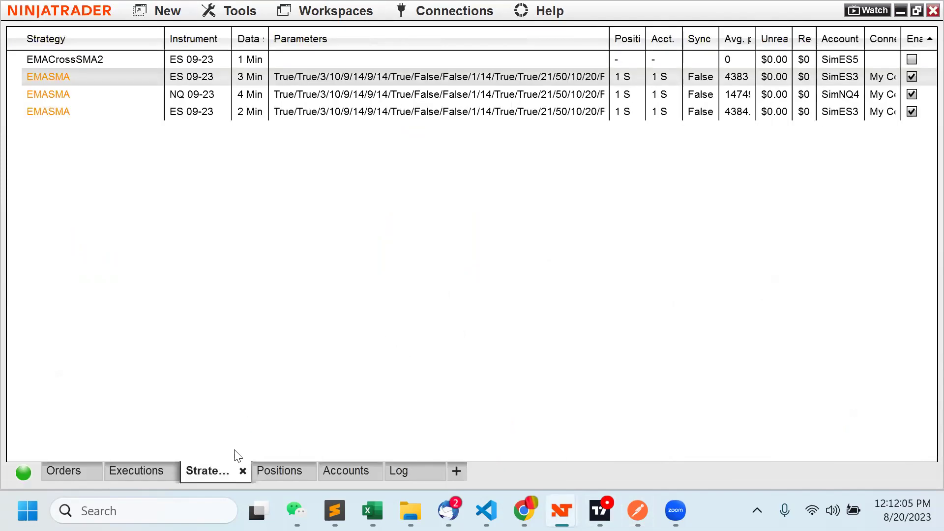
{"action": "left_click", "coordinate": [911, 59]}
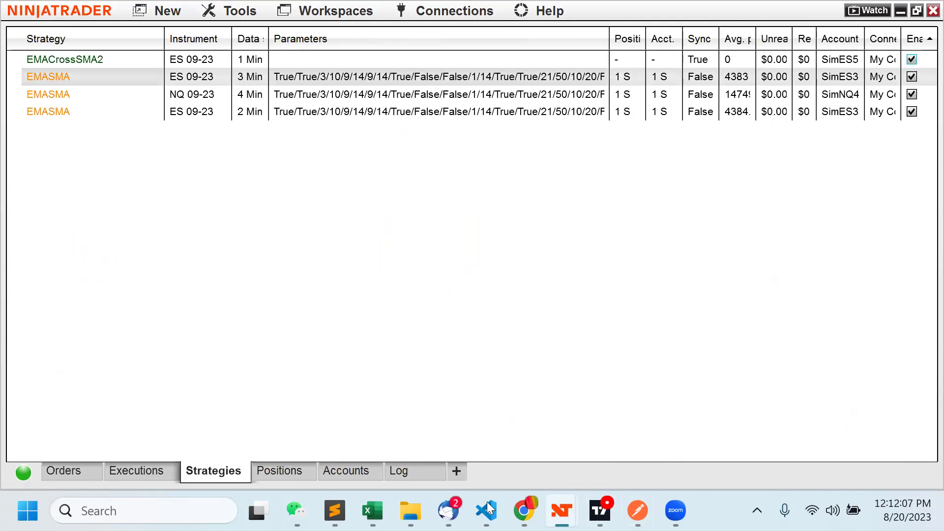
Step: Return to the ES 09-23 chart and examine the EMACrossSMA2 trades up to the latest bars
{"action": "mouse_move", "coordinate": [573, 496]}
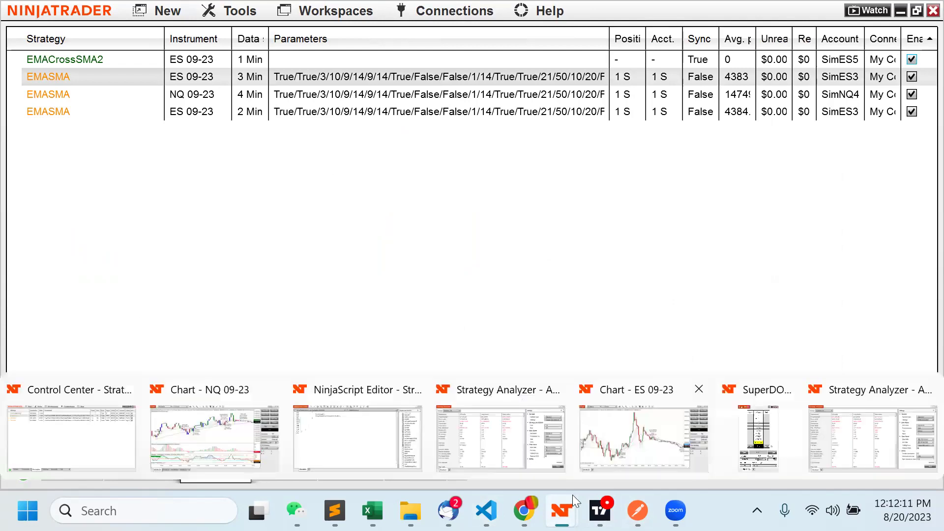
{"action": "left_click", "coordinate": [646, 381]}
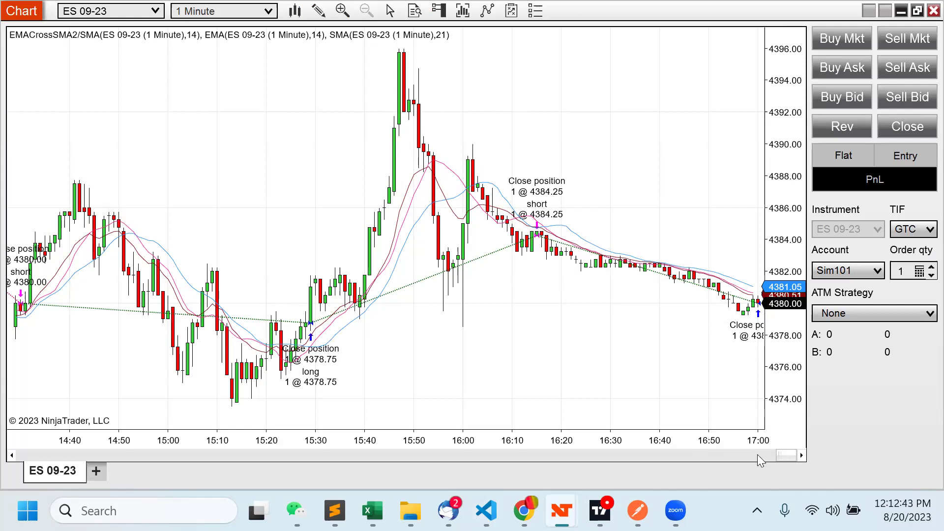
{"action": "left_click_drag", "start_coordinate": [706, 401], "coordinate": [621, 390]}
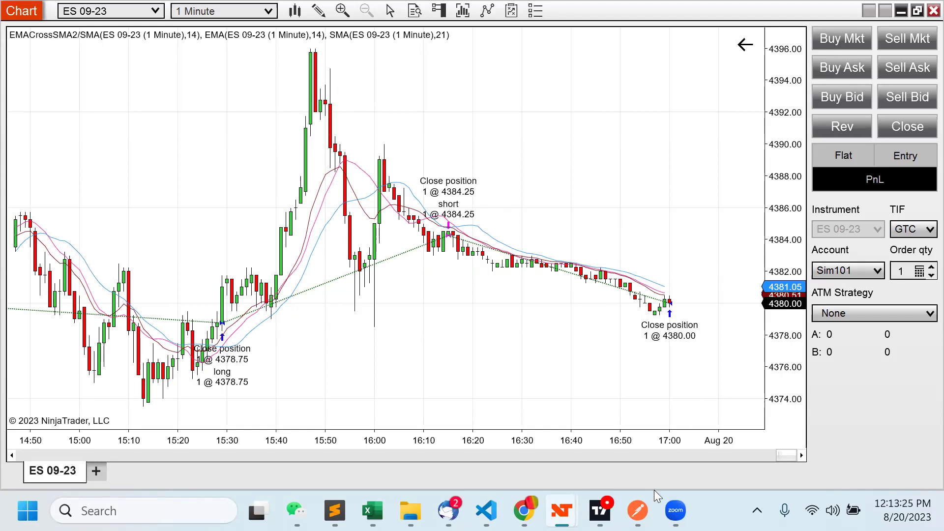
Step: Return to the Strategy Analyzer with the NQ 09-23 backtest and set its start date to 01/01/2021
{"action": "mouse_move", "coordinate": [561, 510]}
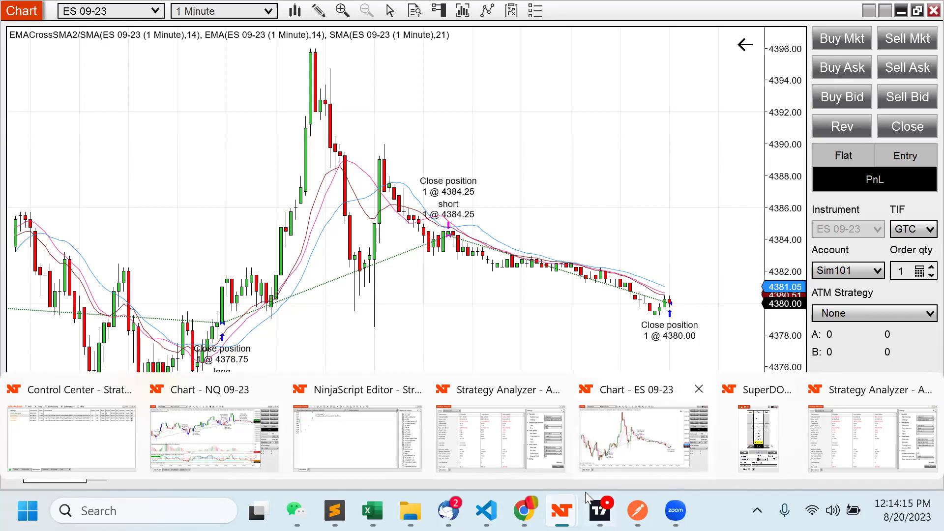
{"action": "left_click", "coordinate": [877, 408]}
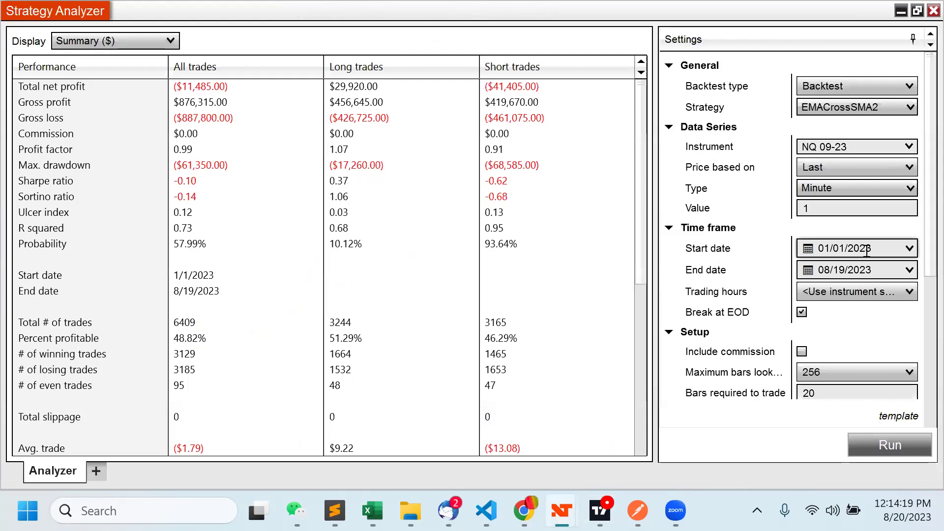
{"action": "left_click", "coordinate": [908, 250]}
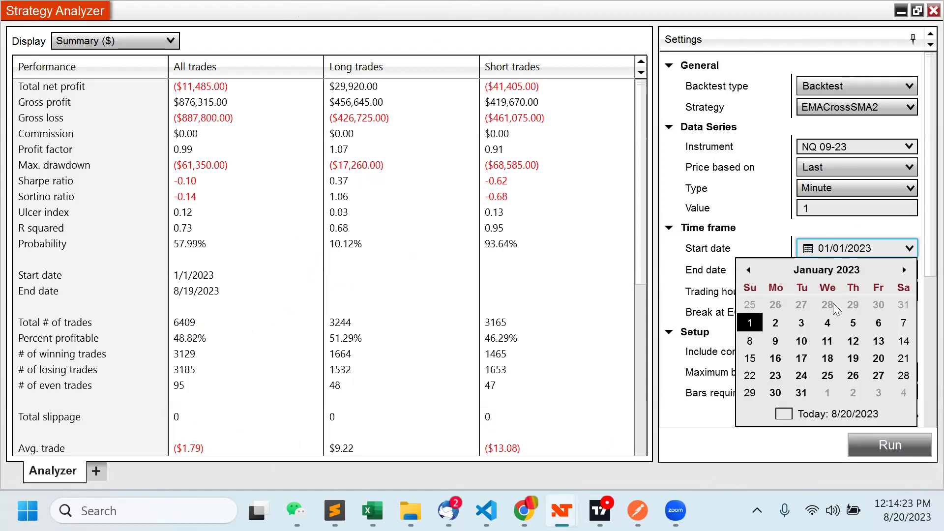
{"action": "left_click", "coordinate": [753, 272]}
{"action": "left_click", "coordinate": [751, 271]}
{"action": "left_click", "coordinate": [751, 271]}
{"action": "left_click", "coordinate": [751, 272]}
{"action": "left_click", "coordinate": [751, 271]}
{"action": "left_click", "coordinate": [751, 271]}
{"action": "left_click", "coordinate": [751, 271]}
{"action": "left_click", "coordinate": [751, 272]}
{"action": "left_click", "coordinate": [751, 271]}
{"action": "left_click", "coordinate": [751, 271]}
{"action": "left_click", "coordinate": [751, 272]}
{"action": "left_click", "coordinate": [751, 272]}
{"action": "left_click", "coordinate": [751, 271]}
{"action": "left_click", "coordinate": [751, 272]}
{"action": "left_click", "coordinate": [751, 272]}
{"action": "left_click", "coordinate": [751, 272]}
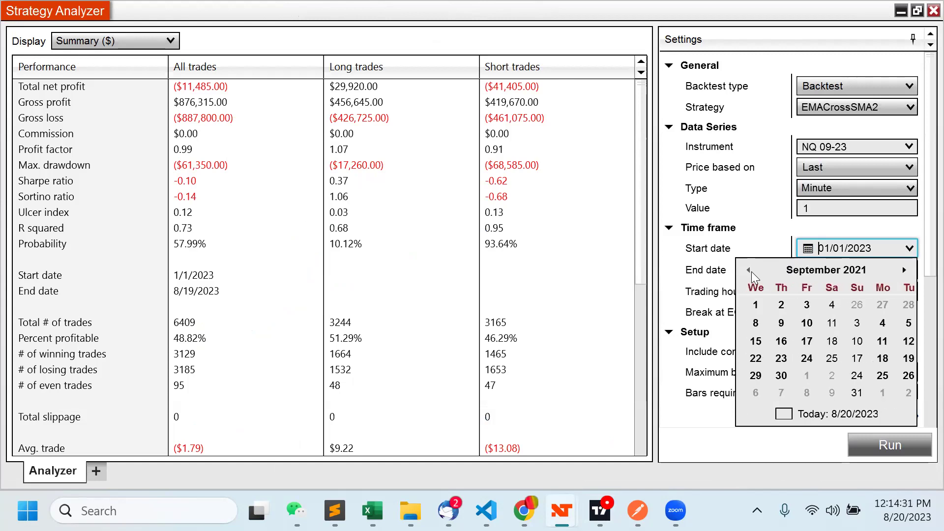
{"action": "left_click", "coordinate": [751, 271]}
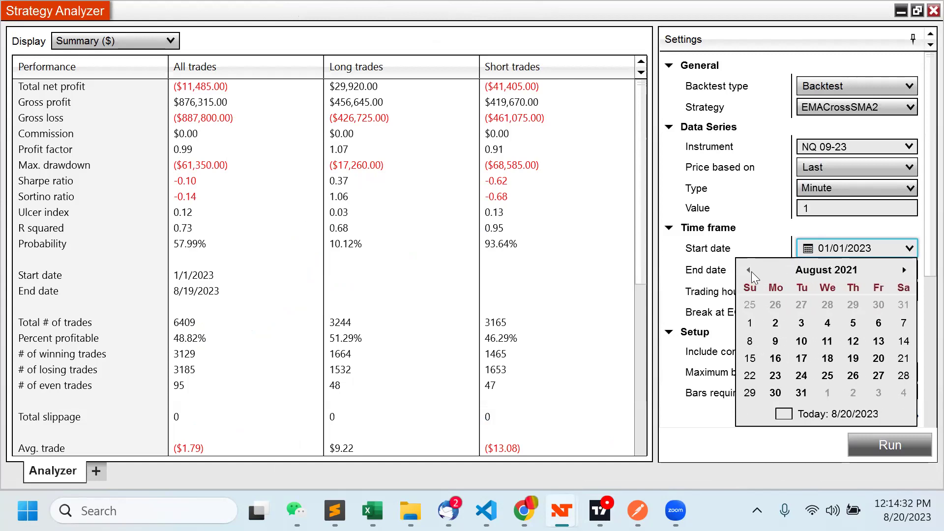
{"action": "left_click", "coordinate": [815, 271]}
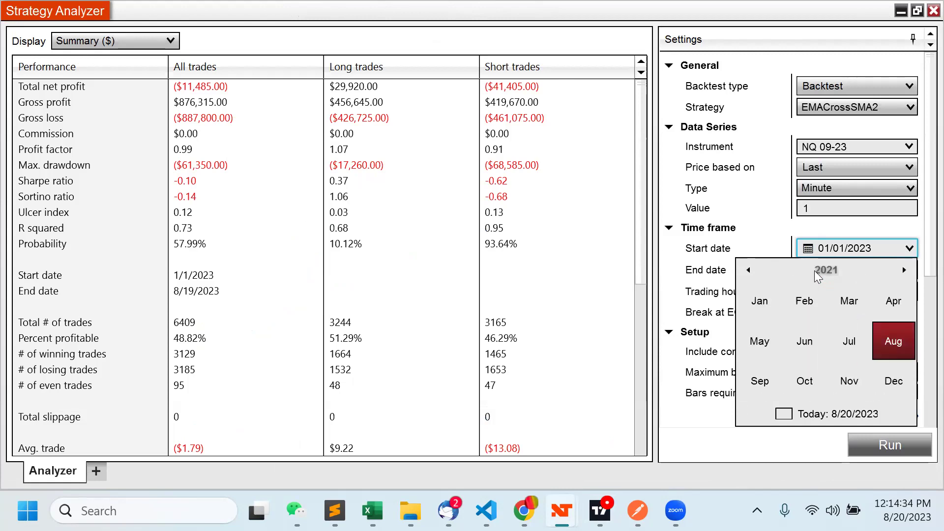
{"action": "left_click", "coordinate": [761, 299]}
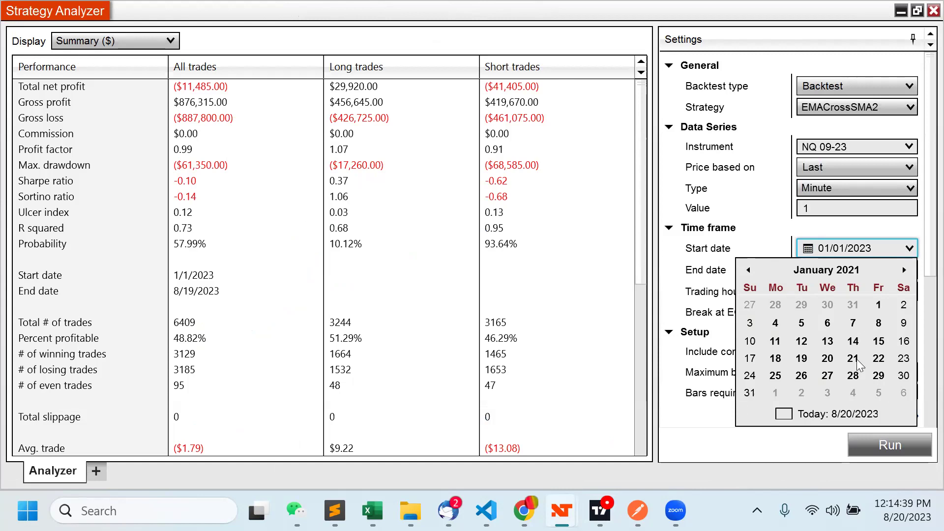
{"action": "left_click", "coordinate": [878, 307]}
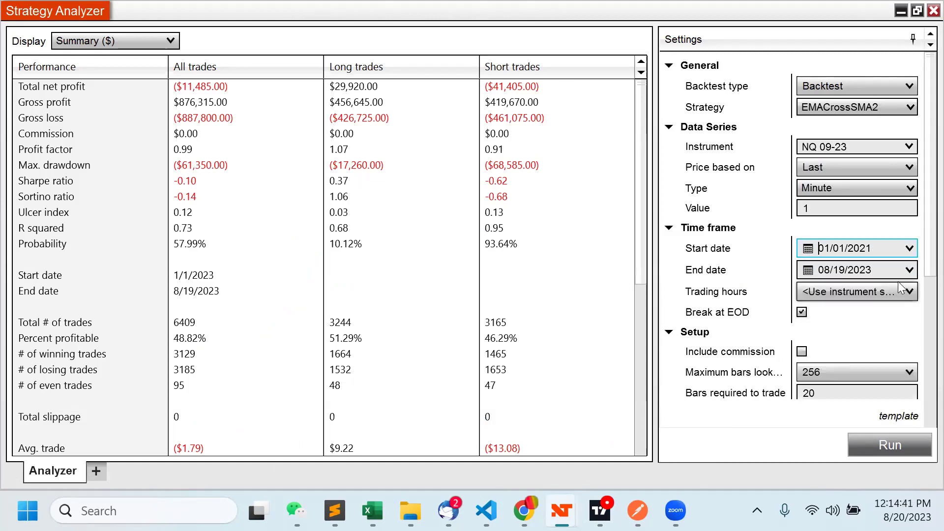
{"action": "left_click", "coordinate": [909, 272]}
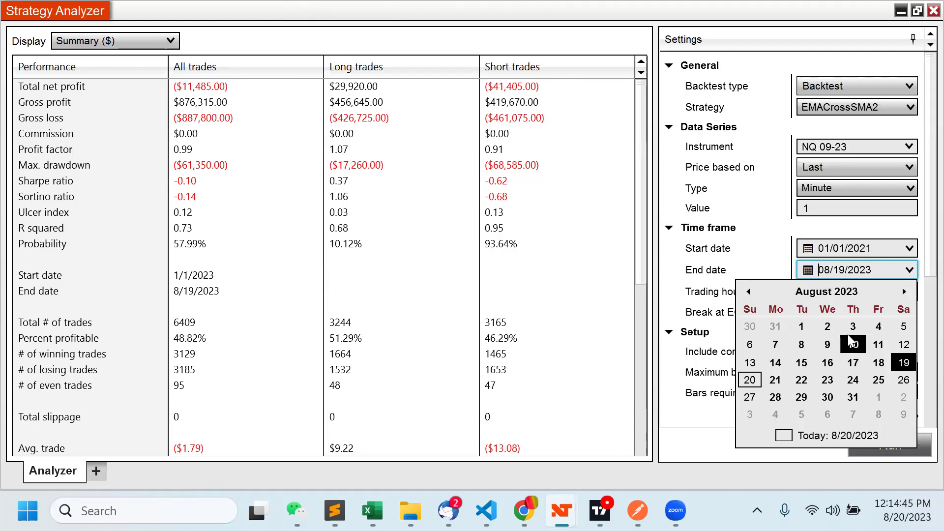
{"action": "left_click", "coordinate": [817, 295]}
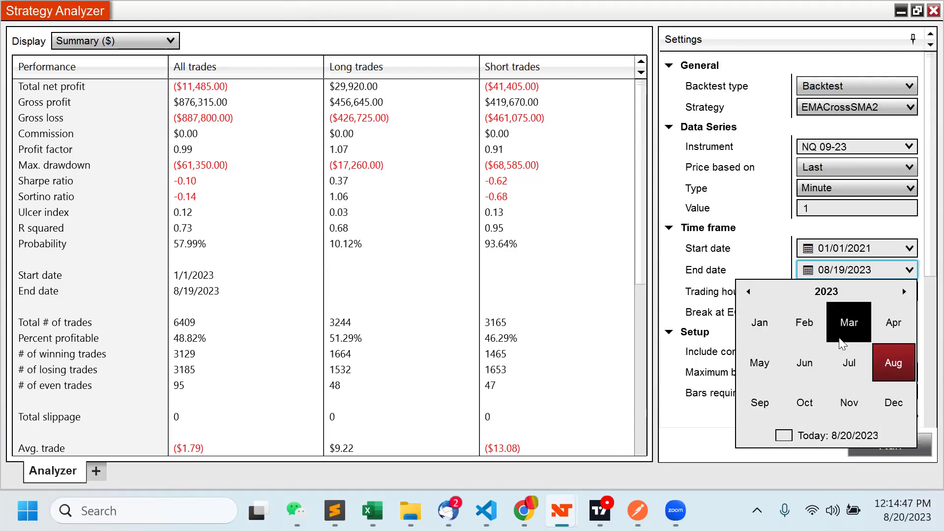
{"action": "left_click", "coordinate": [746, 292]}
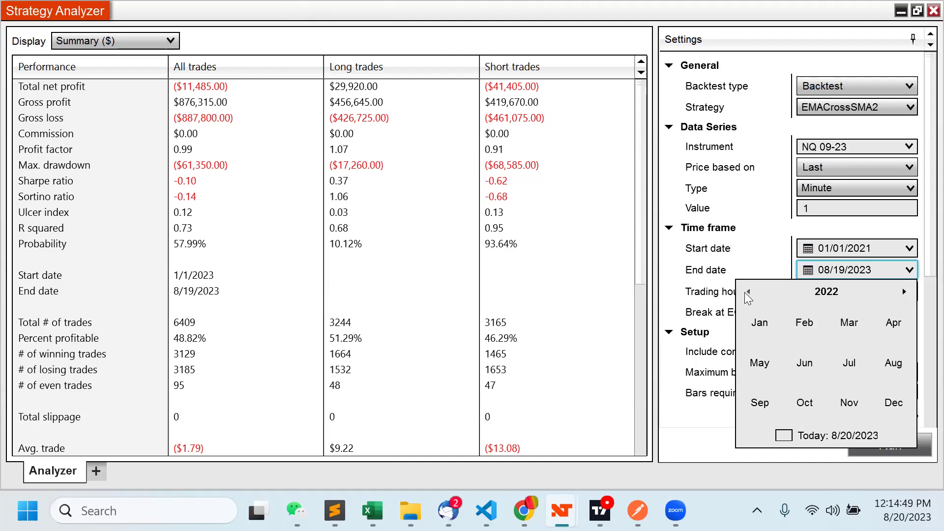
{"action": "left_click", "coordinate": [766, 407]}
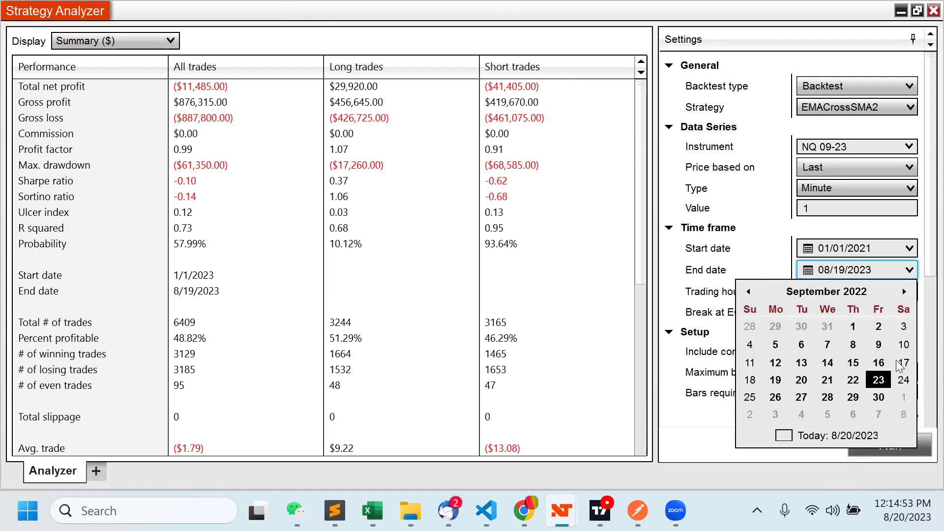
{"action": "left_click", "coordinate": [771, 236]}
Step: Run the NQ 09-23 backtest starting 01/01/2021, set the bar interval to 4 minutes and run it again
{"action": "left_click", "coordinate": [889, 445]}
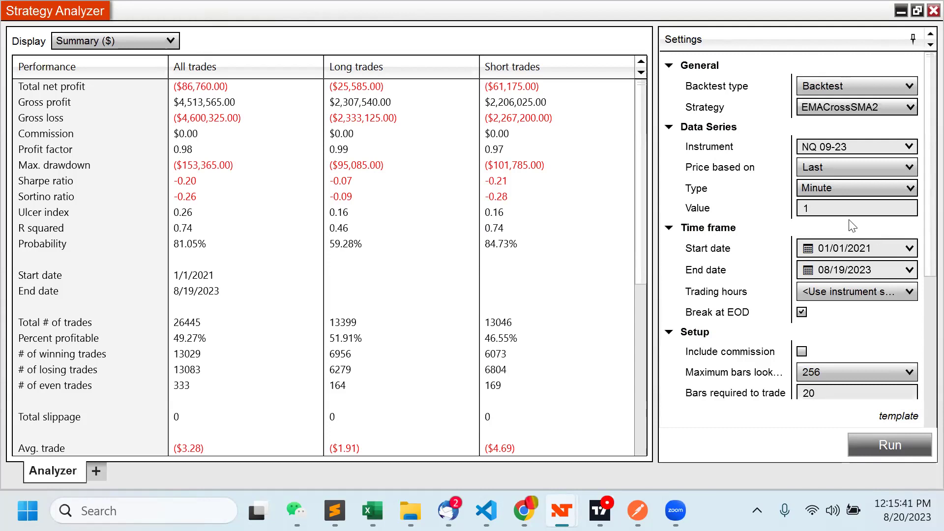
{"action": "left_click", "coordinate": [832, 207]}
{"action": "type", "text": "4"}
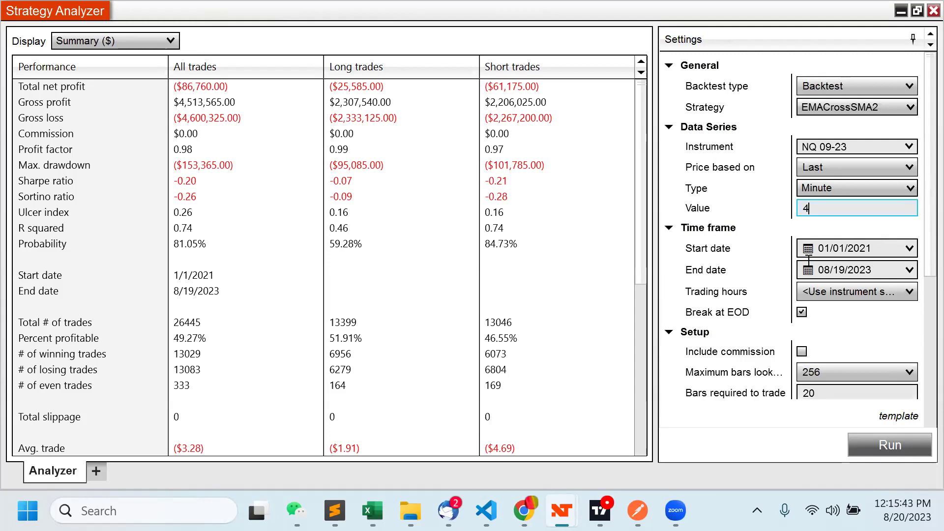
{"action": "left_click", "coordinate": [896, 441]}
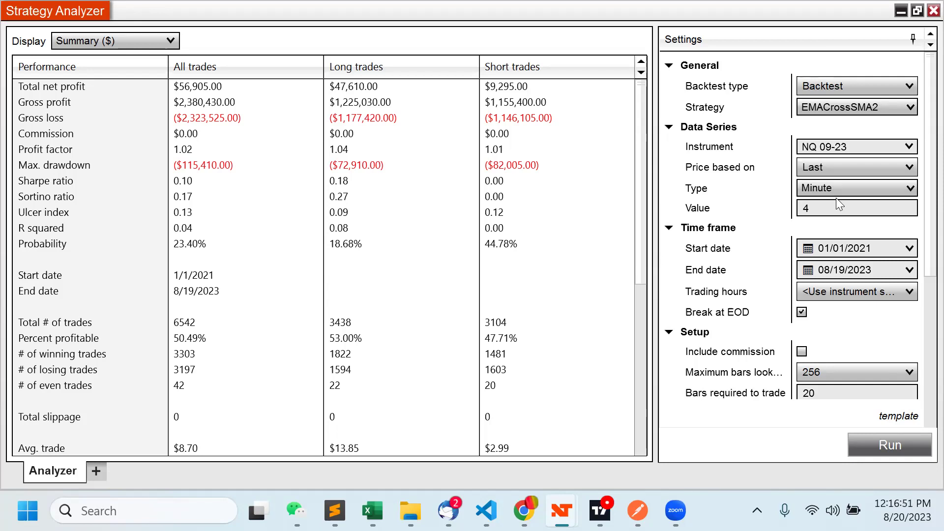
Step: Check the selectable instruments and examine the trade statistics of the 4-minute NQ 09-23 backtest
{"action": "left_click", "coordinate": [910, 147]}
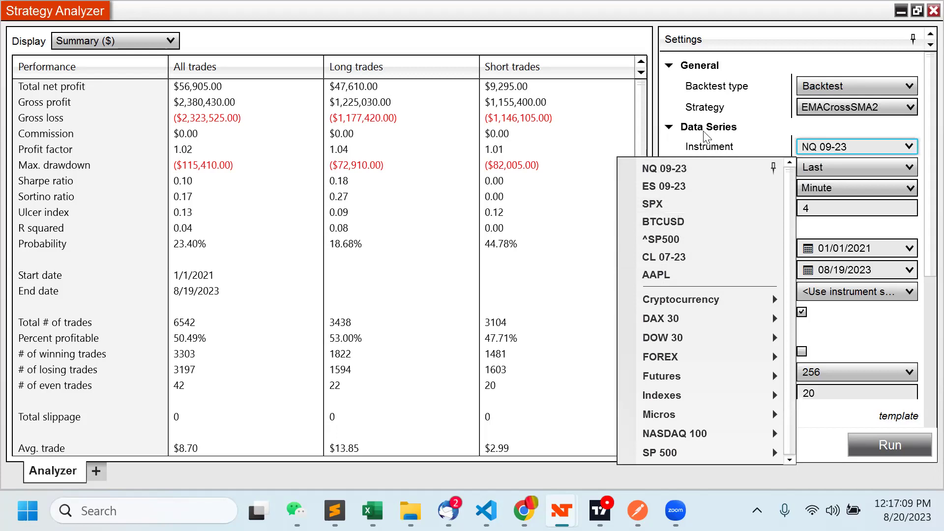
{"action": "left_click", "coordinate": [776, 112]}
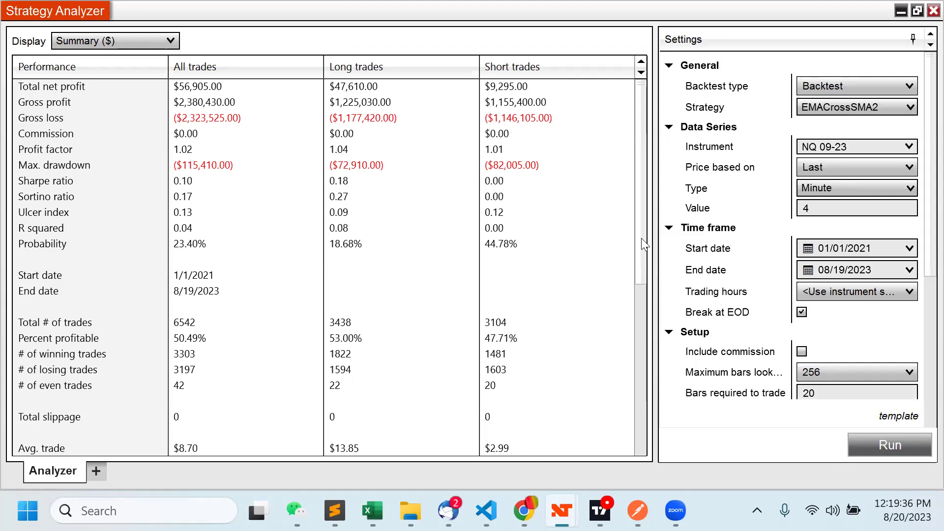
{"action": "left_click_drag", "start_coordinate": [643, 243], "coordinate": [640, 286]}
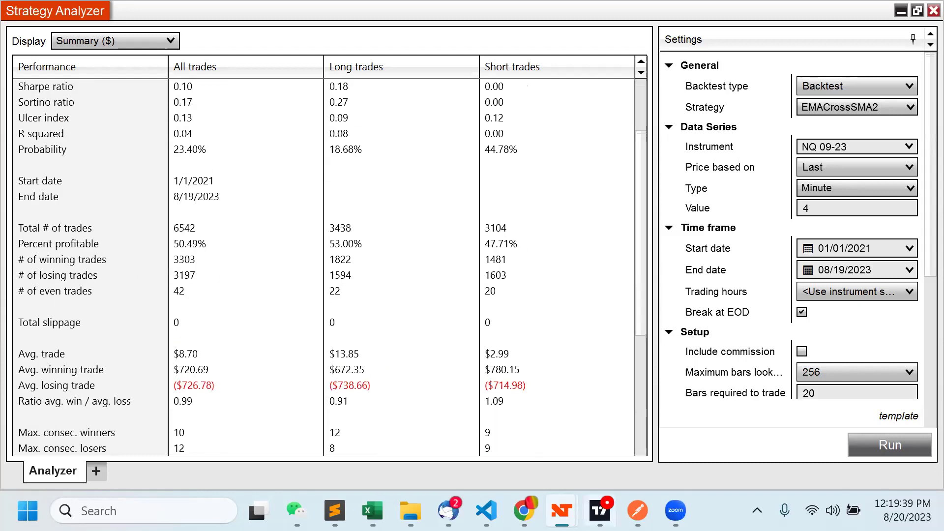
{"action": "mouse_move", "coordinate": [502, 496]}
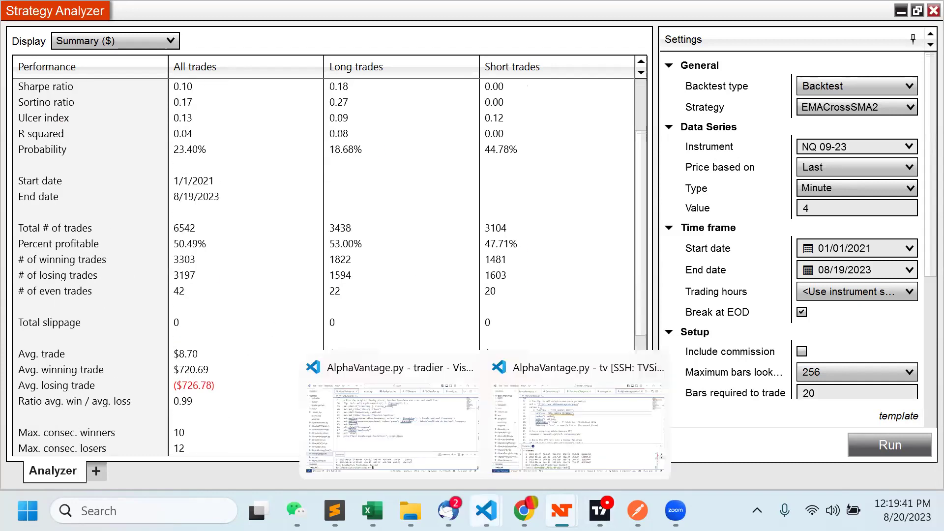
{"action": "left_click", "coordinate": [502, 494]}
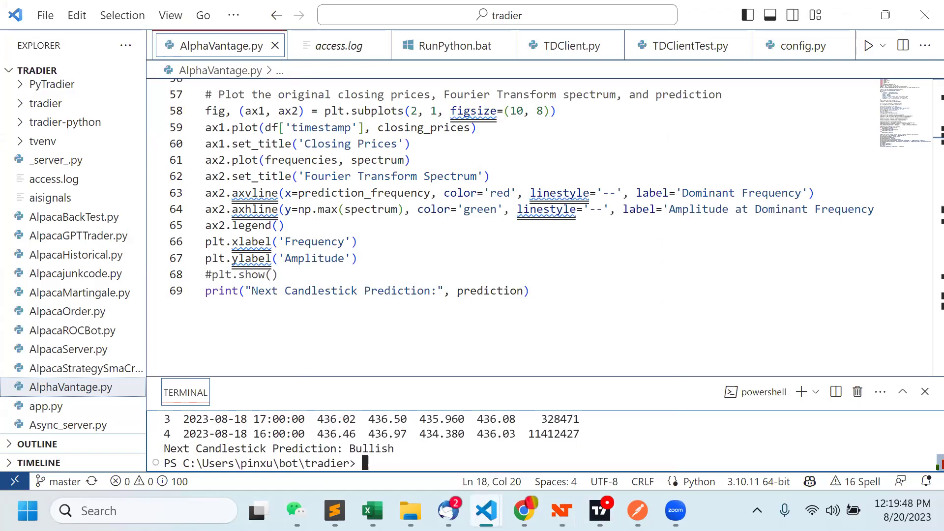
{"action": "mouse_move", "coordinate": [562, 511]}
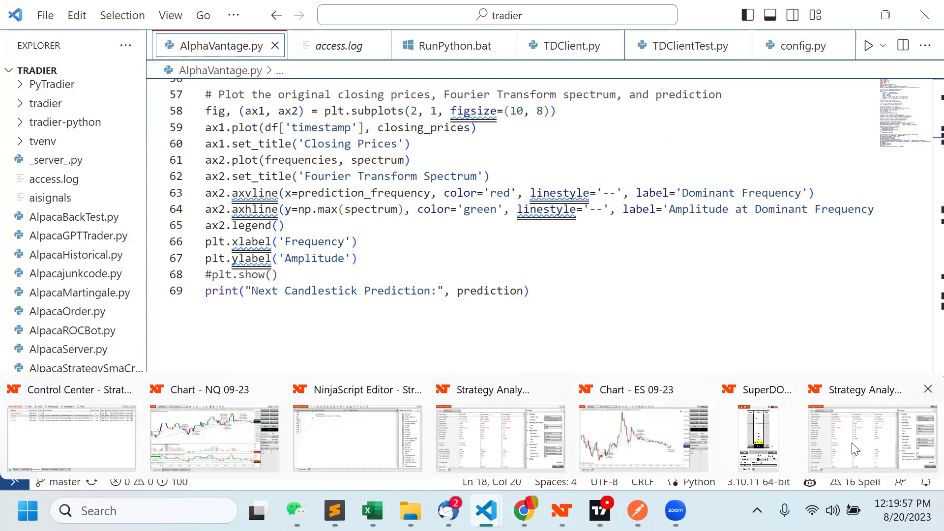
{"action": "left_click", "coordinate": [500, 437]}
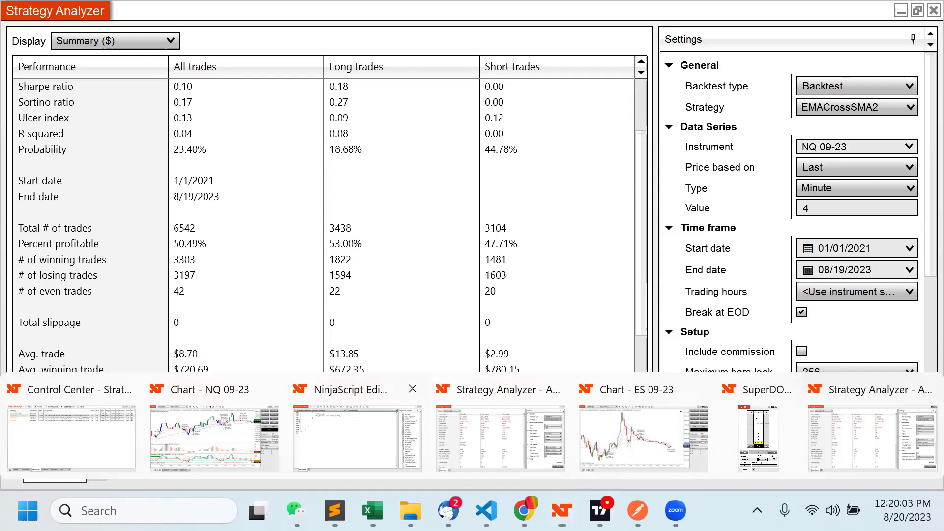
{"action": "left_click", "coordinate": [358, 437]}
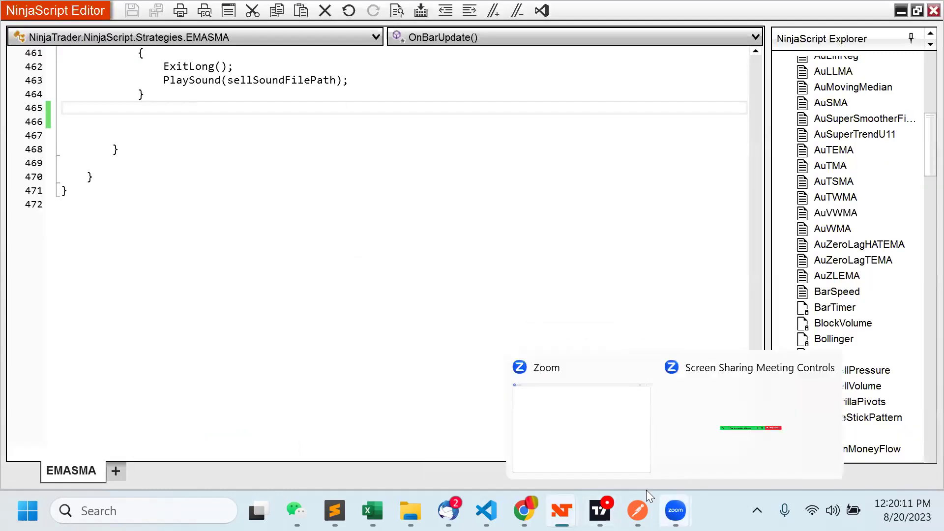
{"action": "mouse_move", "coordinate": [524, 511]}
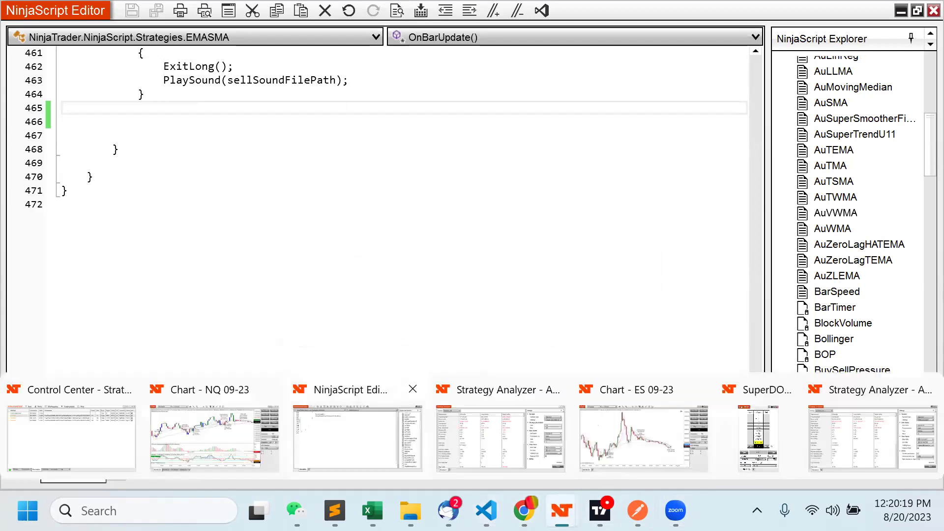
{"action": "left_click", "coordinate": [198, 413]}
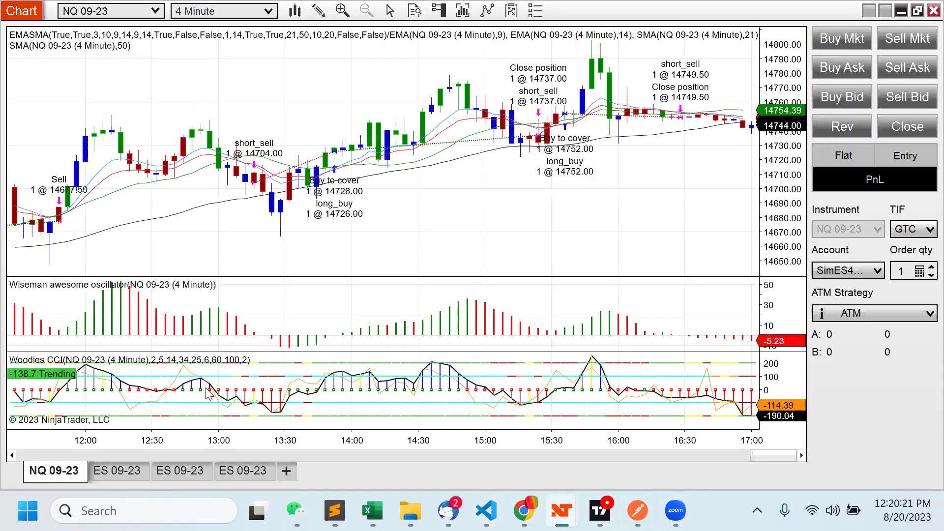
{"action": "mouse_move", "coordinate": [296, 510]}
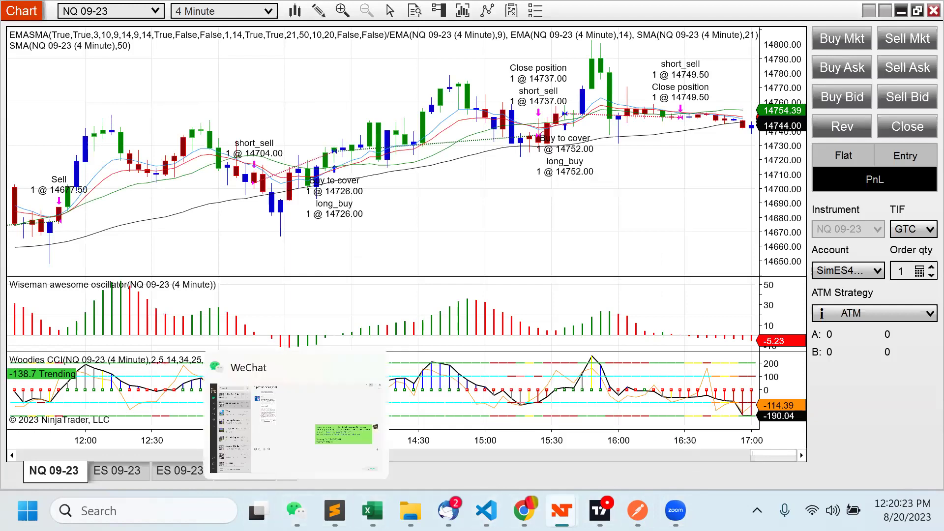
Step: Return to the Control Center, open a new NinjaScript Editor window and maximize it
{"action": "mouse_move", "coordinate": [562, 510]}
{"action": "left_click", "coordinate": [69, 432]}
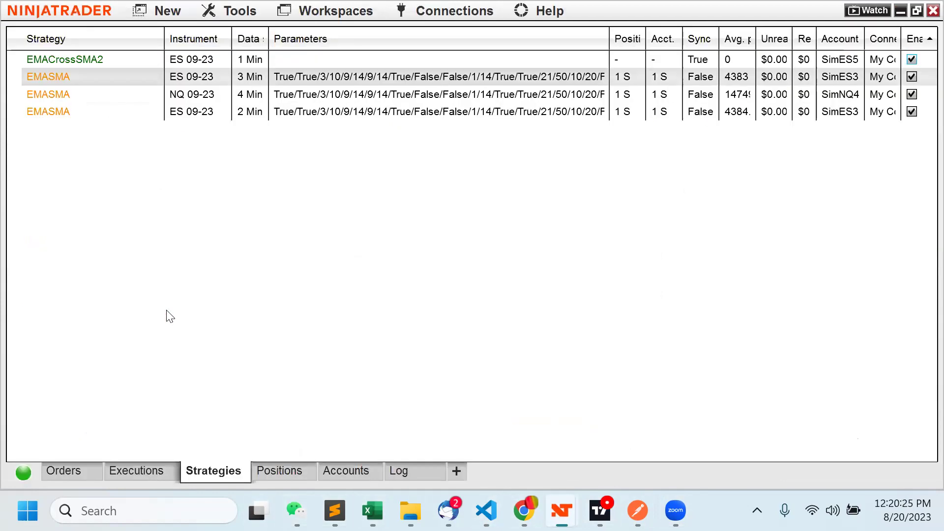
{"action": "left_click", "coordinate": [170, 12]}
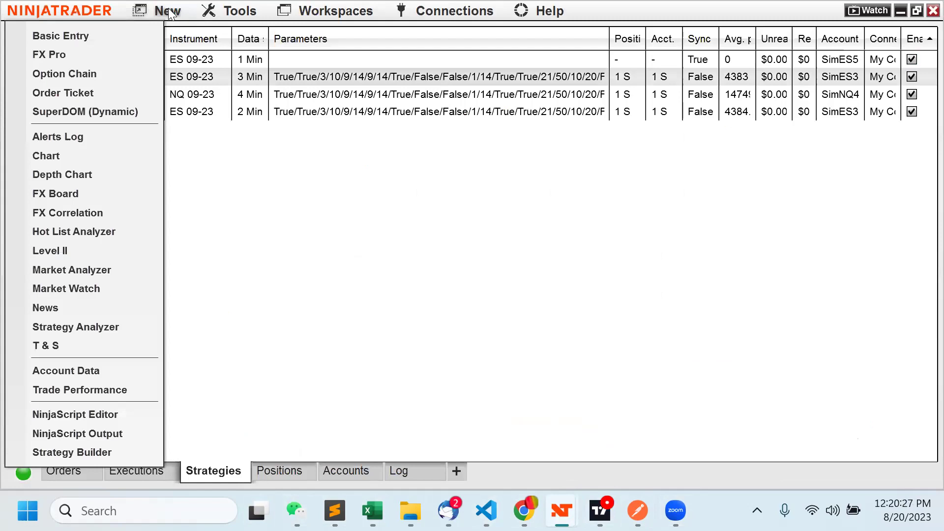
{"action": "left_click", "coordinate": [104, 415]}
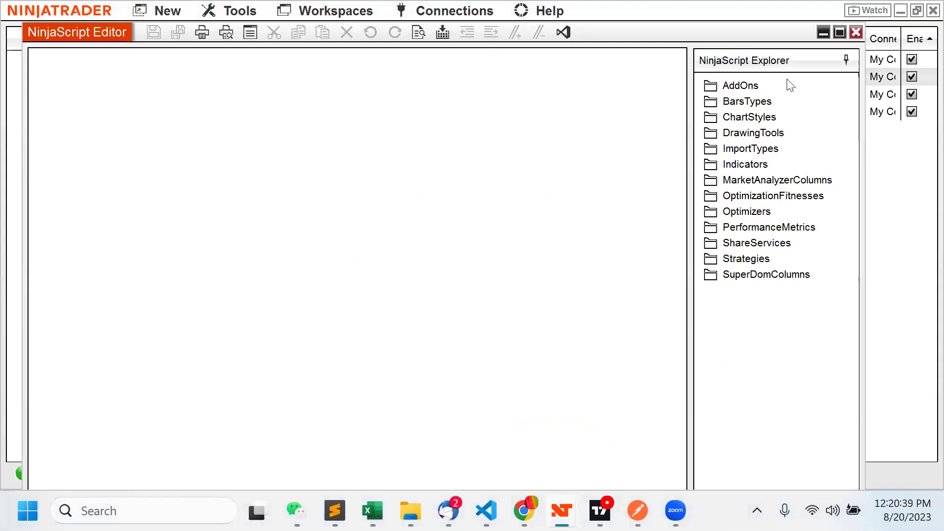
{"action": "left_click", "coordinate": [840, 32]}
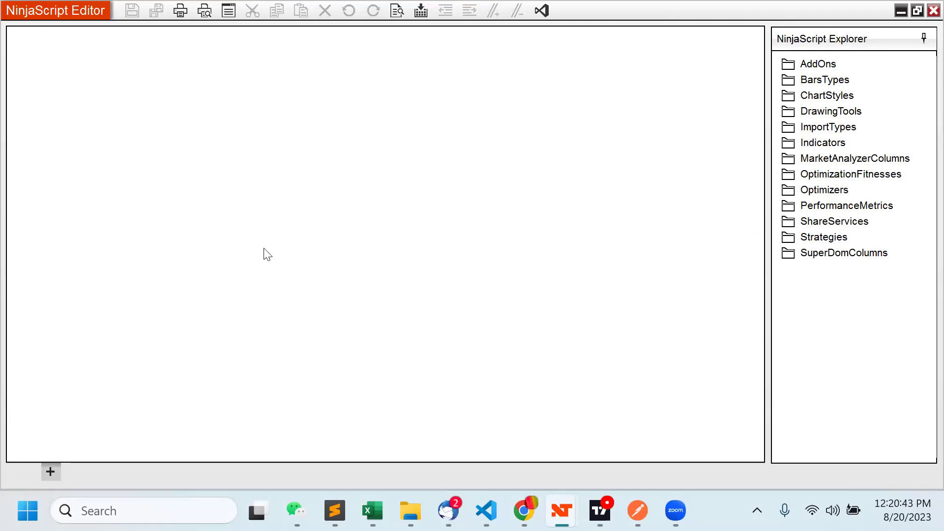
{"action": "mouse_move", "coordinate": [485, 510]}
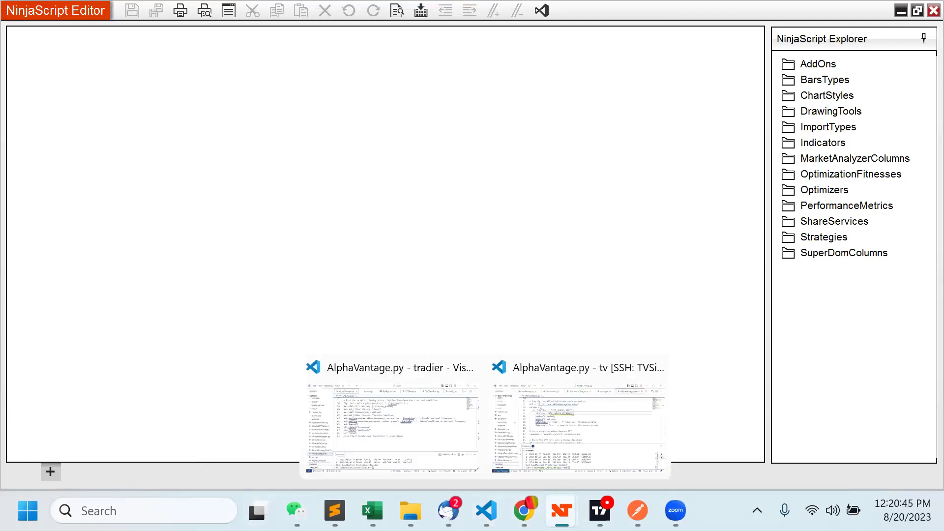
{"action": "mouse_move", "coordinate": [561, 510]}
{"action": "left_click", "coordinate": [64, 402]}
{"action": "left_click", "coordinate": [233, 11]}
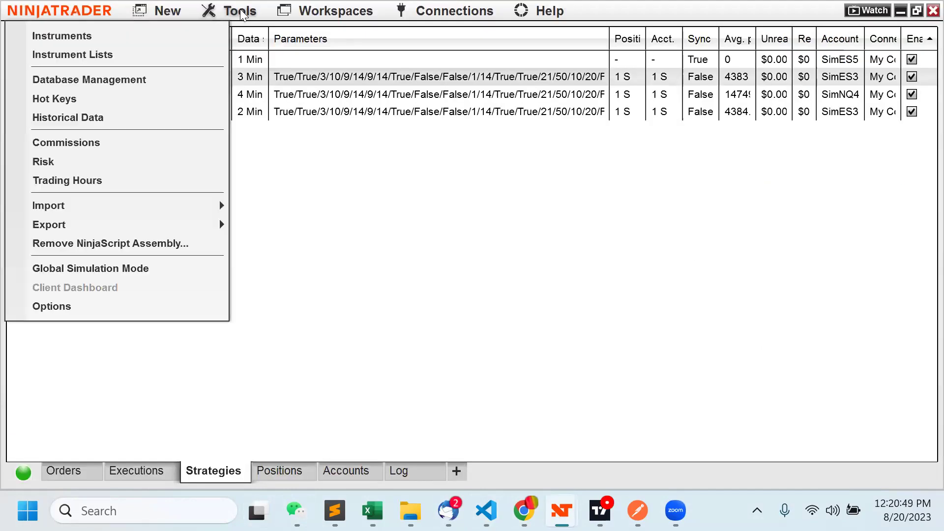
{"action": "mouse_move", "coordinate": [119, 204]}
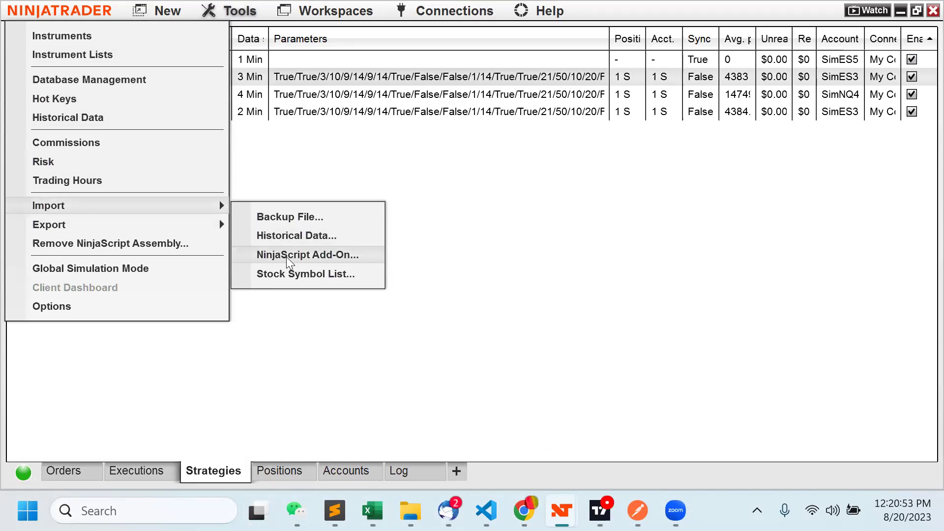
{"action": "left_click", "coordinate": [325, 257]}
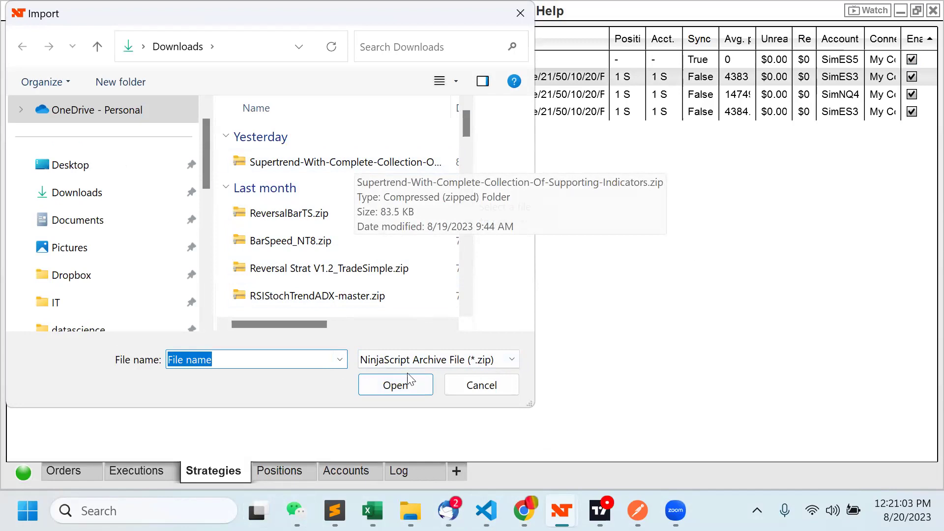
{"action": "left_click", "coordinate": [370, 164]}
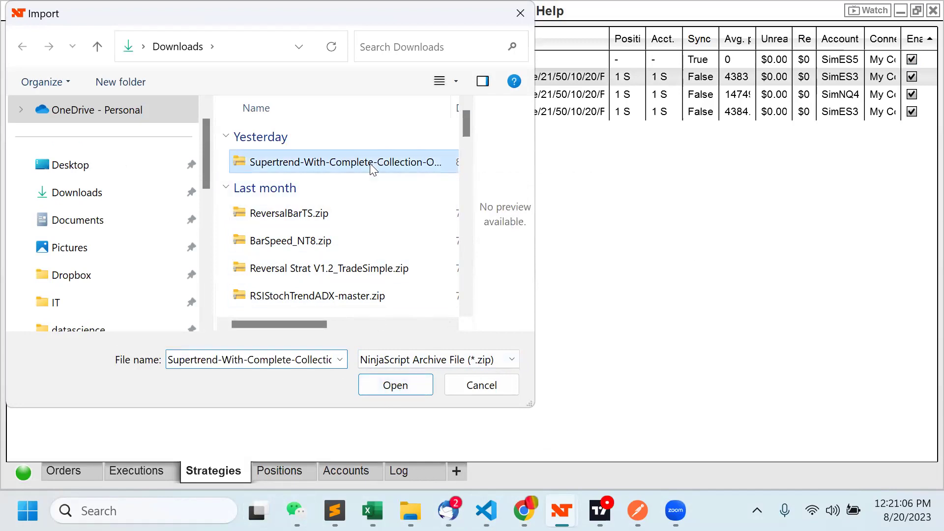
{"action": "left_click", "coordinate": [392, 383]}
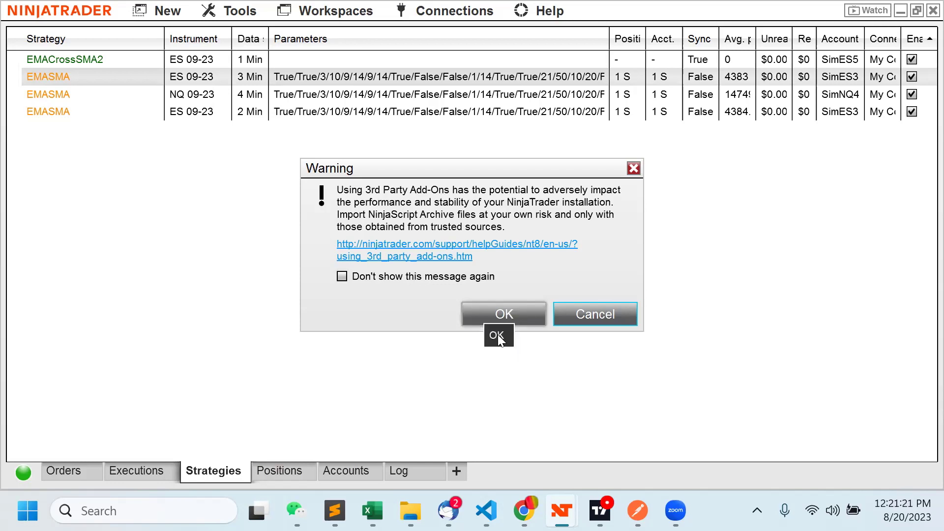
{"action": "left_click", "coordinate": [532, 315]}
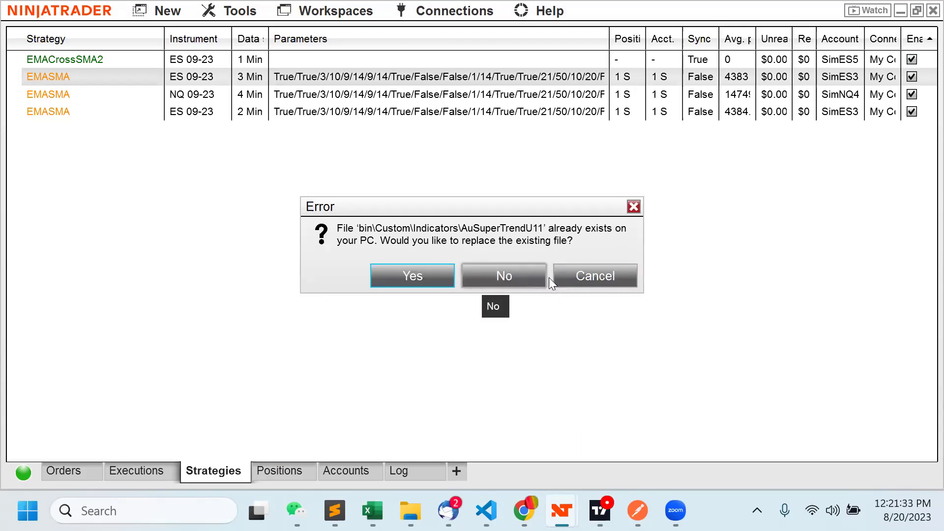
{"action": "left_click", "coordinate": [513, 276]}
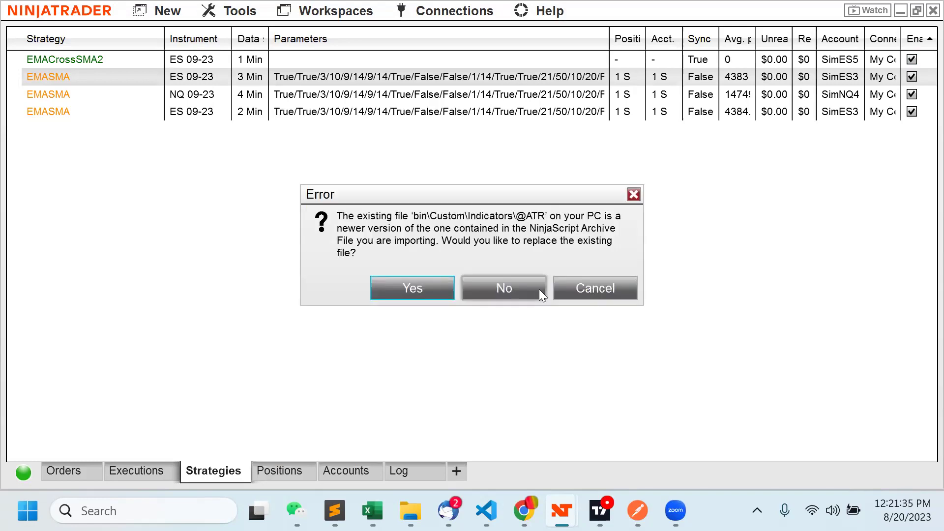
{"action": "left_click", "coordinate": [603, 287]}
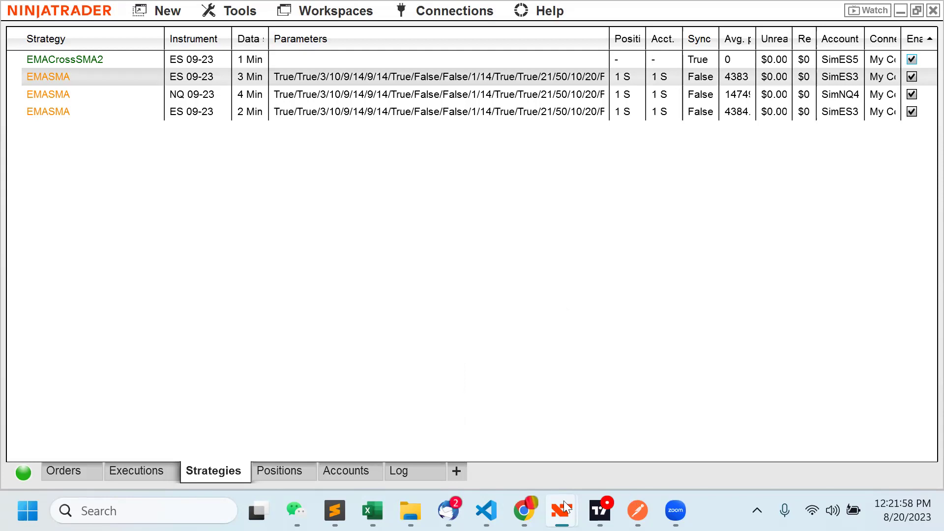
Step: Return to the empty NinjaScript Editor window and open the EMASMA strategy's code from the Strategies folder
{"action": "mouse_move", "coordinate": [560, 499]}
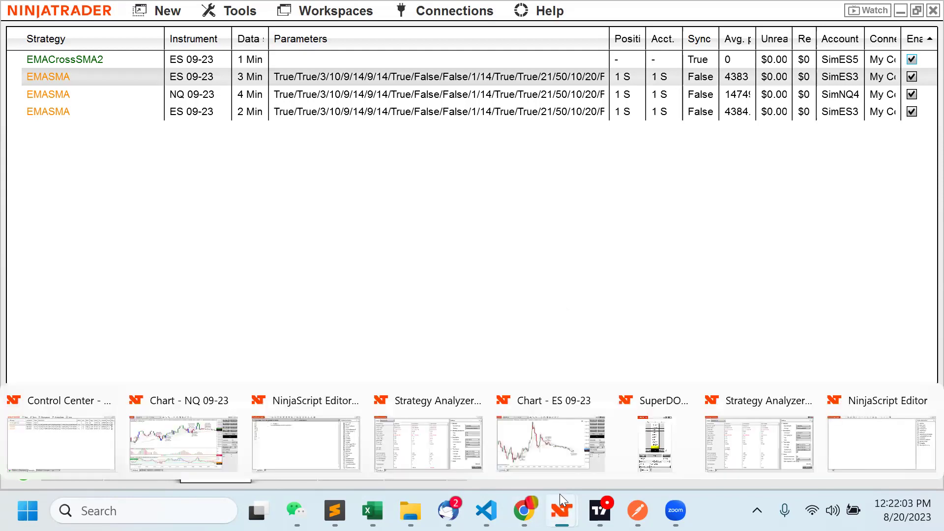
{"action": "left_click", "coordinate": [736, 444]}
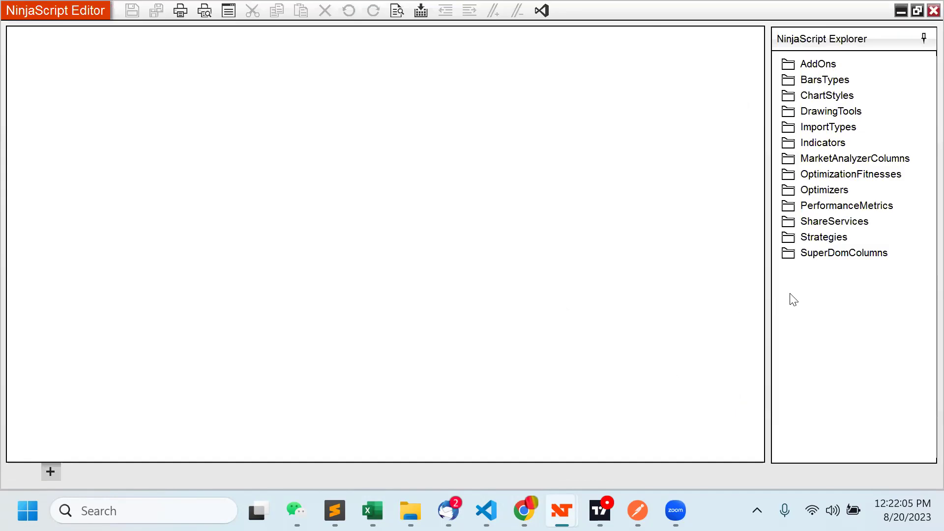
{"action": "left_click", "coordinate": [823, 238]}
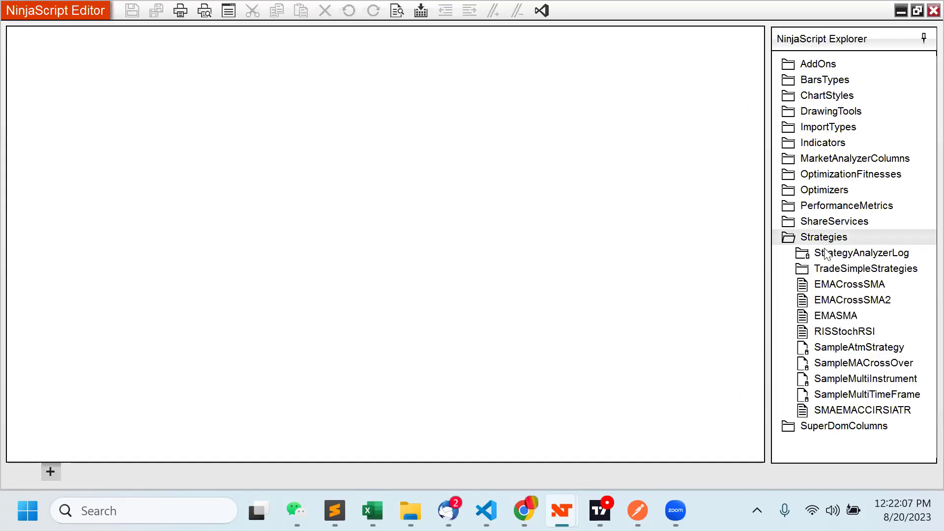
{"action": "double_click", "coordinate": [833, 317]}
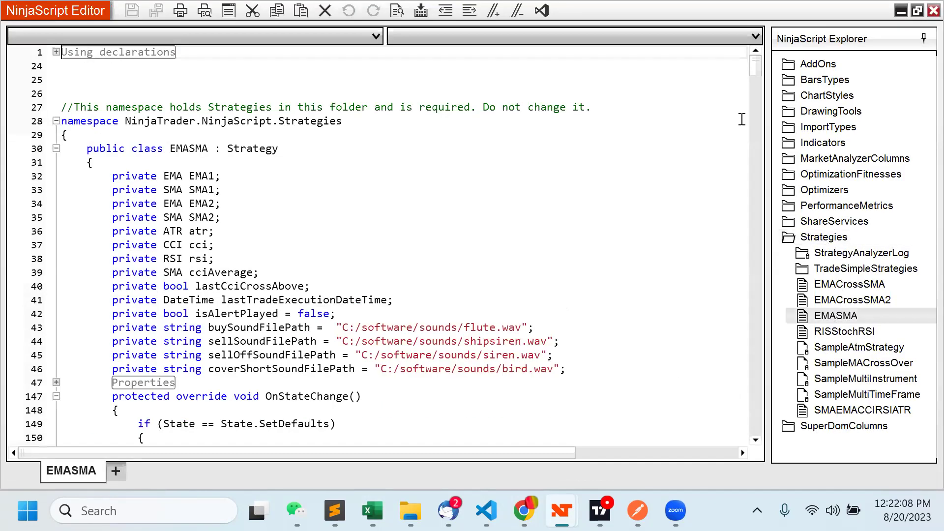
Step: View the EMACrossSMA2 strategy in a maximized Strategy Builder, cancel out of it, and select EMACrossSMA in the Strategies folder
{"action": "scroll", "coordinate": [629, 211], "scroll_direction": "down", "scroll_amount": 9}
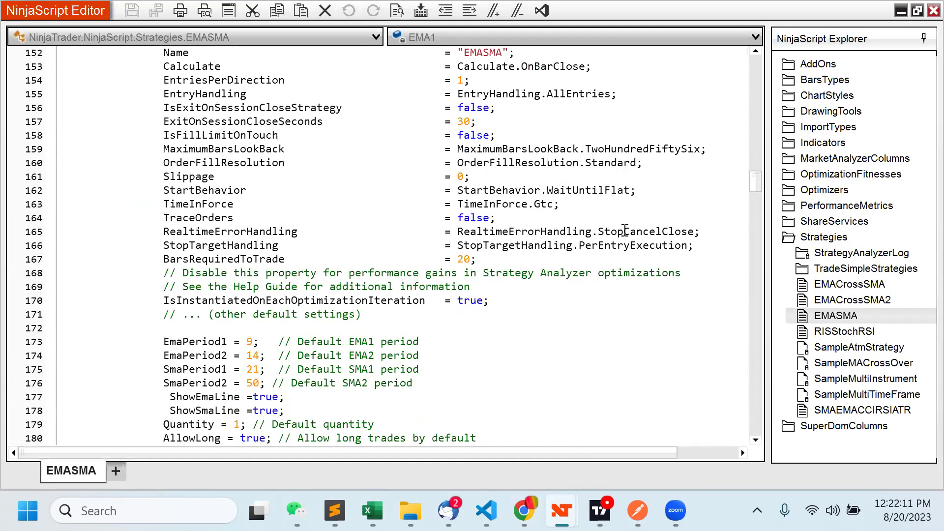
{"action": "left_click", "coordinate": [856, 301]}
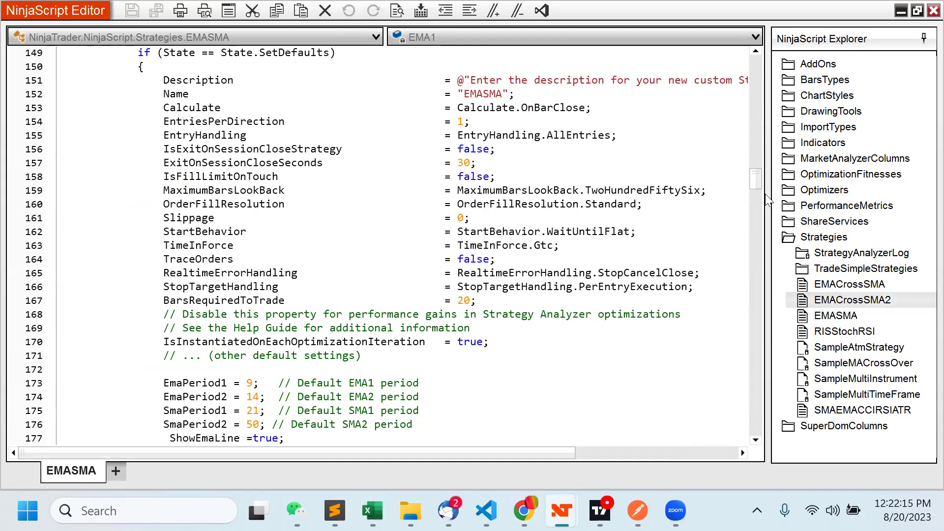
{"action": "double_click", "coordinate": [826, 300]}
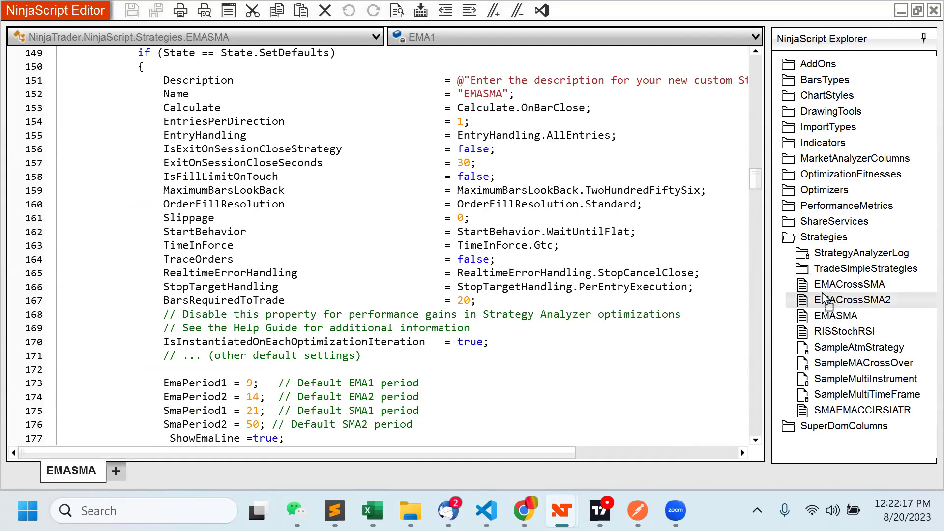
{"action": "left_click", "coordinate": [607, 266]}
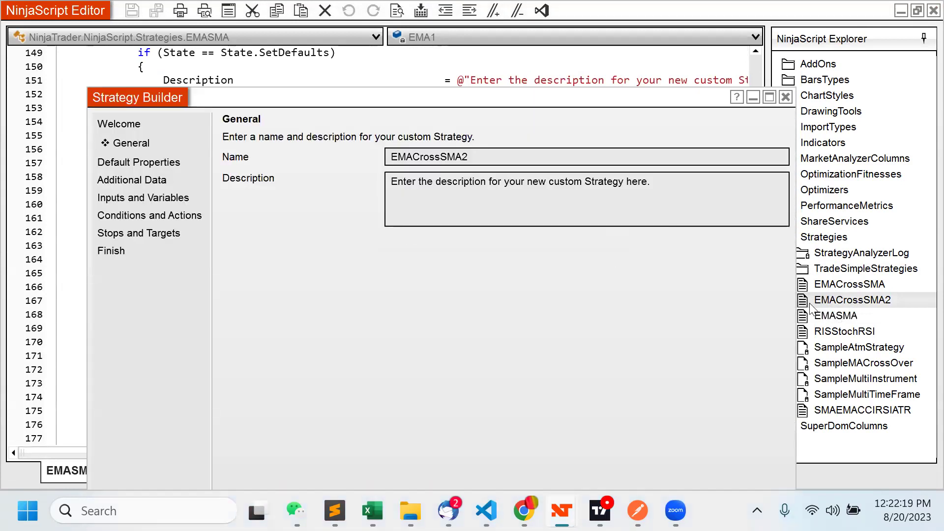
{"action": "left_click", "coordinate": [769, 98]}
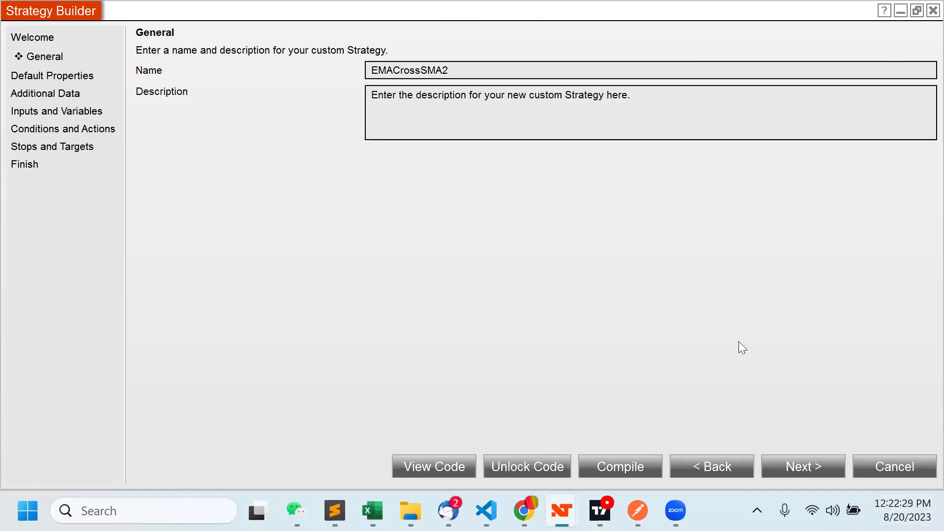
{"action": "left_click", "coordinate": [900, 466]}
{"action": "left_click", "coordinate": [858, 288]}
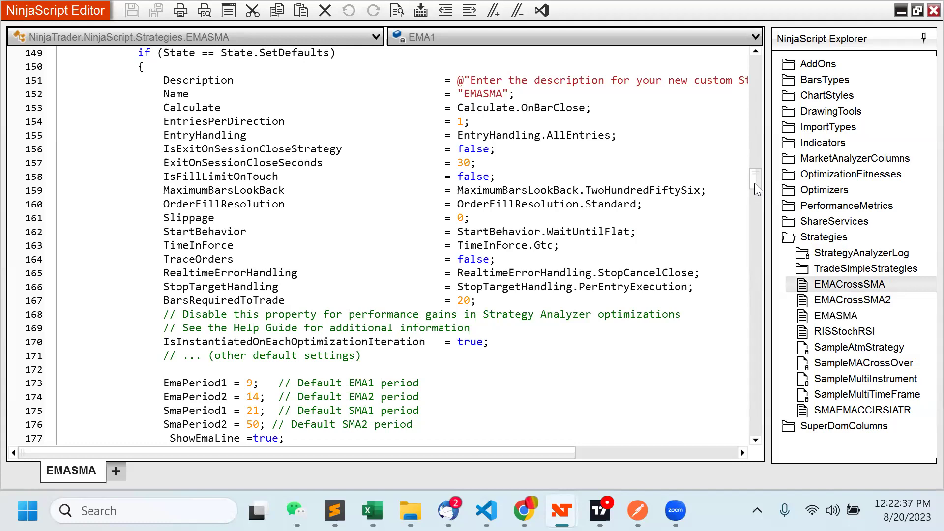
Step: Examine the EMASMA code from the stop-loss exits down to the final entry conditions, and back up to the default EMA and SMA periods
{"action": "scroll", "coordinate": [754, 183], "scroll_direction": "down", "scroll_amount": 7}
{"action": "scroll", "coordinate": [750, 195], "scroll_direction": "down", "scroll_amount": 5}
{"action": "left_click_drag", "start_coordinate": [752, 217], "coordinate": [752, 274]}
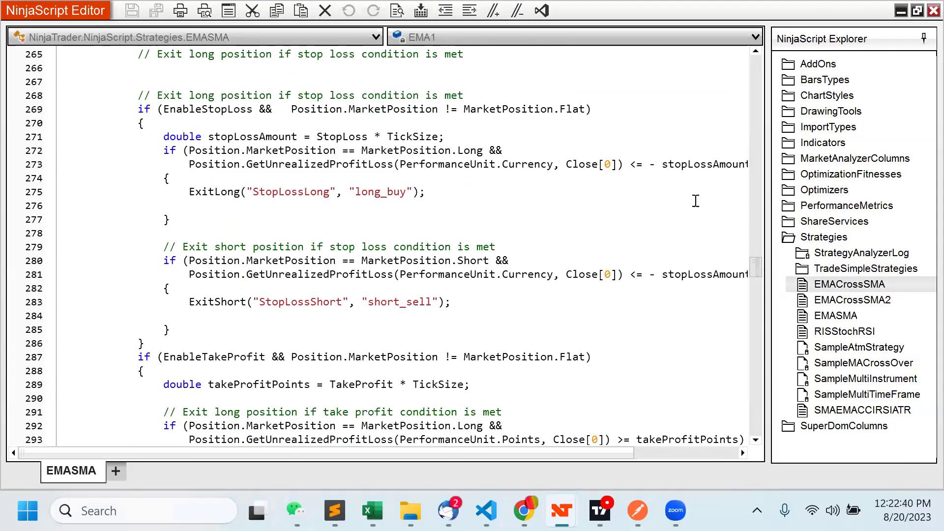
{"action": "left_click", "coordinate": [421, 12]}
{"action": "left_click_drag", "start_coordinate": [755, 268], "coordinate": [751, 376]}
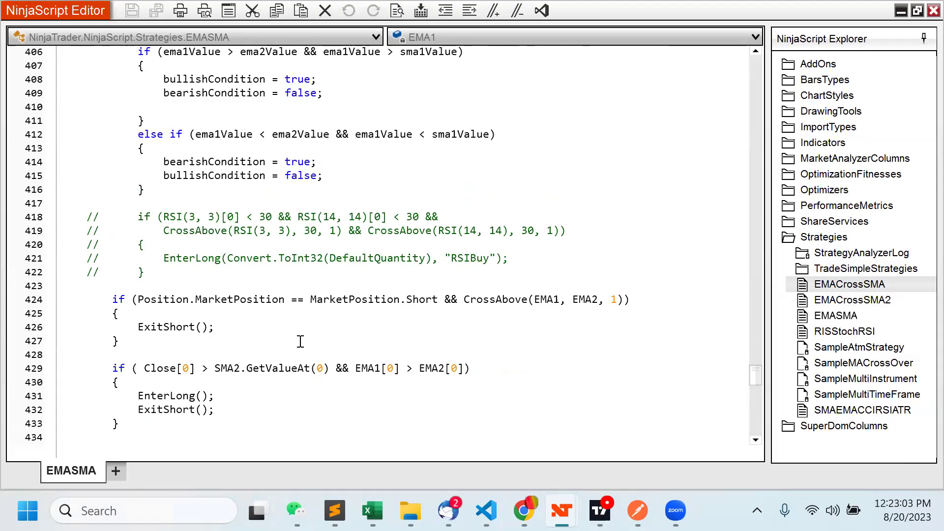
{"action": "scroll", "coordinate": [422, 300], "scroll_direction": "up", "scroll_amount": 20}
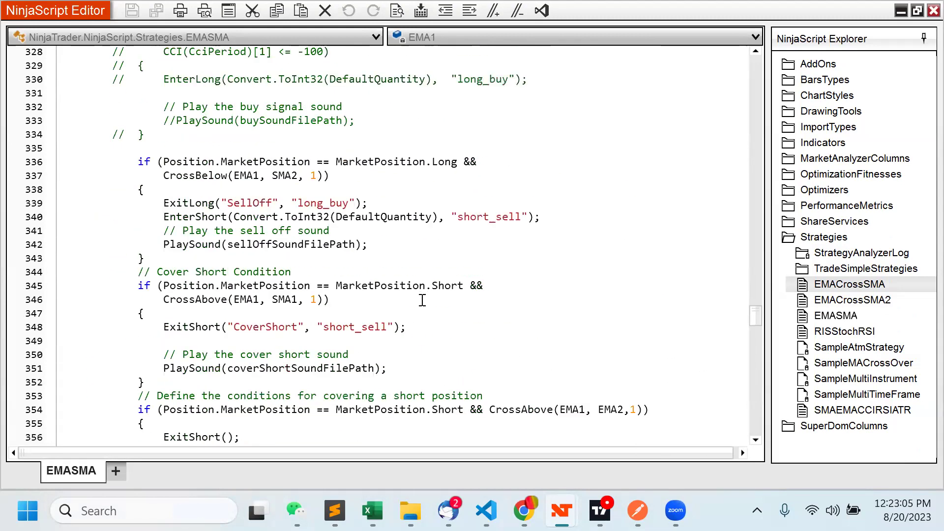
{"action": "scroll", "coordinate": [422, 300], "scroll_direction": "up", "scroll_amount": 20}
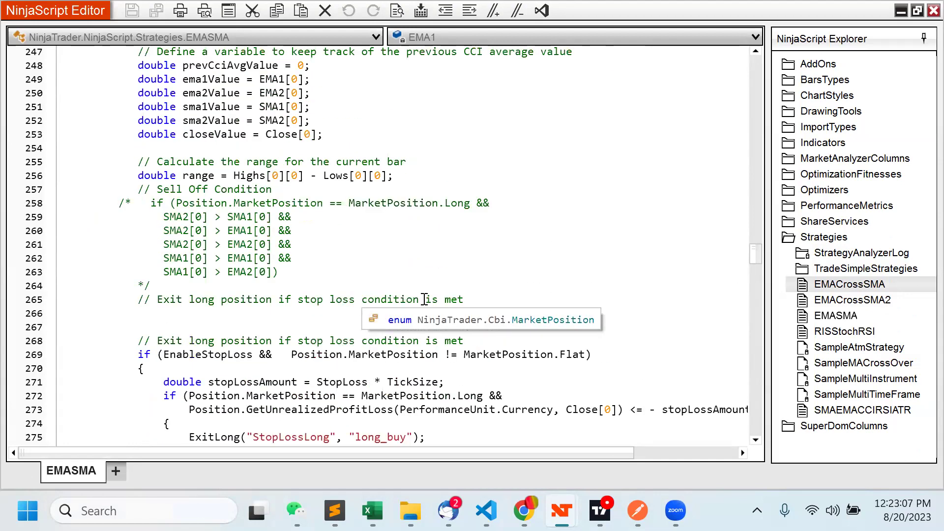
{"action": "scroll", "coordinate": [424, 299], "scroll_direction": "up", "scroll_amount": 20}
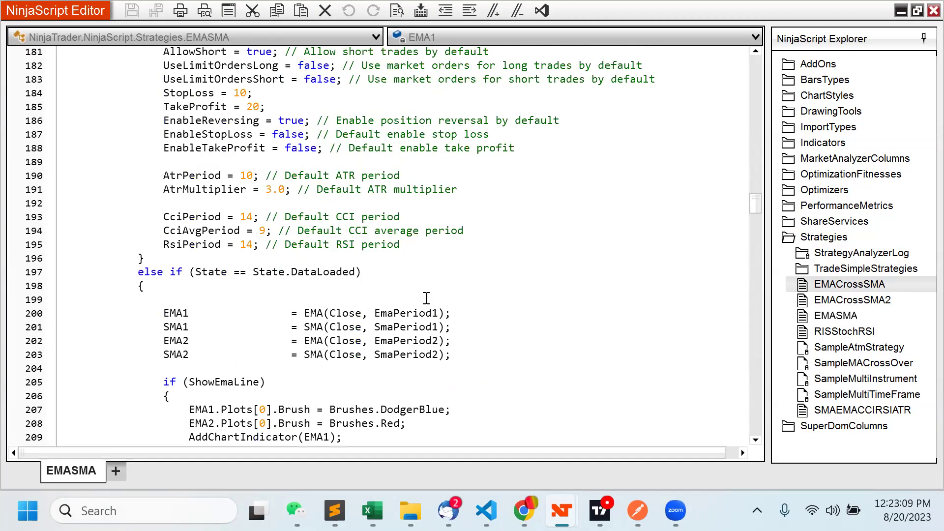
{"action": "scroll", "coordinate": [425, 297], "scroll_direction": "up", "scroll_amount": 4}
{"action": "scroll", "coordinate": [427, 297], "scroll_direction": "up", "scroll_amount": 4}
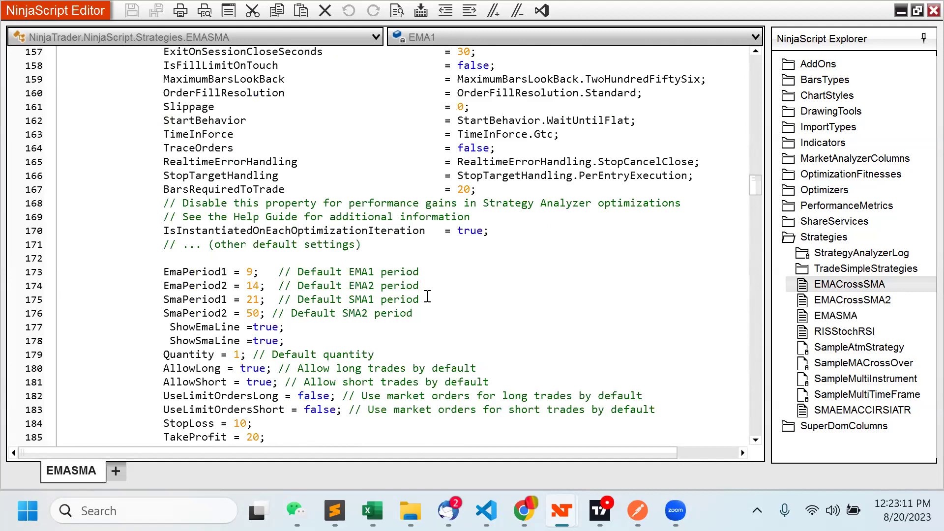
Step: Examine EMASMA's OnBarUpdate logic through the take-profit exits, highlighting the condition that closes a short position at take profit
{"action": "scroll", "coordinate": [427, 297], "scroll_direction": "down", "scroll_amount": 20}
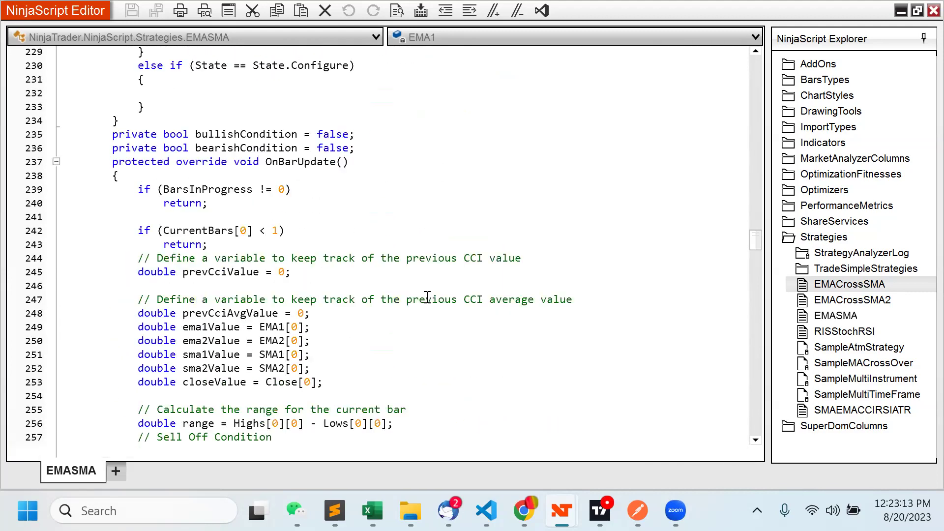
{"action": "scroll", "coordinate": [427, 296], "scroll_direction": "down", "scroll_amount": 2}
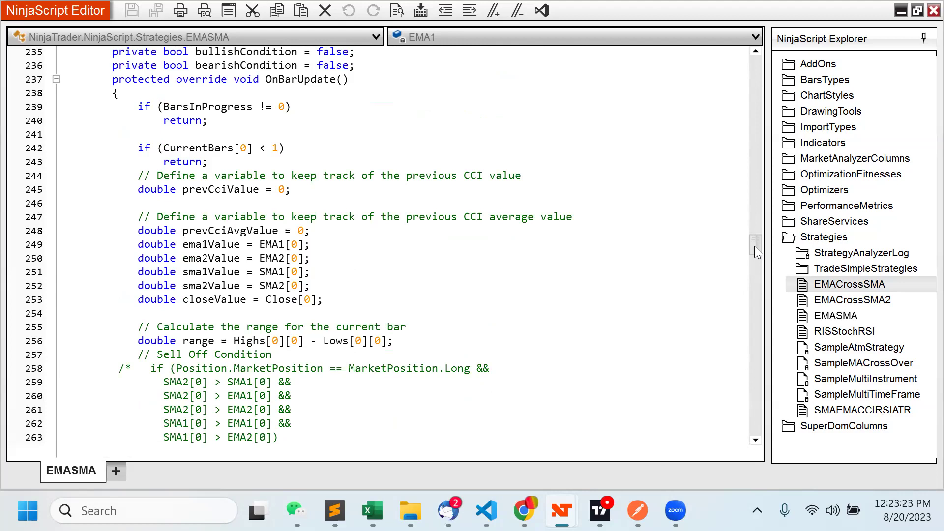
{"action": "scroll", "coordinate": [426, 301], "scroll_direction": "down", "scroll_amount": 3}
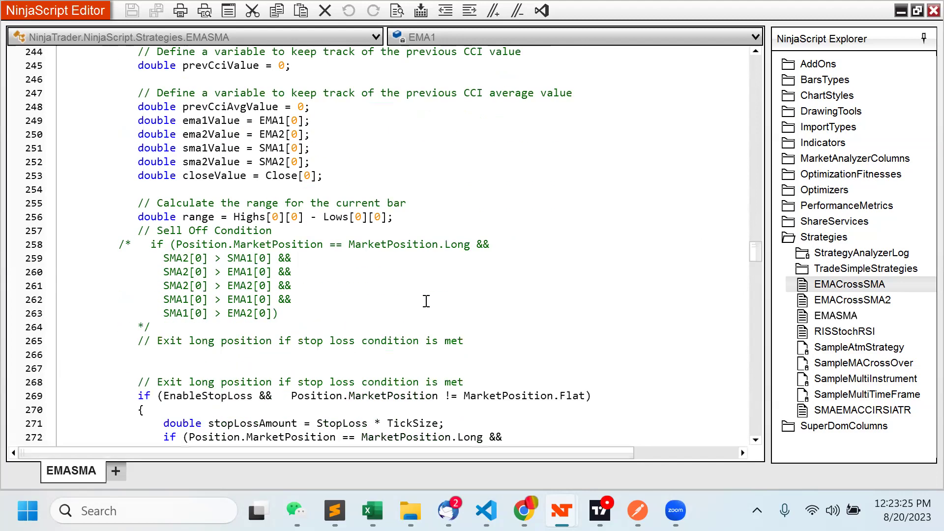
{"action": "scroll", "coordinate": [426, 301], "scroll_direction": "down", "scroll_amount": 11}
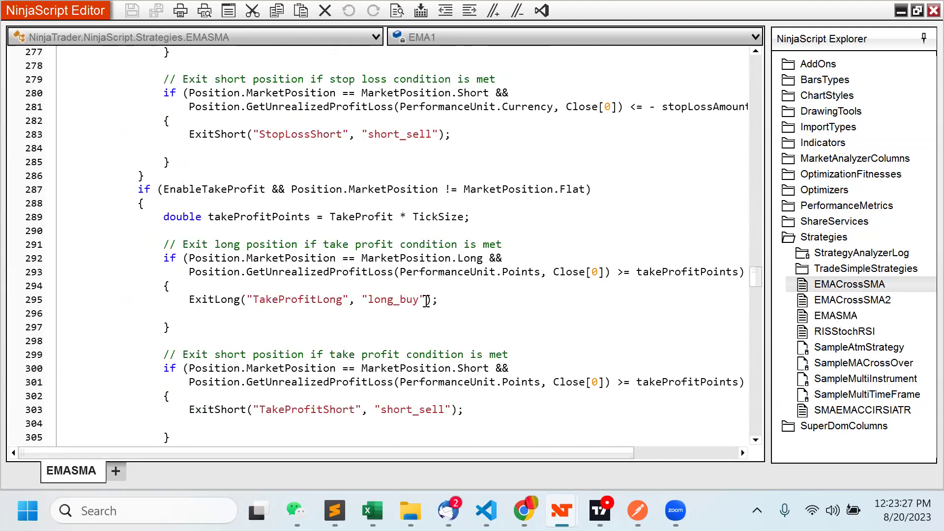
{"action": "scroll", "coordinate": [426, 301], "scroll_direction": "down", "scroll_amount": 4}
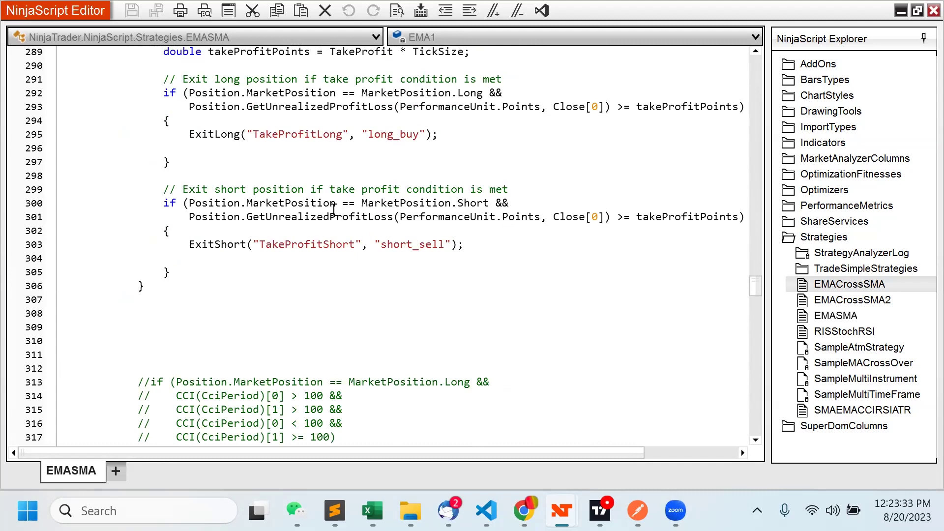
{"action": "left_click_drag", "start_coordinate": [196, 203], "coordinate": [509, 203]}
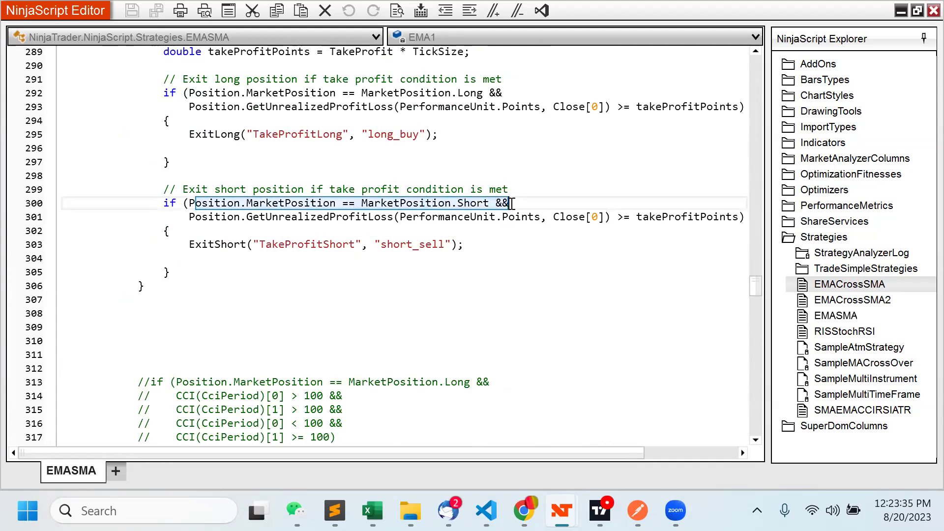
{"action": "left_click_drag", "start_coordinate": [419, 219], "coordinate": [502, 217]}
{"action": "left_click", "coordinate": [426, 221]}
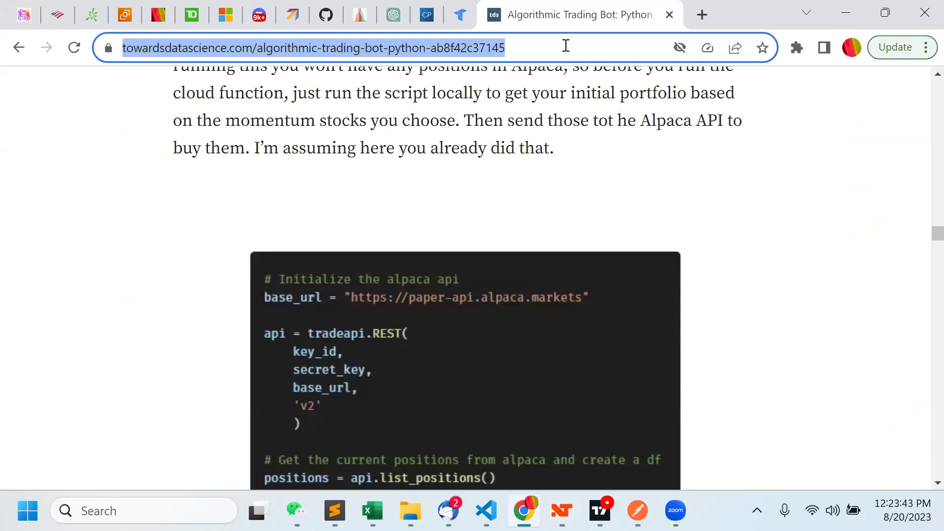
Step: Switch to Chrome, load ninjatraderecosystem.com and look over its home page with the trading app search
{"action": "type", "text": "ninjatraderecosystem.com"}
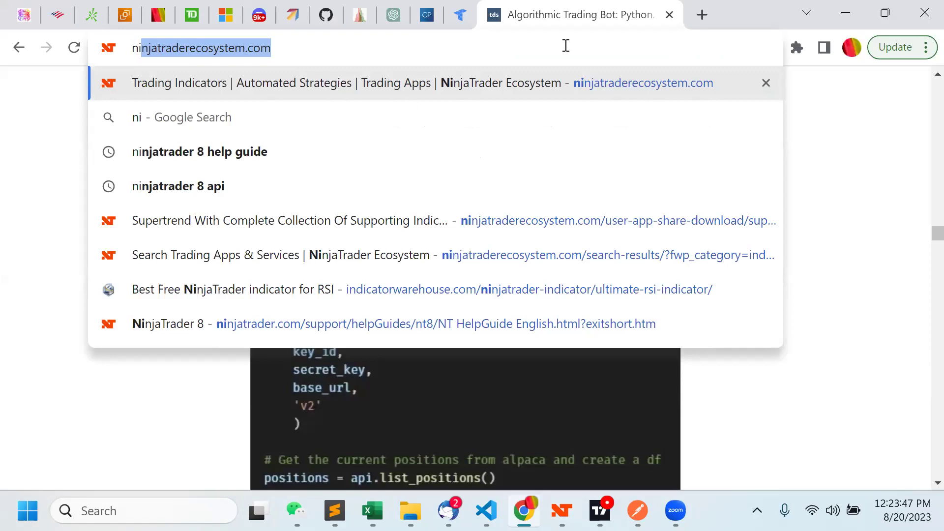
{"action": "key", "text": "Return"}
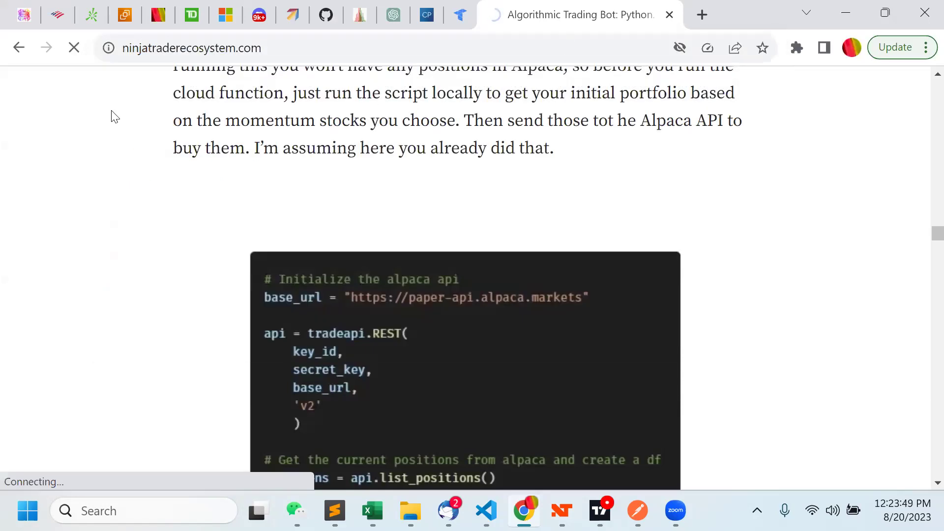
{"action": "scroll", "coordinate": [312, 207], "scroll_direction": "down", "scroll_amount": 15}
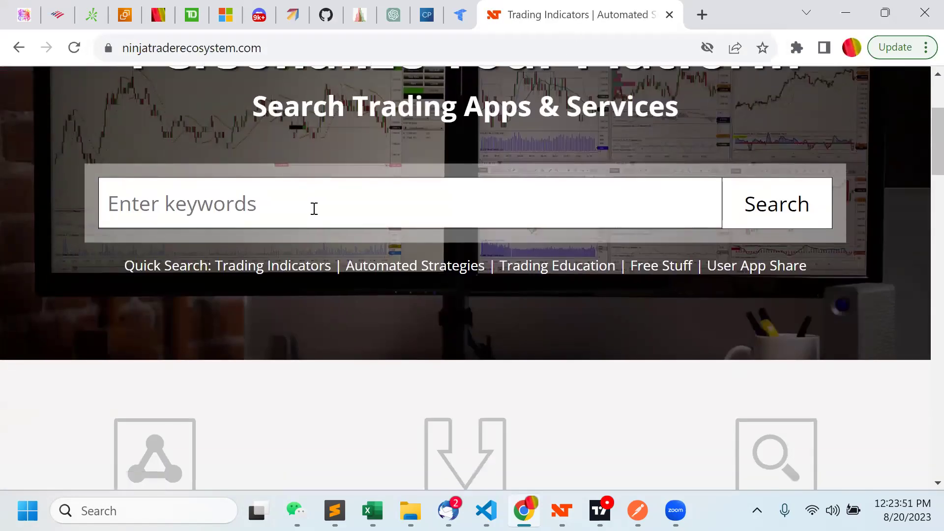
{"action": "scroll", "coordinate": [378, 239], "scroll_direction": "up", "scroll_amount": 15}
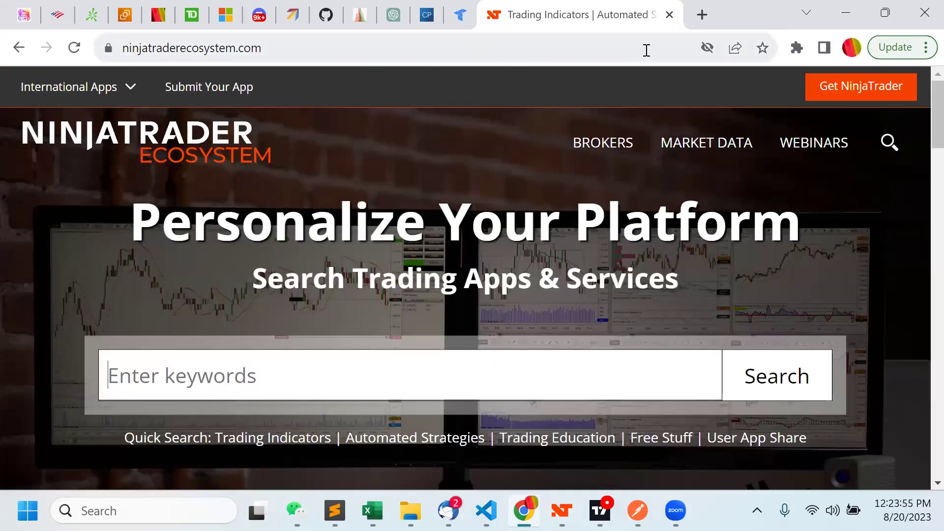
Step: Open a new browser tab and enter "ninja" as the start of an address or search
{"action": "left_click", "coordinate": [701, 14]}
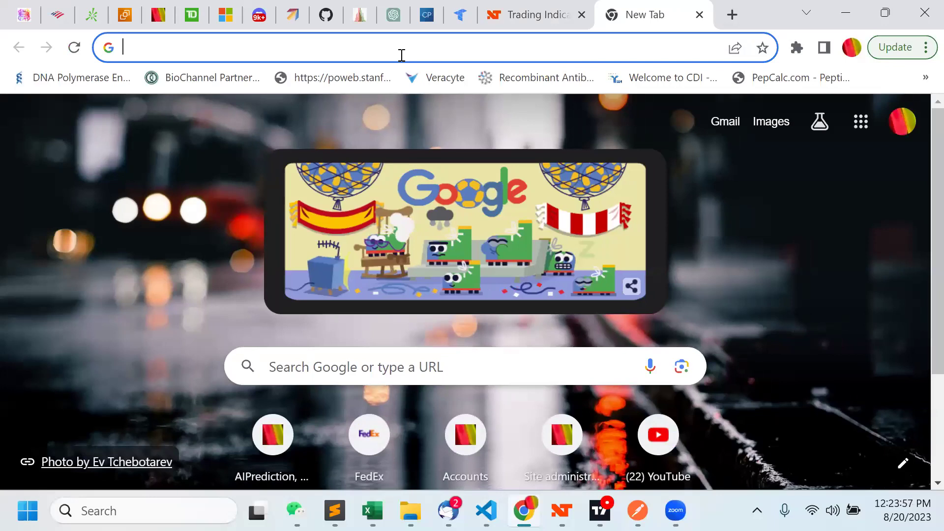
{"action": "type", "text": "ninjatraderecosystem.com"}
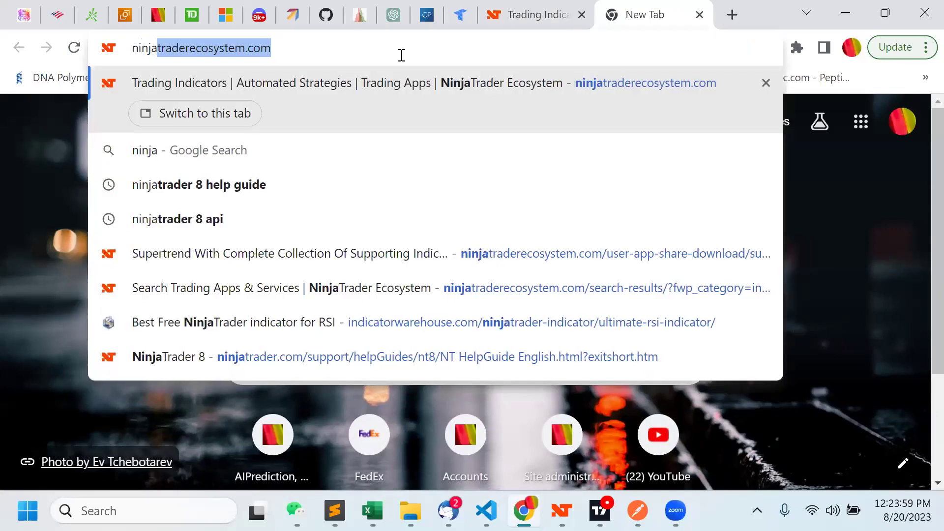